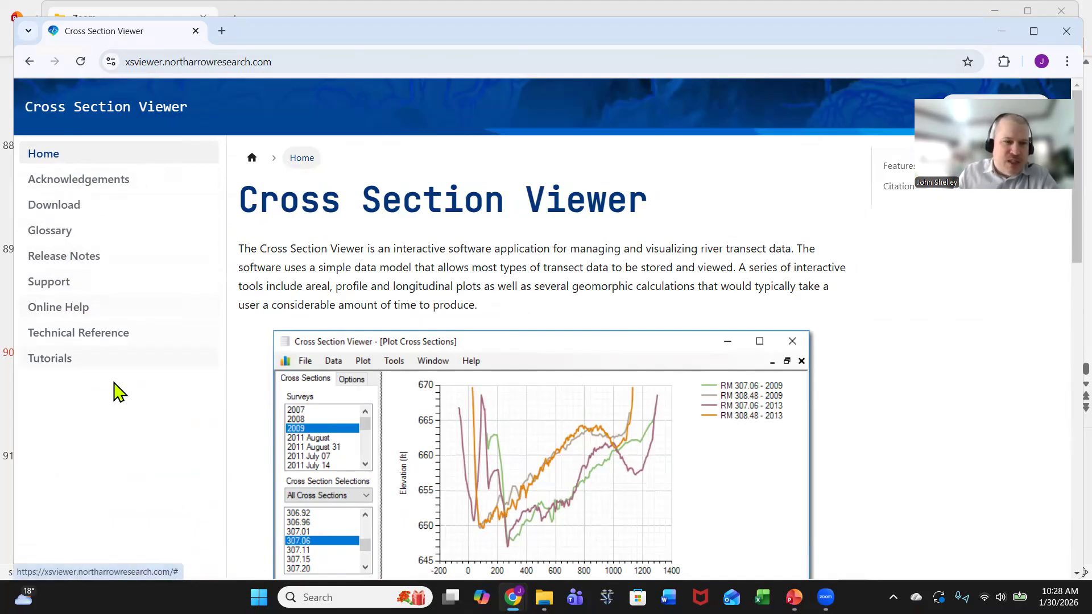
Open the Cross Section Viewer download page and review the prerequisites, installation process and manual installation instructions
left_click(53, 211)
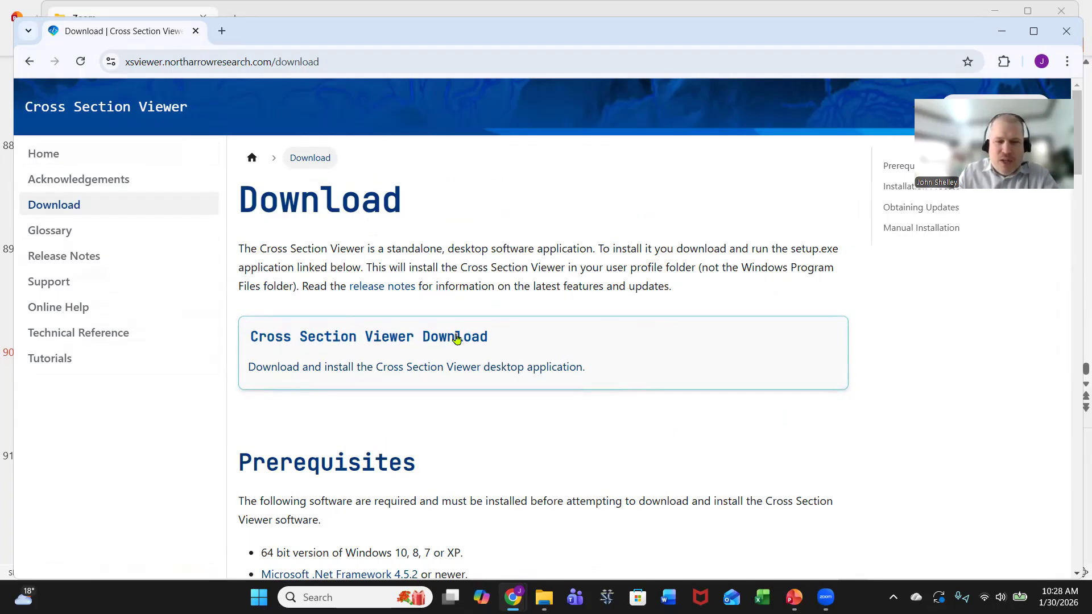
mouse_move(545, 597)
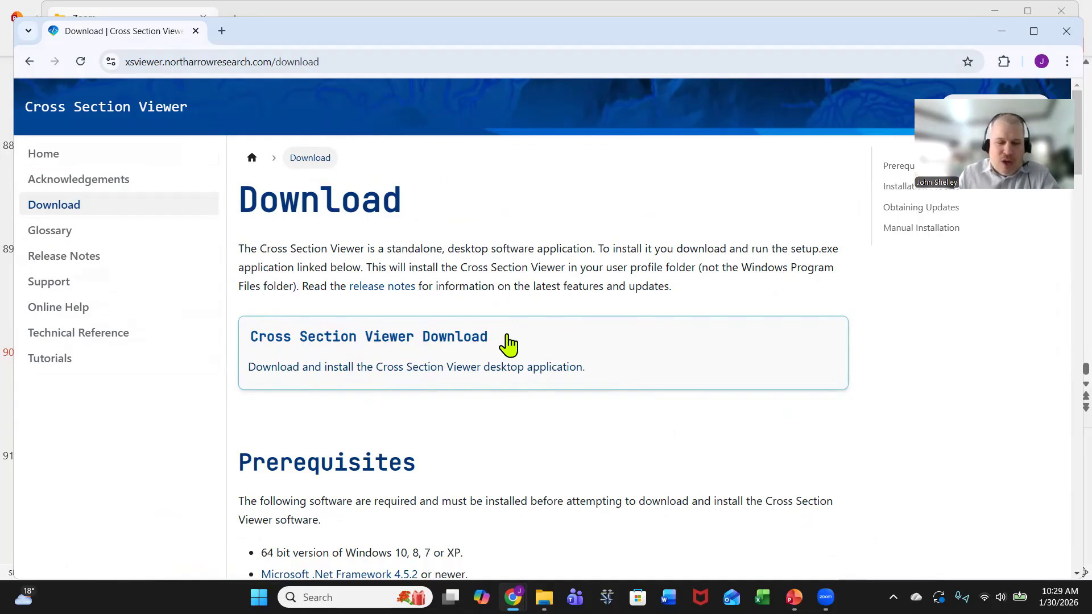
scroll(341, 415, "down", 3)
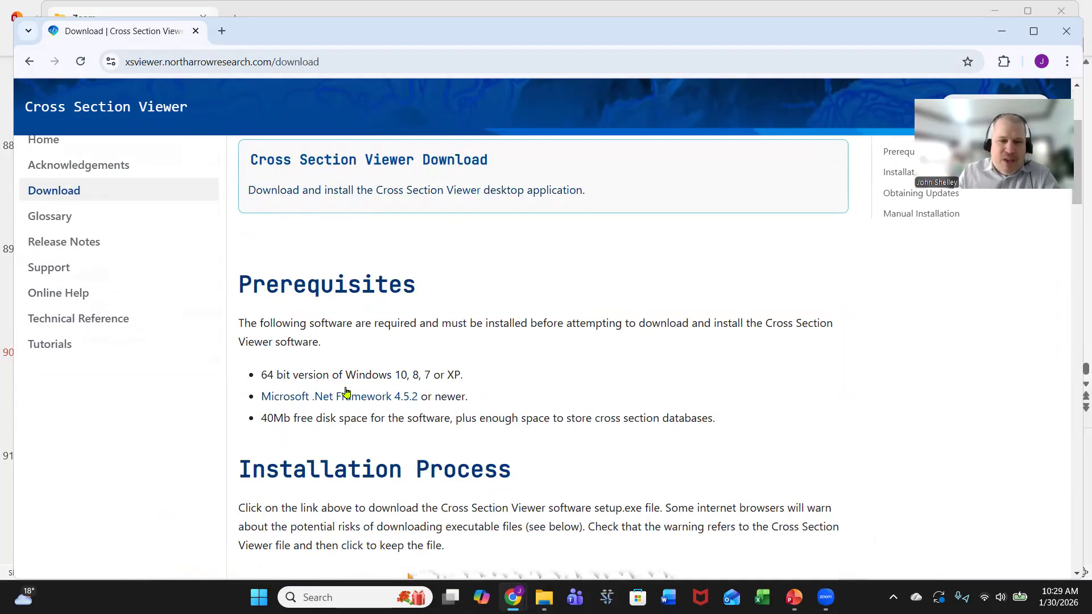
scroll(506, 381, "up", 3)
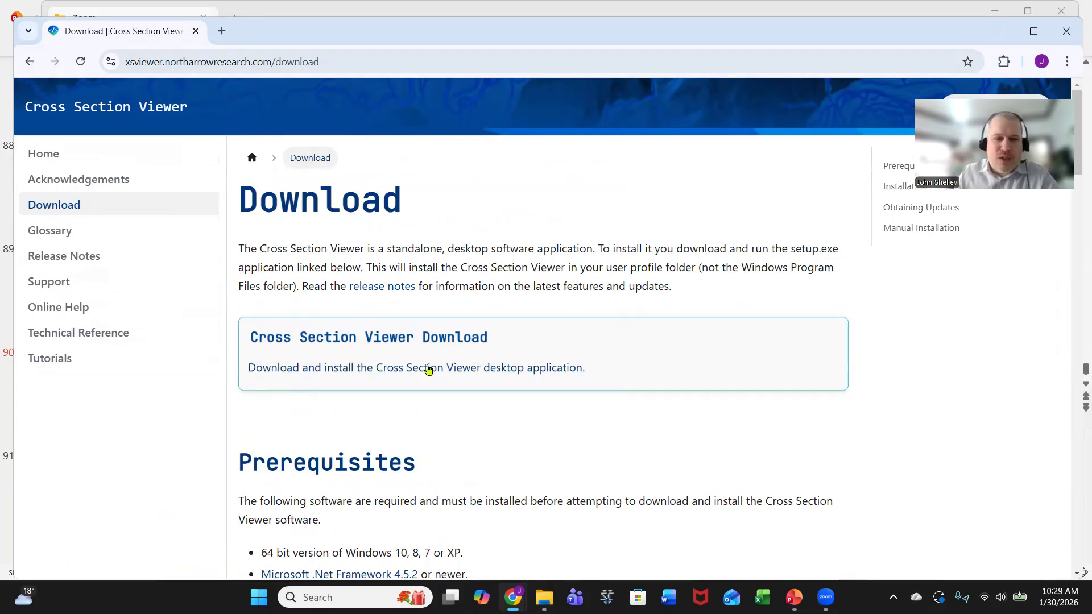
scroll(463, 401, "down", 5)
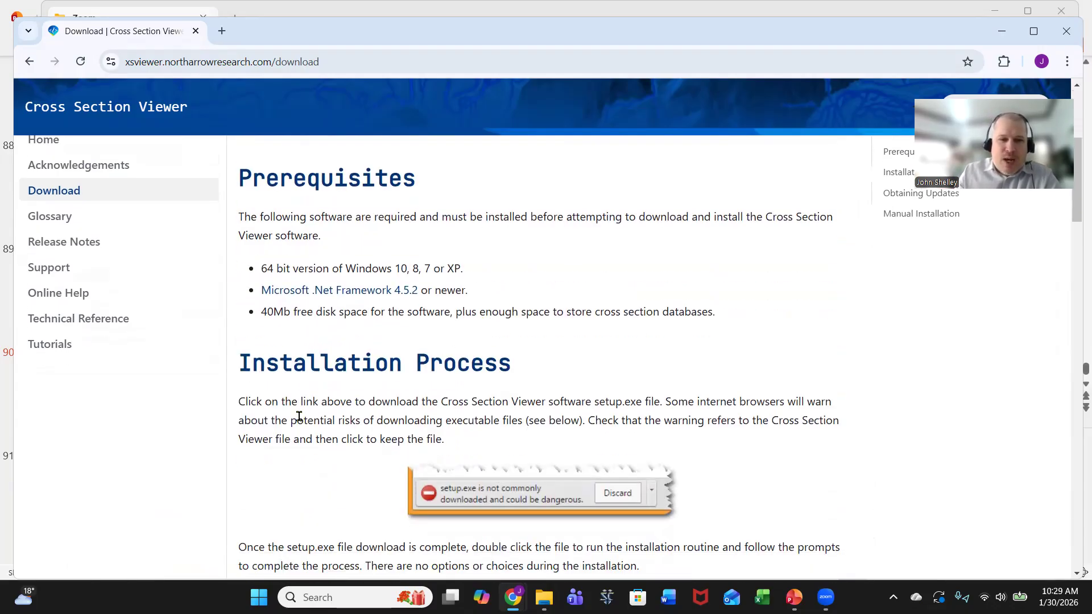
scroll(299, 416, "down", 13)
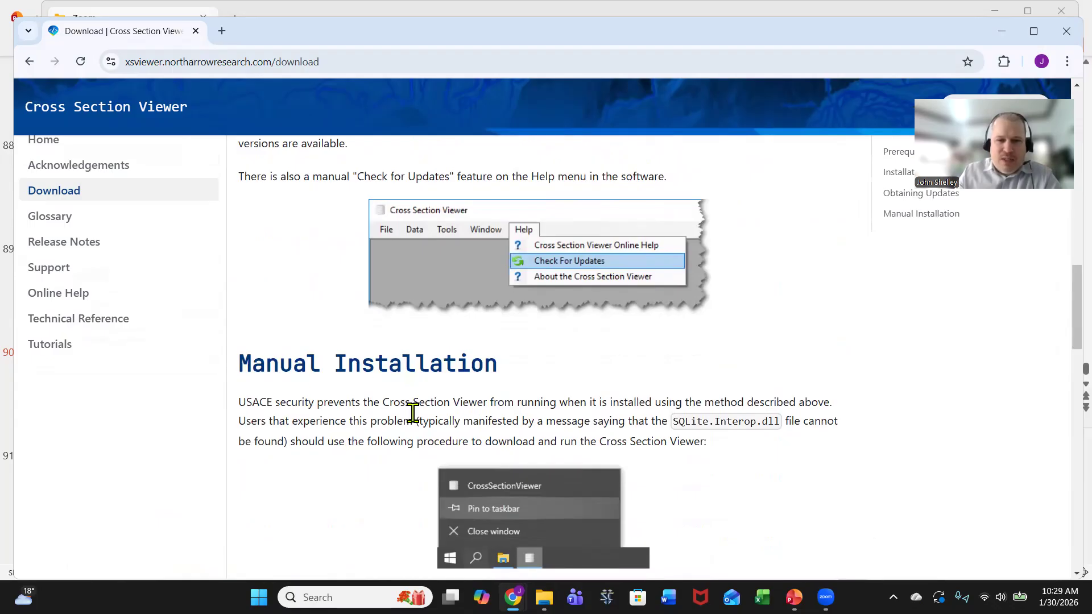
scroll(412, 412, "down", 3)
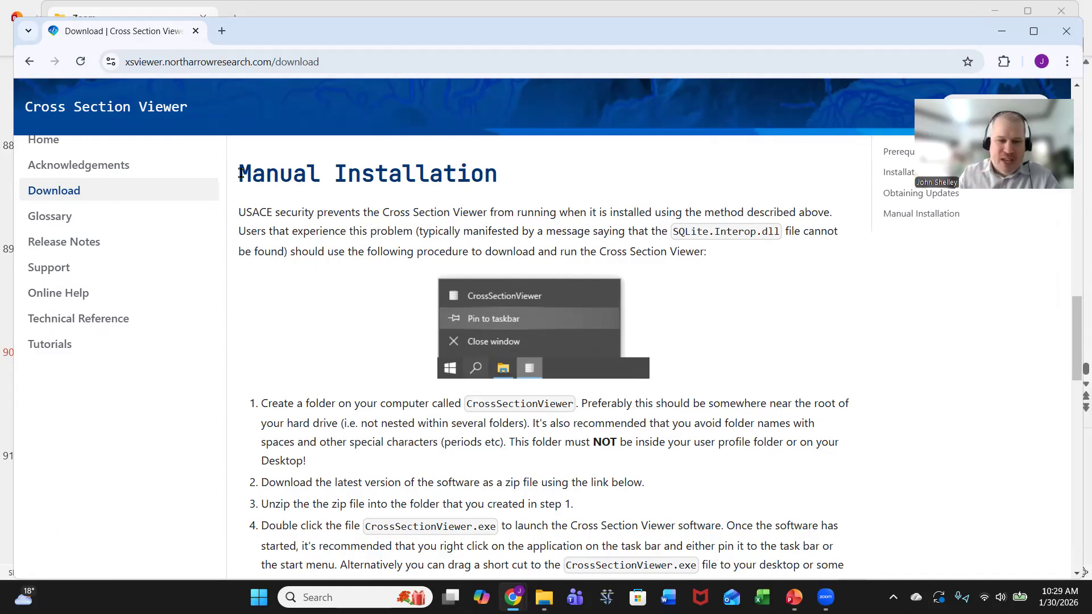
scroll(358, 341, "down", 3)
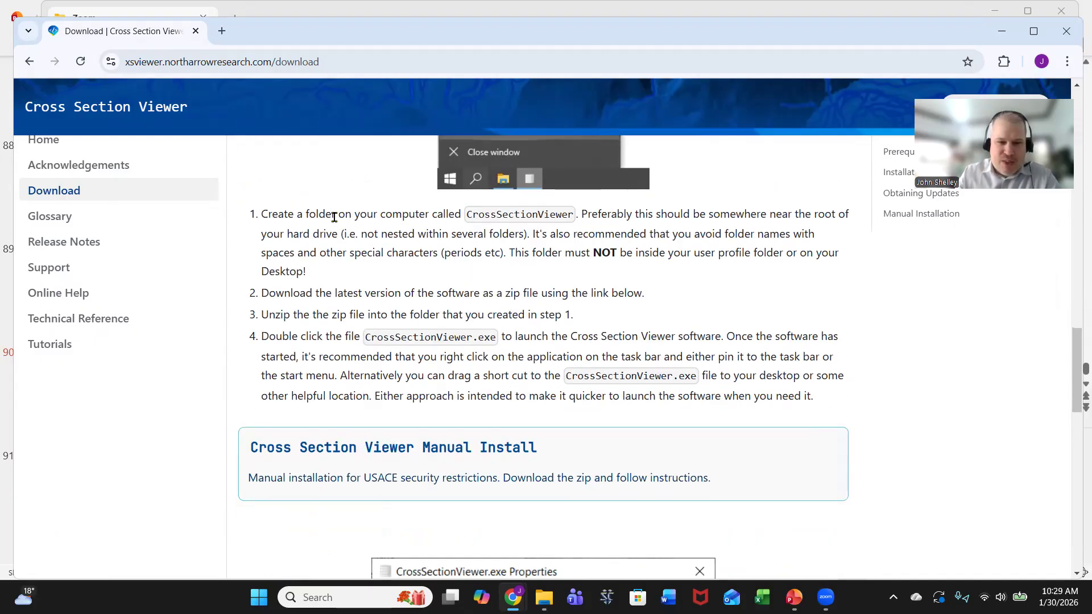
scroll(261, 377, "down", 3)
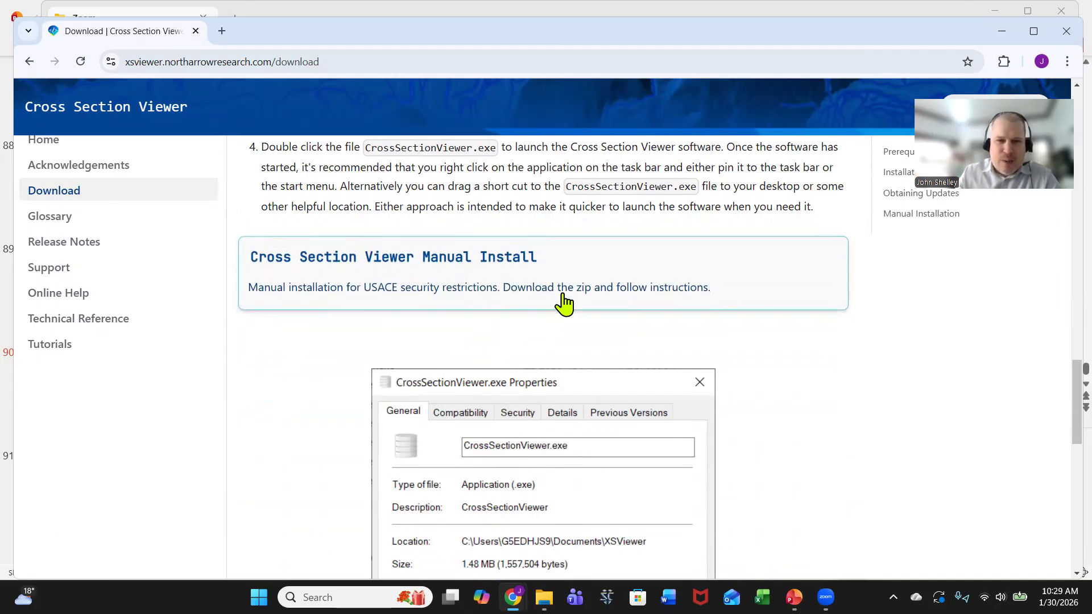
scroll(375, 370, "down", 3)
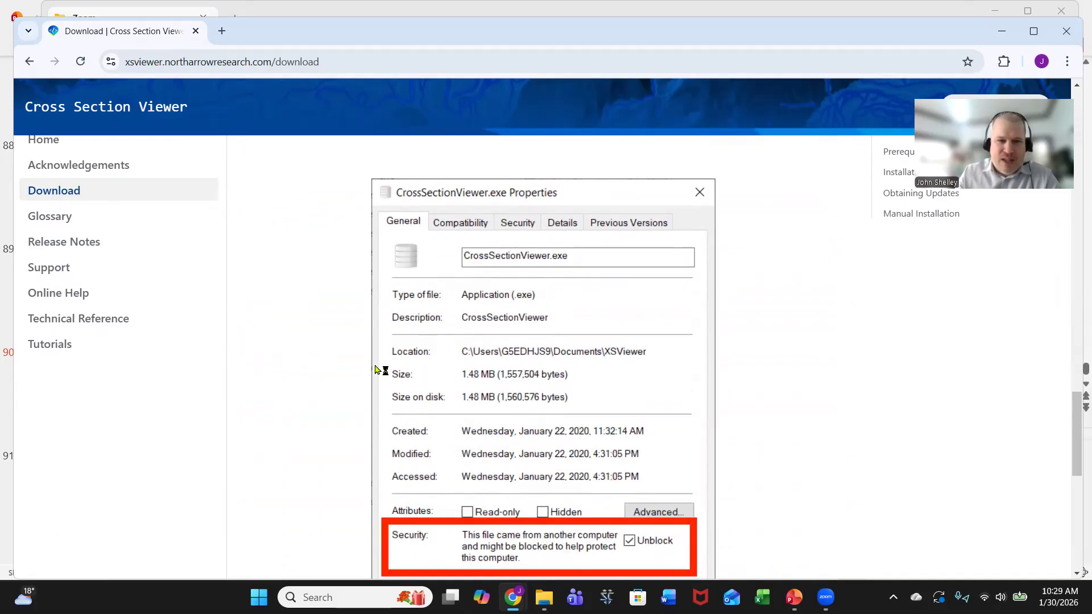
scroll(401, 269, "down", 6)
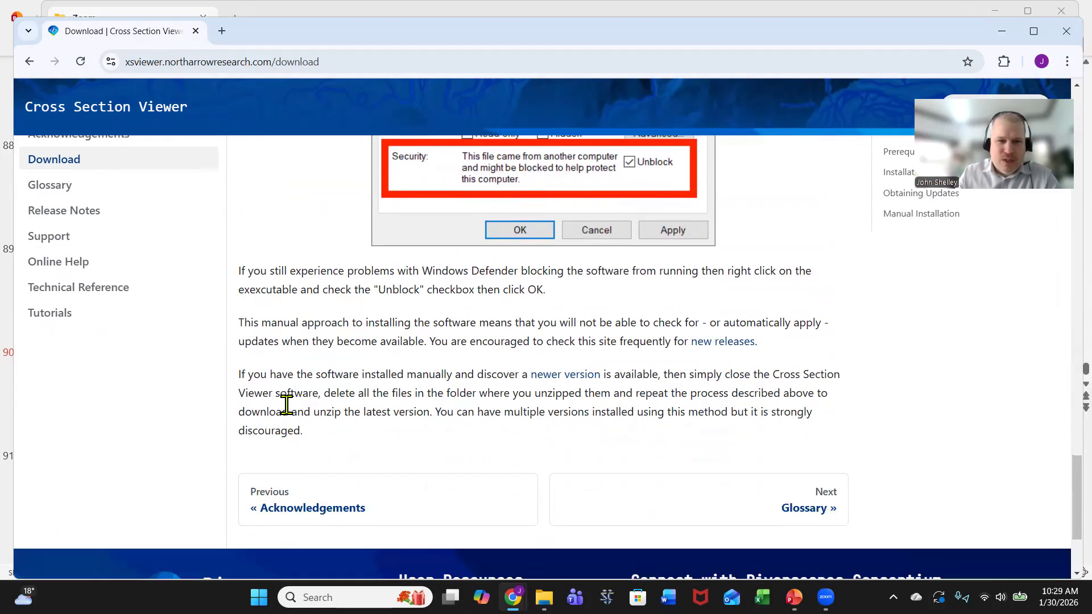
scroll(442, 411, "down", 3)
scroll(439, 409, "up", 18)
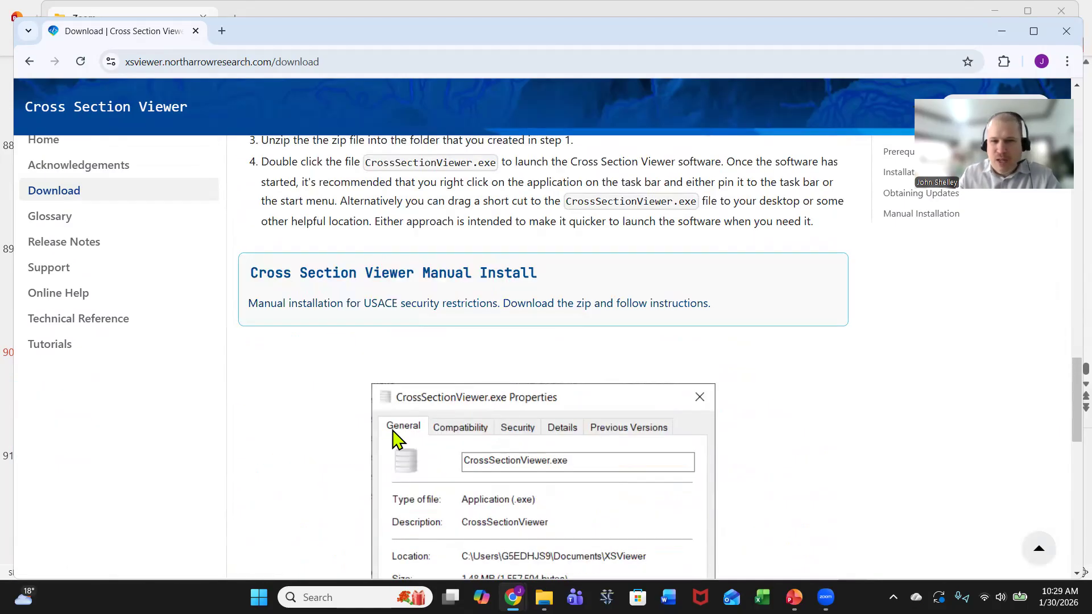
scroll(362, 452, "up", 15)
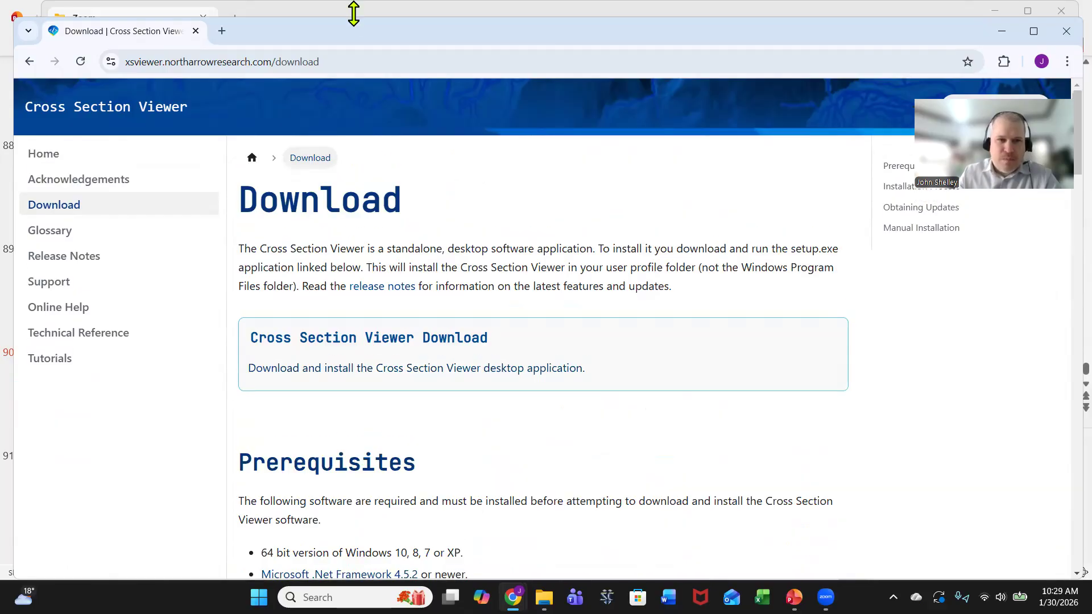
Launch the Cross Section Viewer desktop application and dismiss its startup dialog
left_click(259, 597)
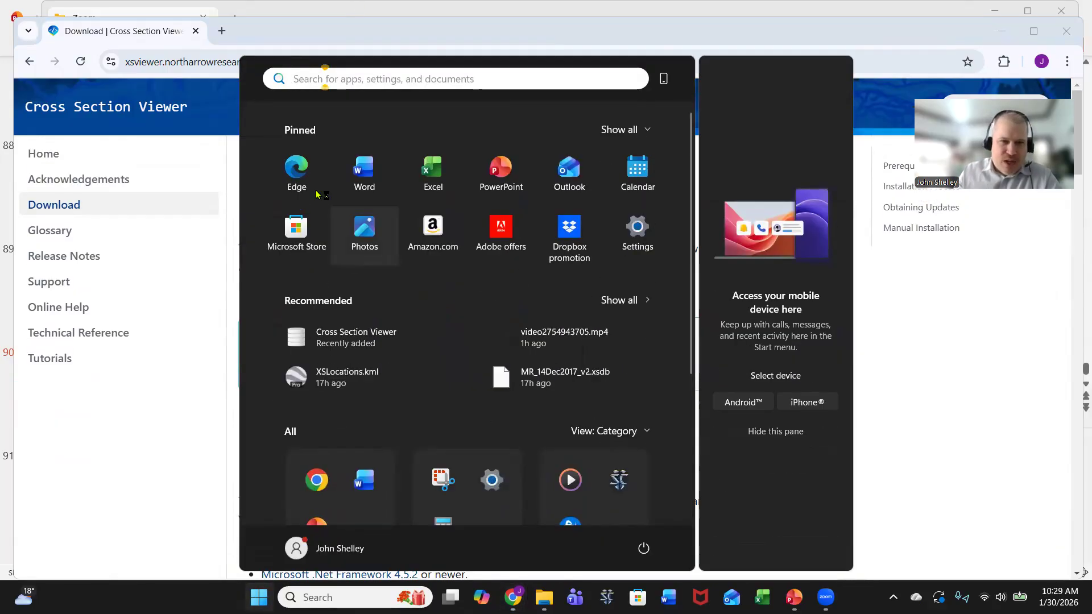
left_click(325, 341)
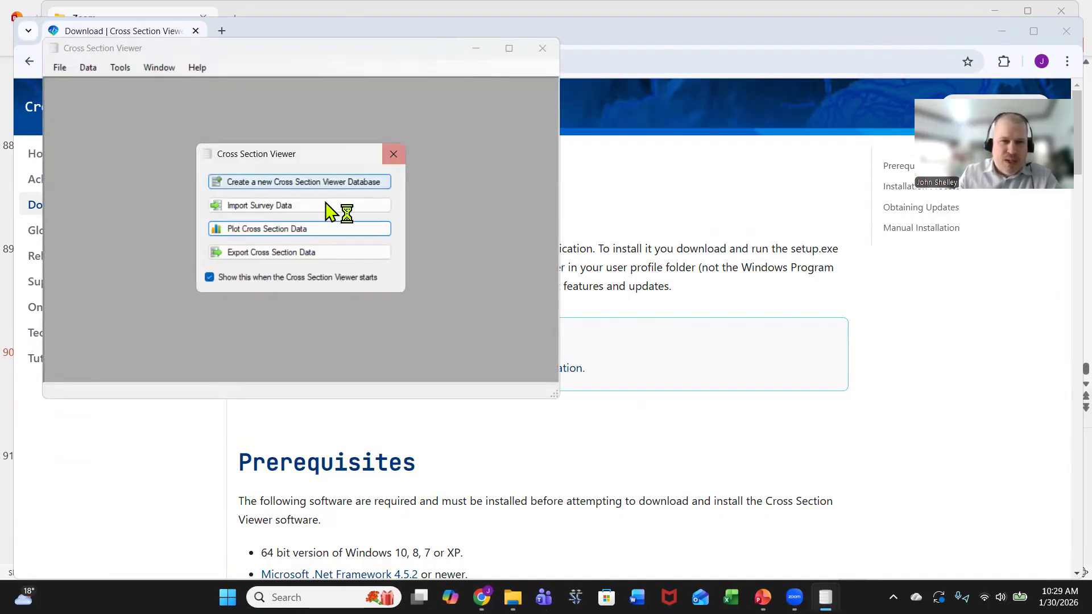
left_click(395, 157)
Open the cross section database MR_14Dec2017_v2.xsdb from the Class 3 (XS Analysis) For Students folder
left_click(58, 68)
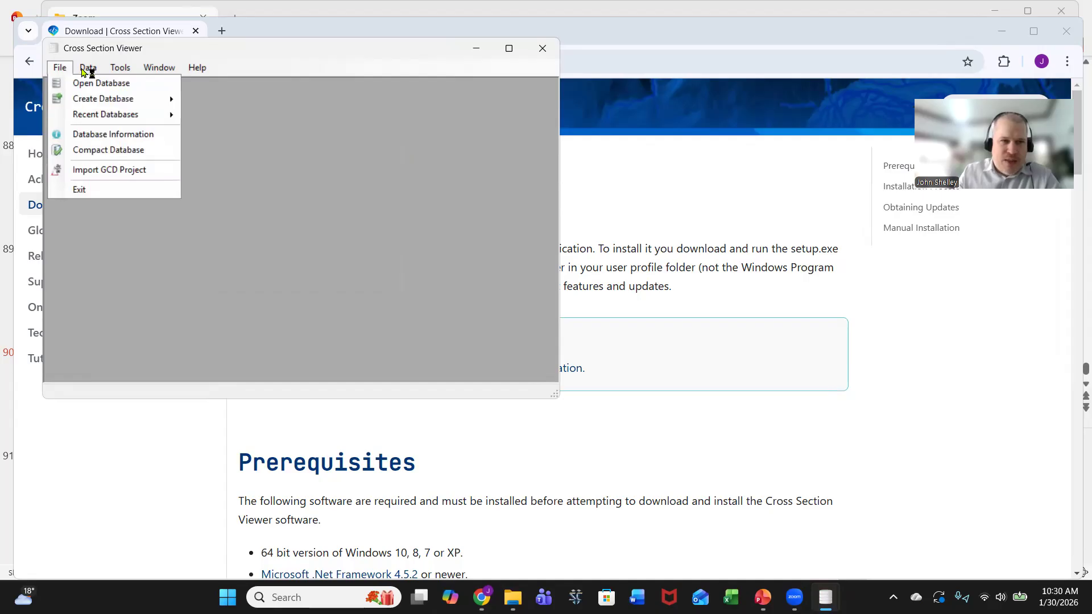
left_click(70, 85)
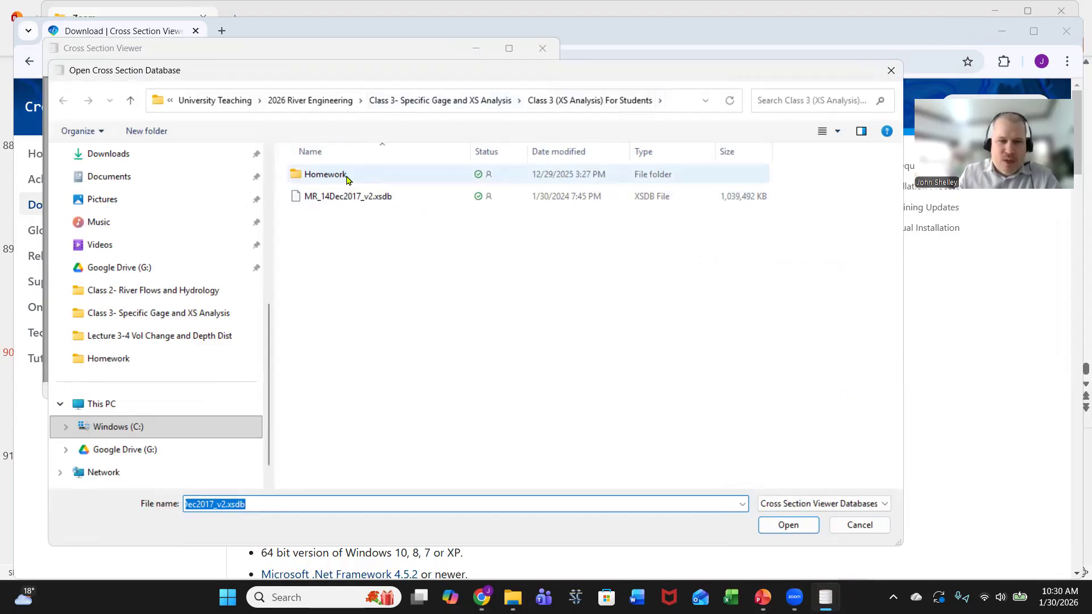
left_click(343, 201)
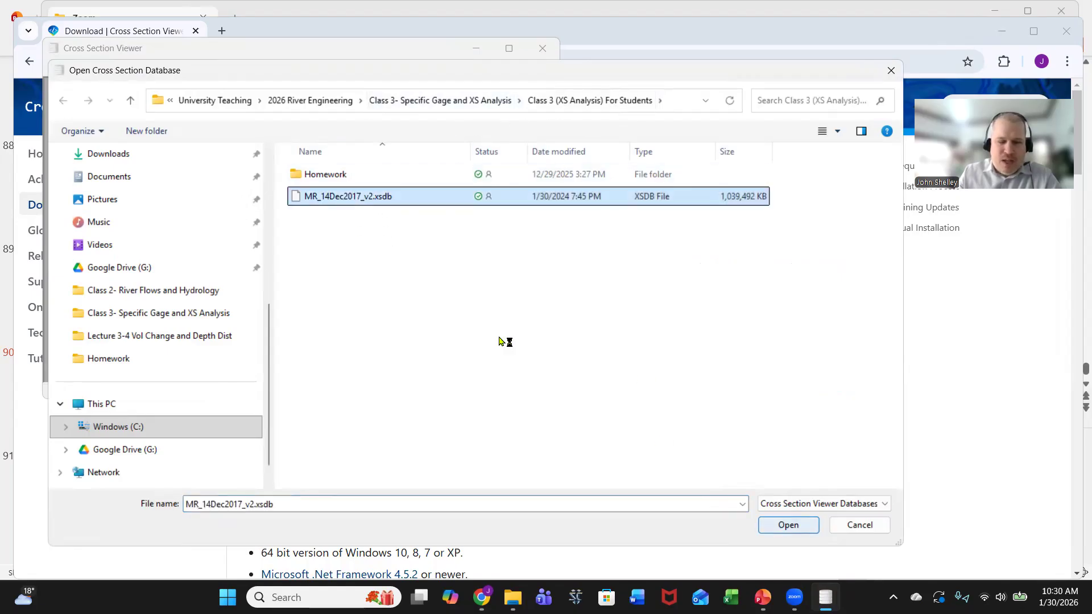
double_click(379, 199)
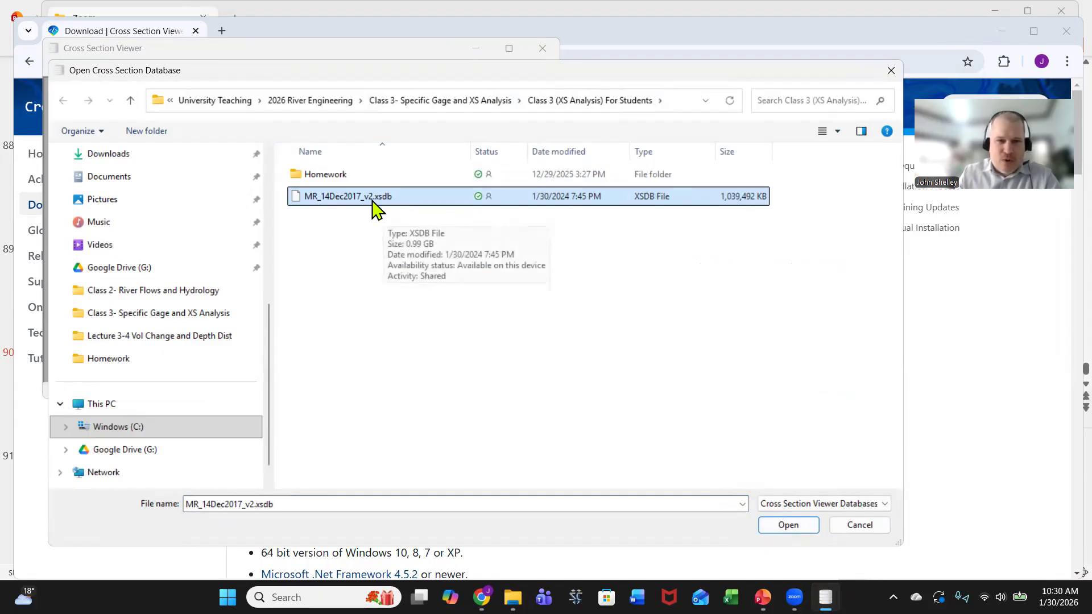
left_click(787, 524)
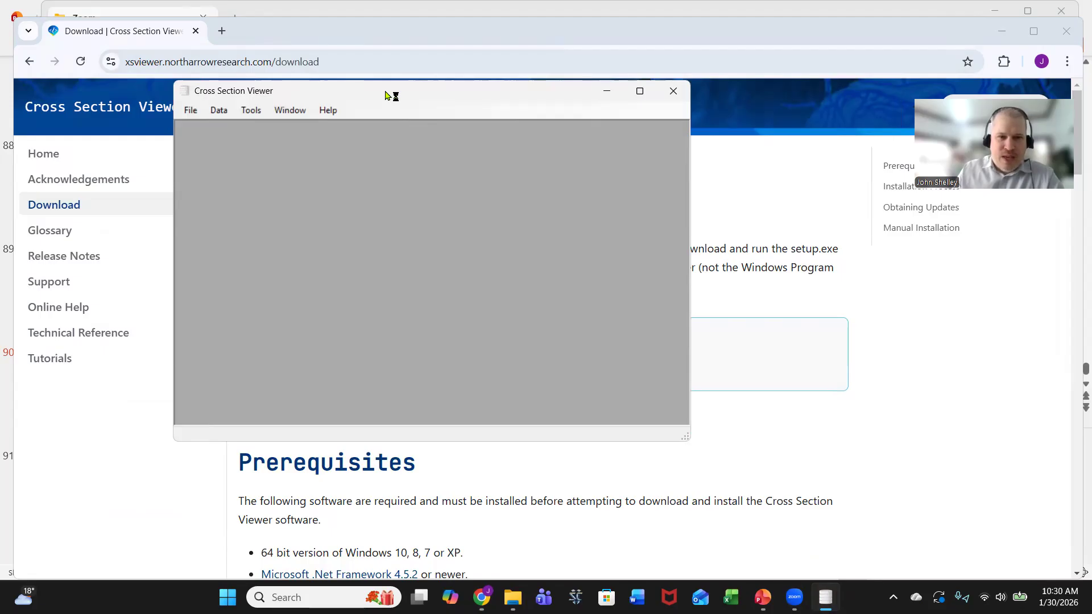
Open the Plot Cross Sections tool and enlarge the application window
left_click(316, 147)
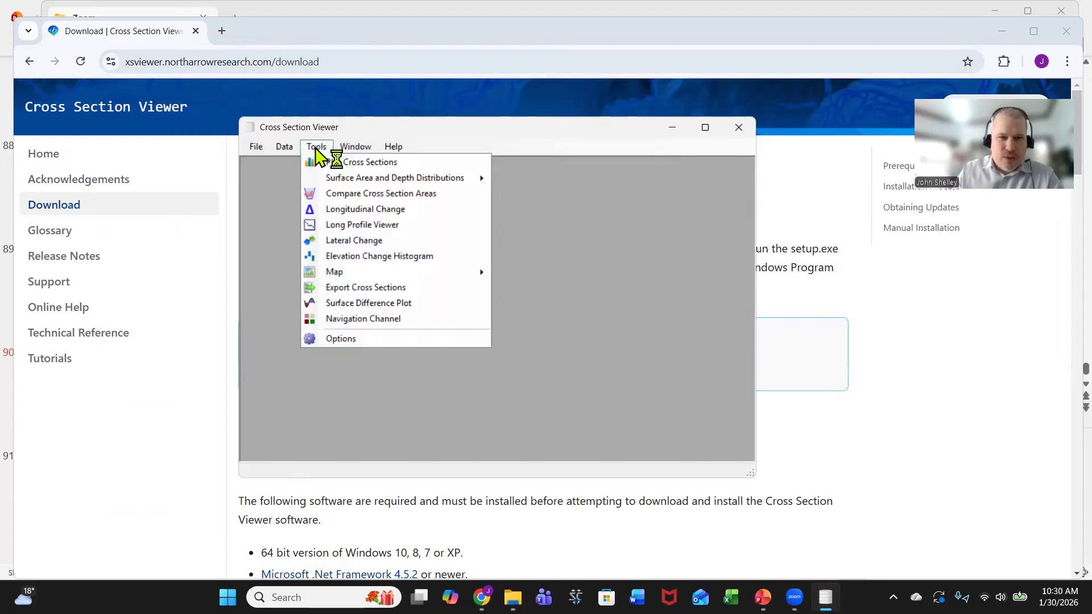
left_click(348, 163)
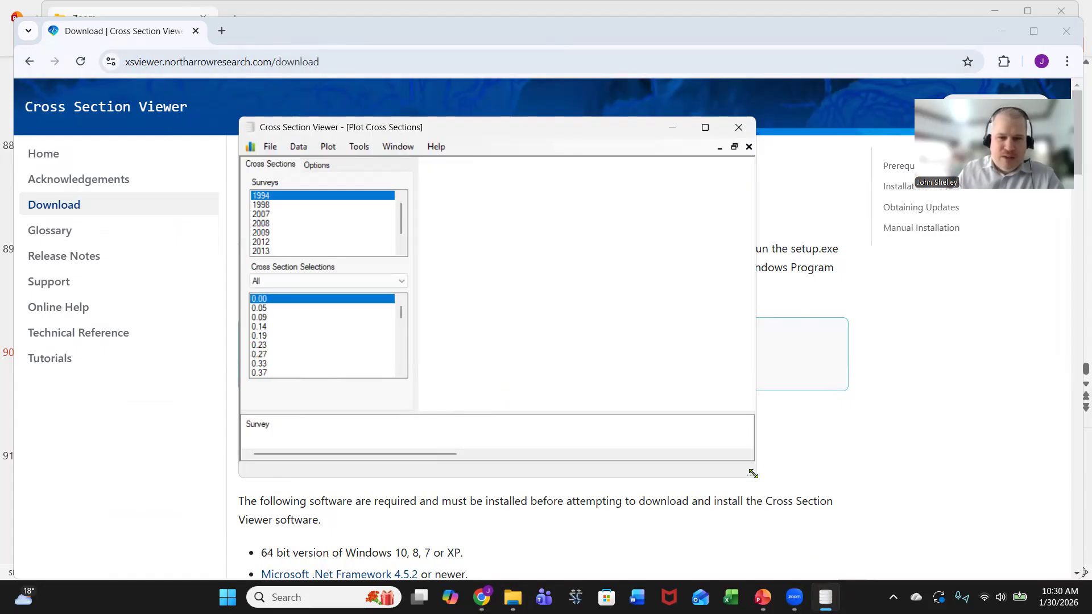
left_click_drag(752, 473, 849, 554)
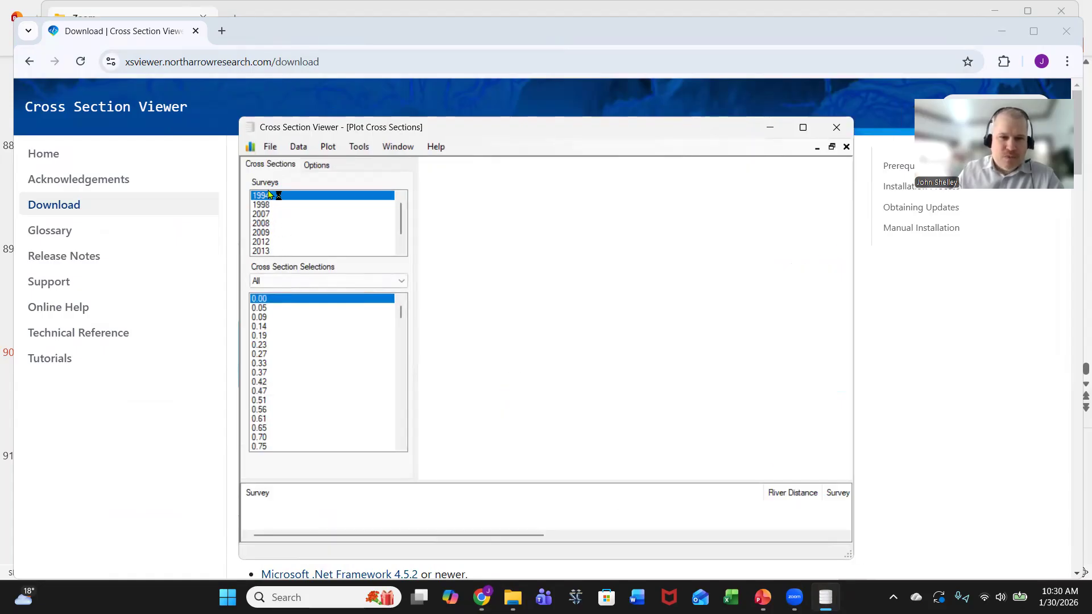
Look through the available surveys and cross sections, and limit the cross section list to the 1994 2 selection
left_click_drag(400, 214, 400, 236)
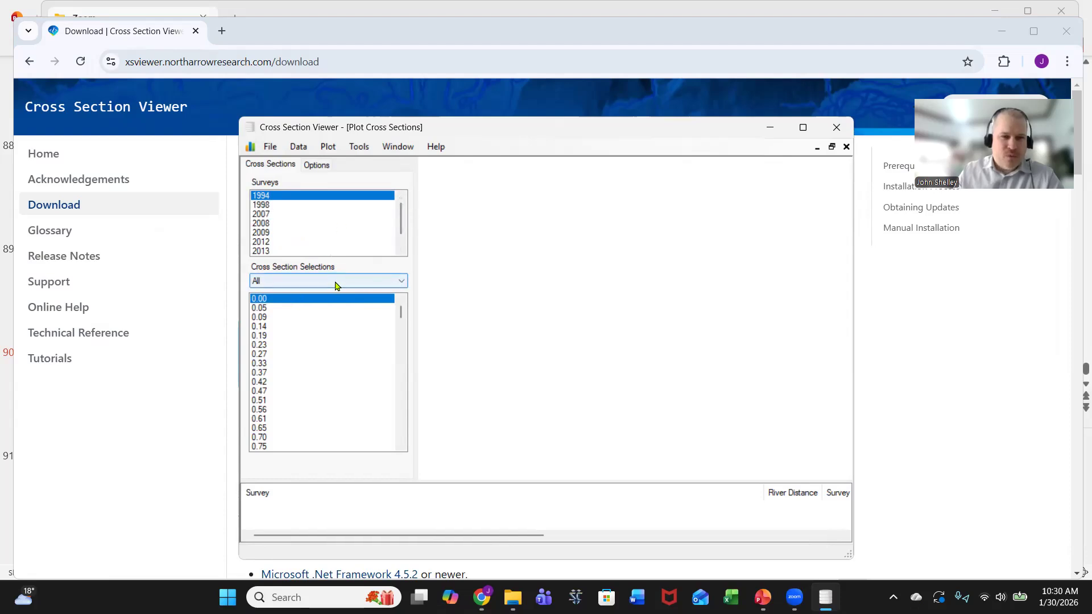
left_click(400, 282)
left_click(397, 284)
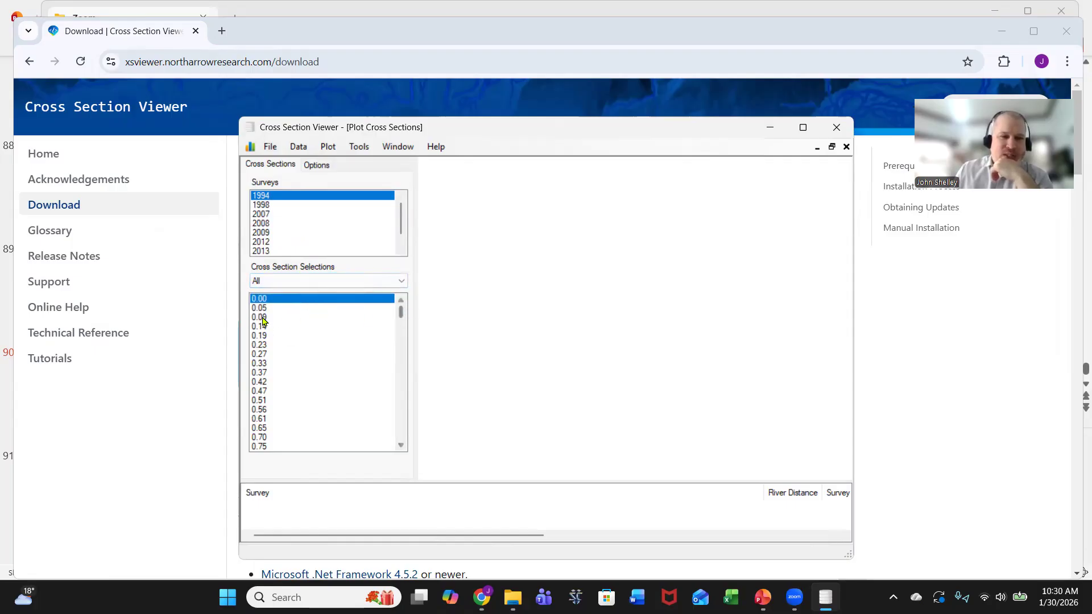
left_click_drag(402, 312, 394, 396)
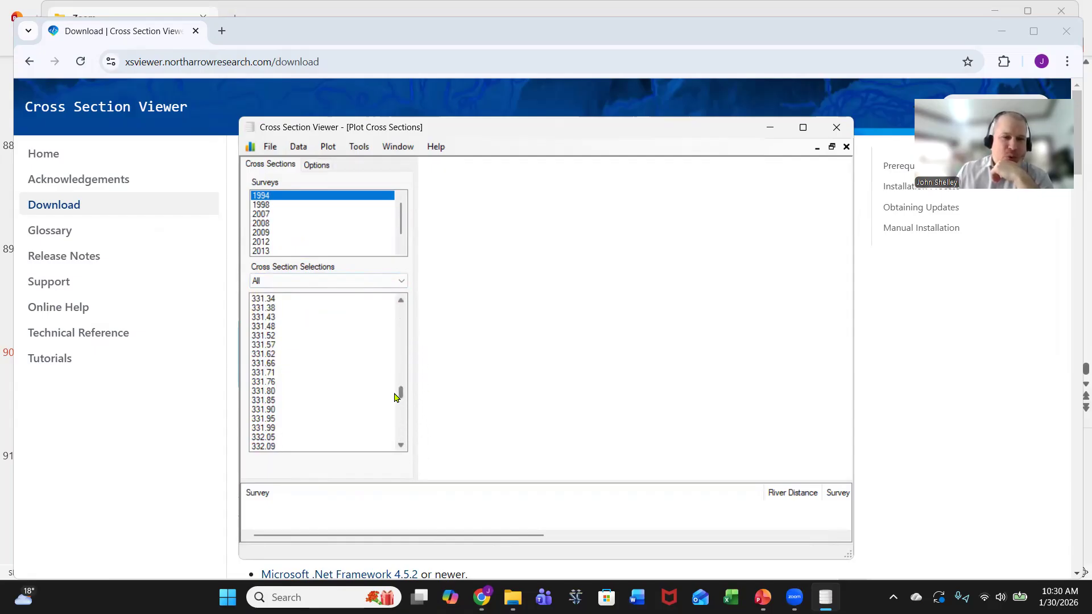
left_click(277, 283)
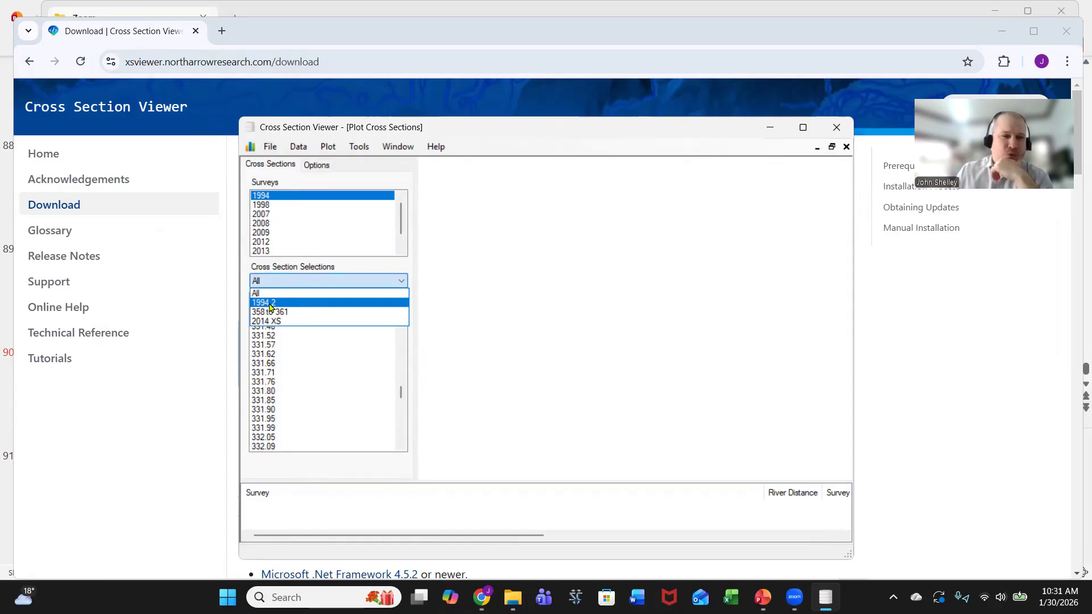
left_click(270, 304)
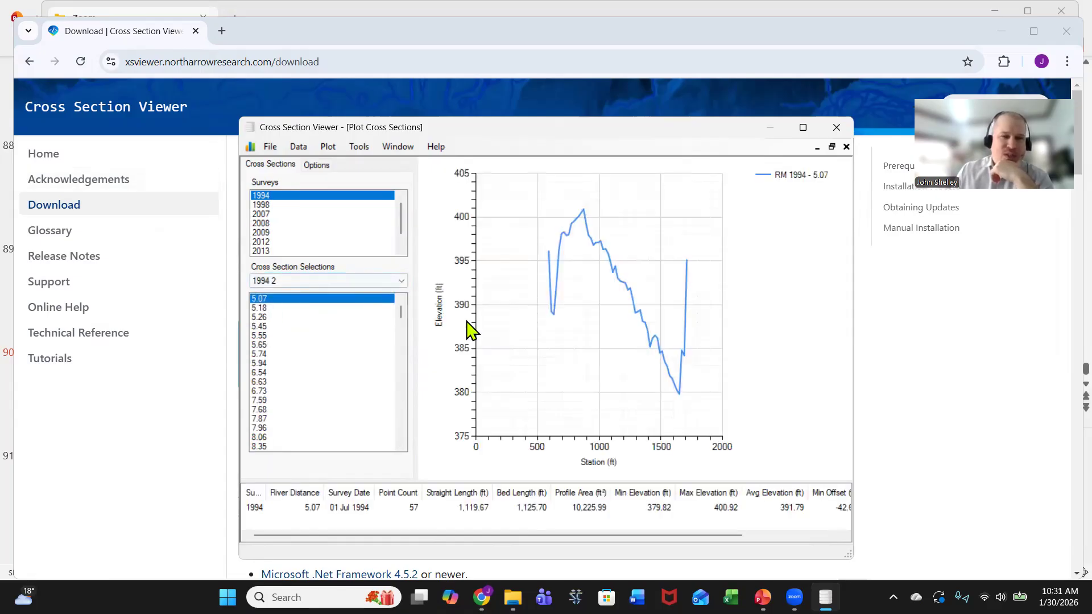
Plot several 1994 survey cross sections one after another, including 6.73 and 7.59, ending with 8.35
left_click(271, 345)
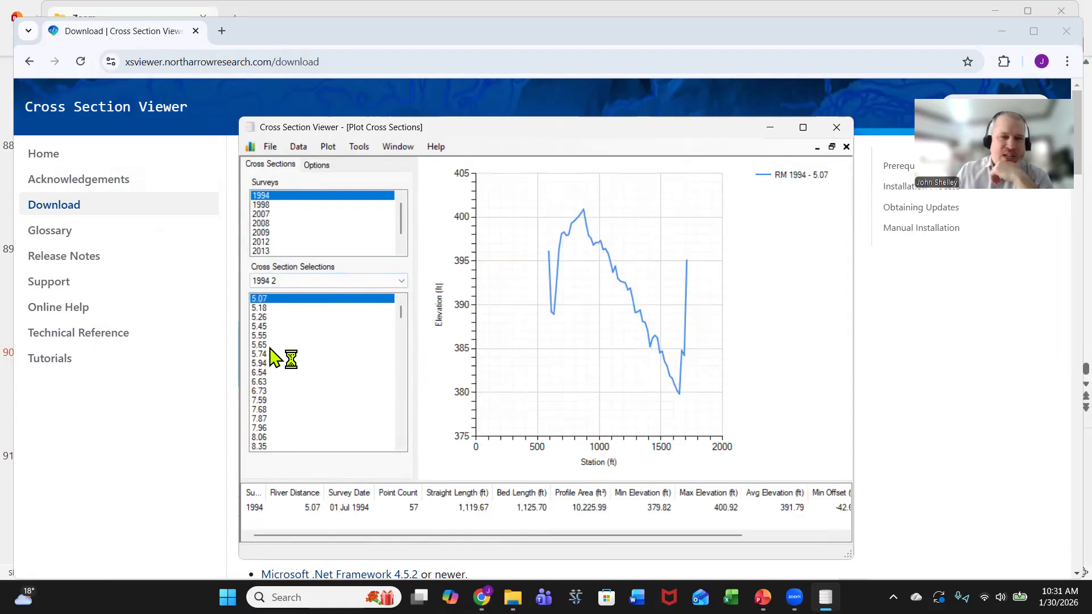
left_click(272, 382)
left_click(272, 390)
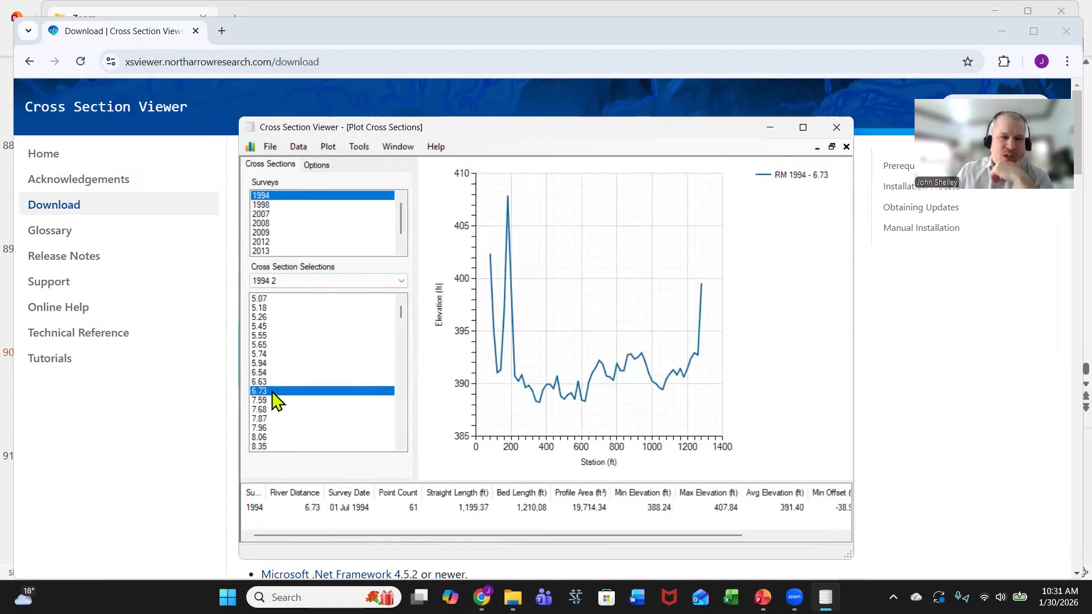
left_click(273, 400)
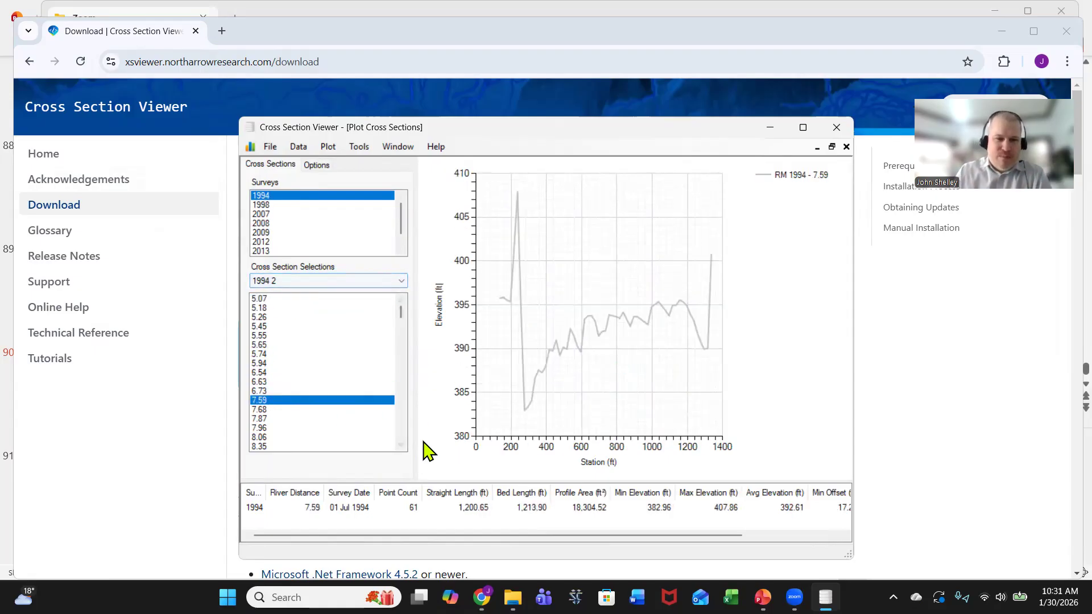
left_click(400, 445)
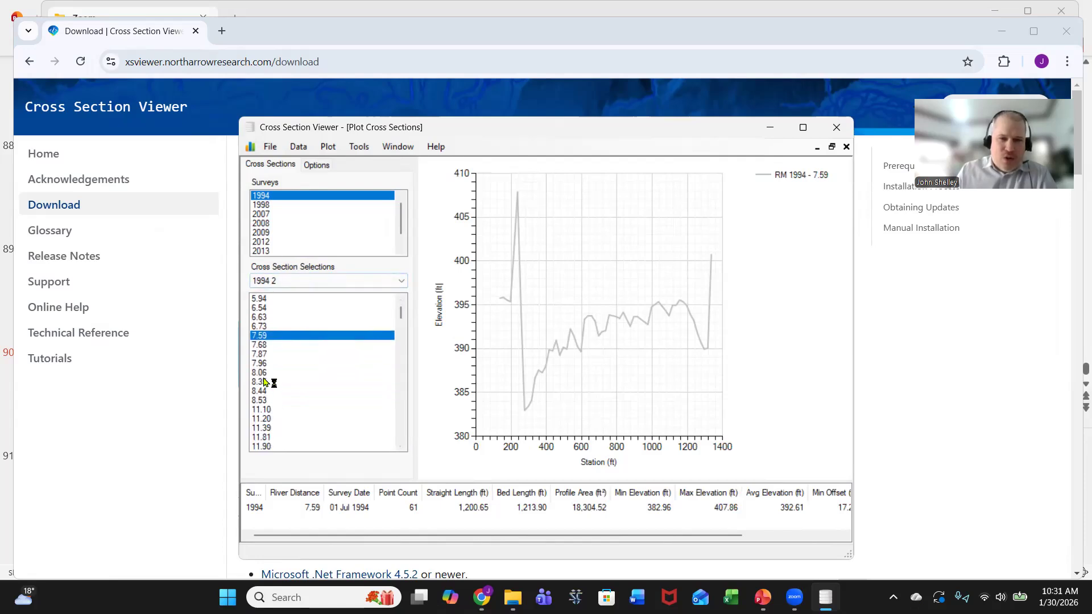
left_click(264, 382)
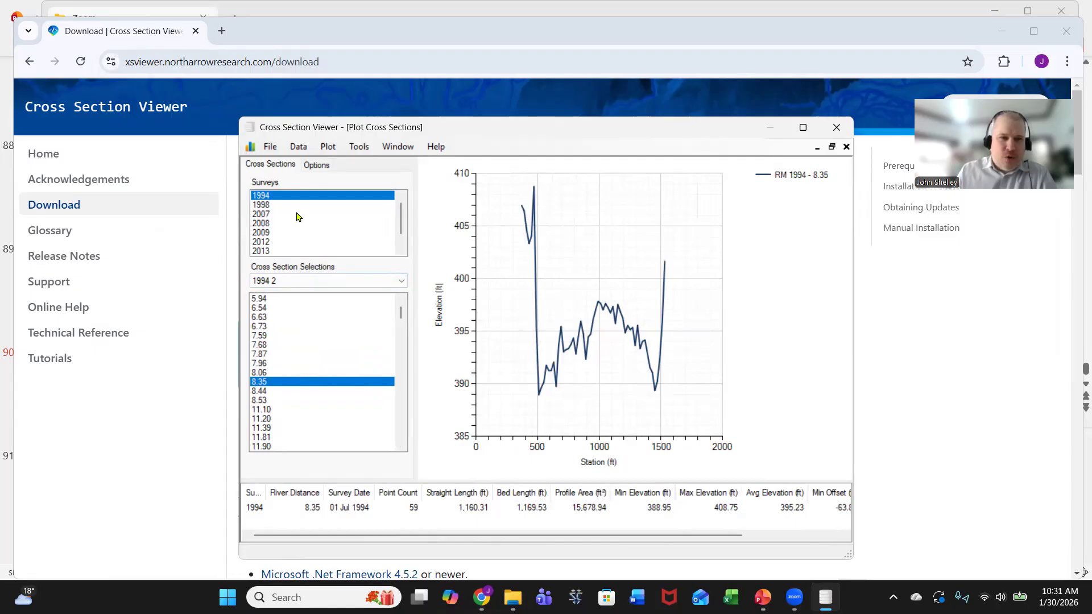
Add the 2009 and 2013 surveys to the 1994 plot of cross section 8.35
left_click(262, 233, "ctrl")
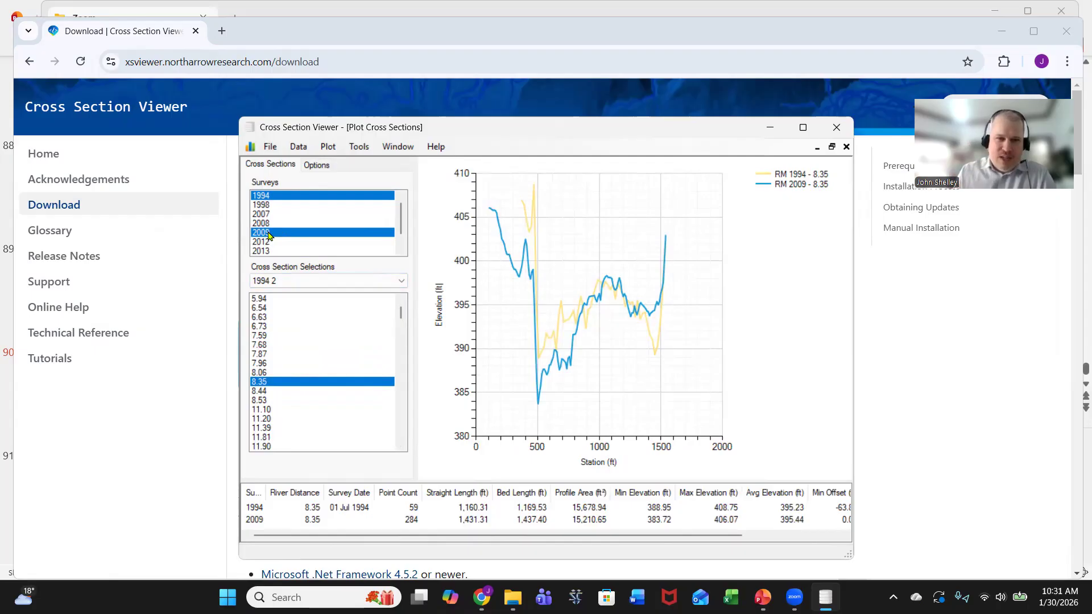
scroll(401, 238, "down", 1)
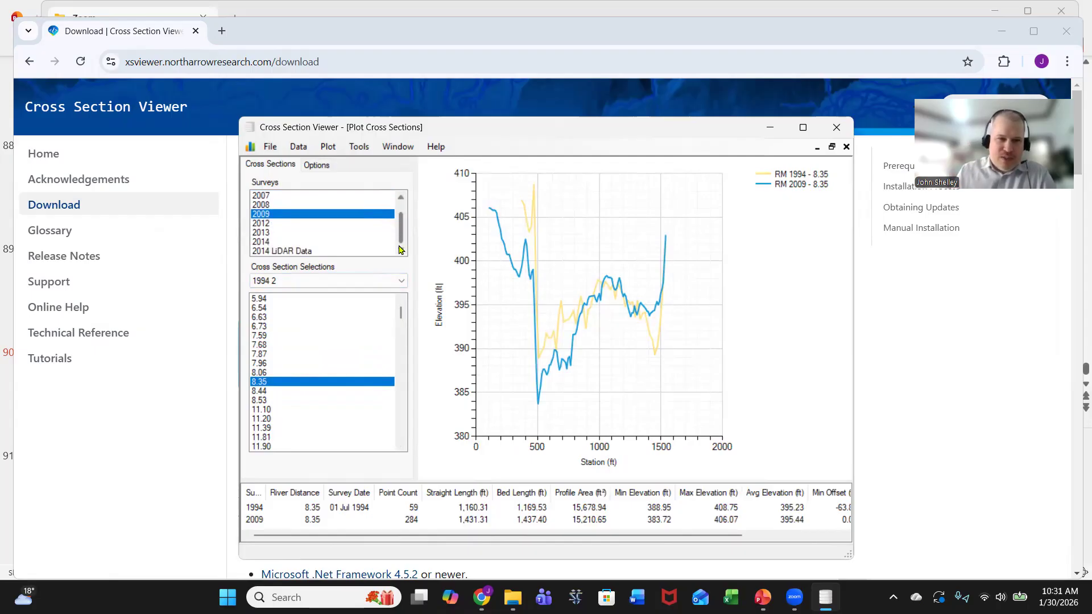
left_click(268, 233, "ctrl")
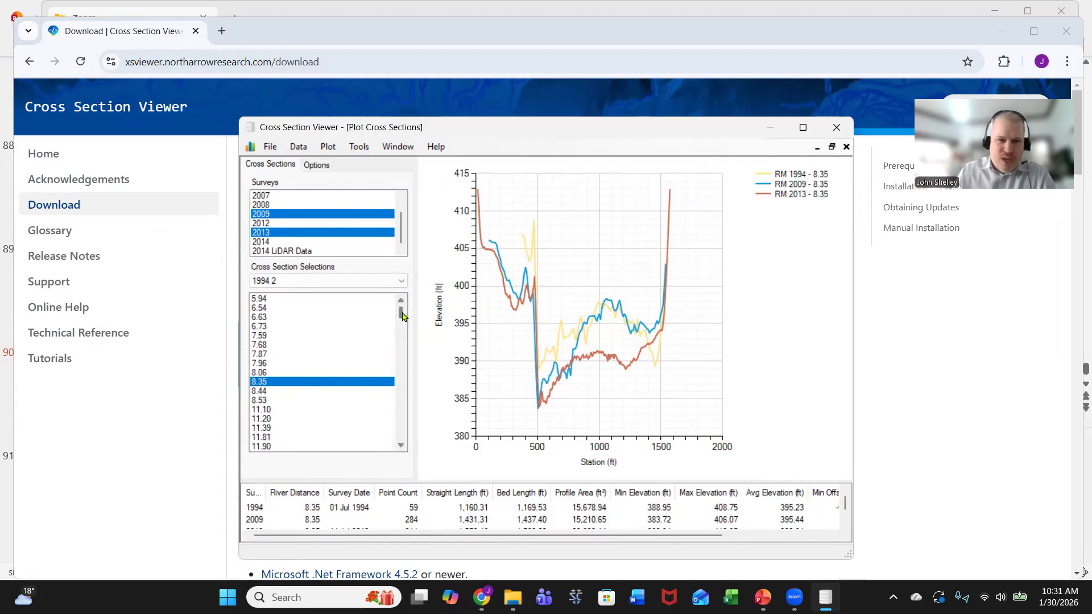
Plot cross sections 356.71, 356.34, 355.57, 355.00 and 354.62 one after another for the 1994, 2009 and 2013 surveys
left_click_drag(402, 316, 402, 397)
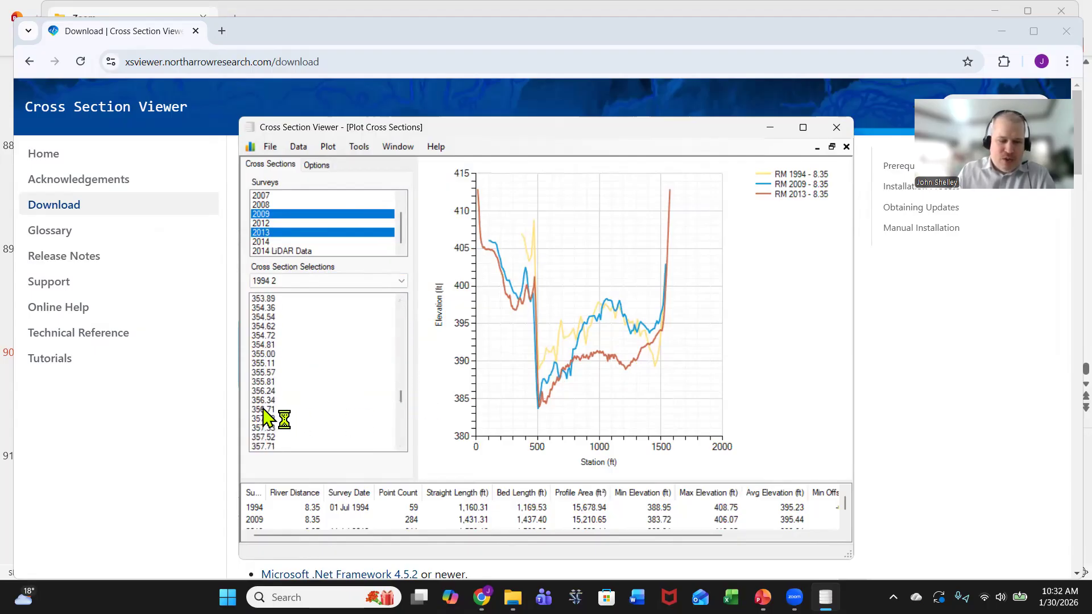
left_click(263, 408)
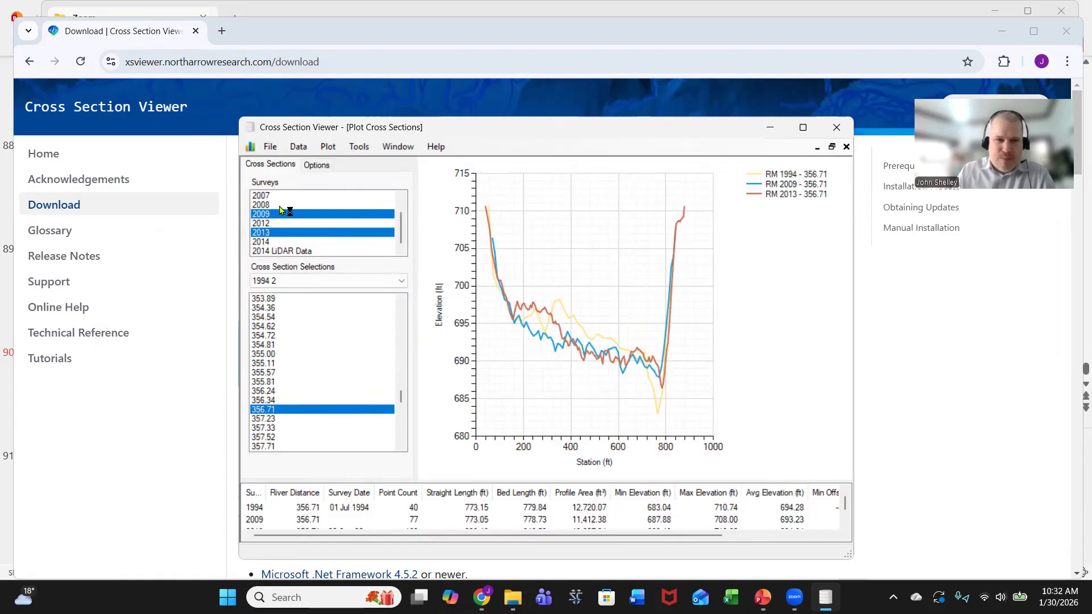
left_click(267, 401)
left_click(264, 373)
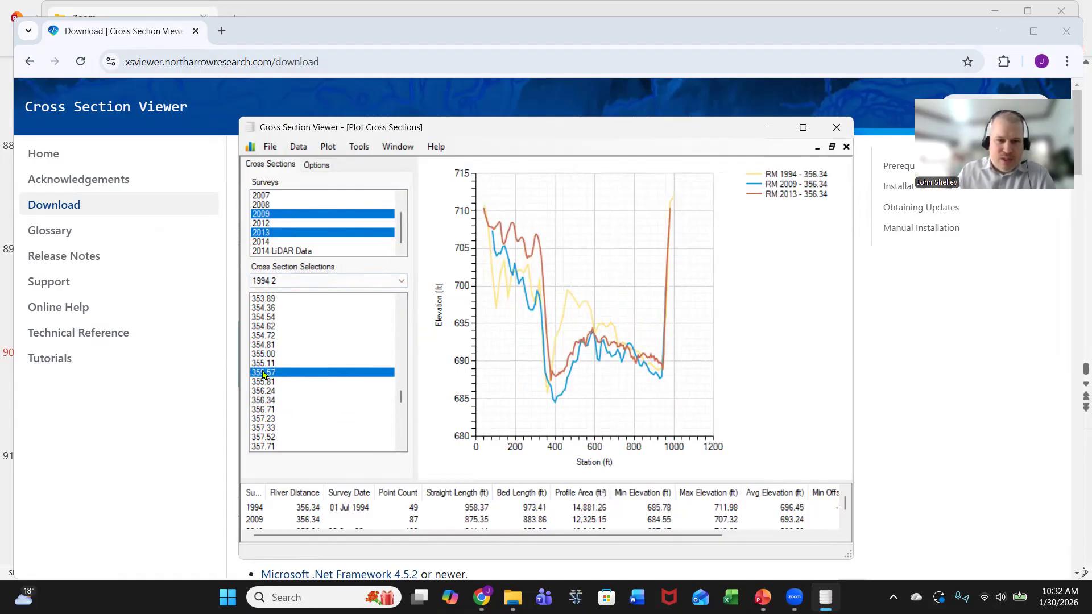
left_click(267, 354)
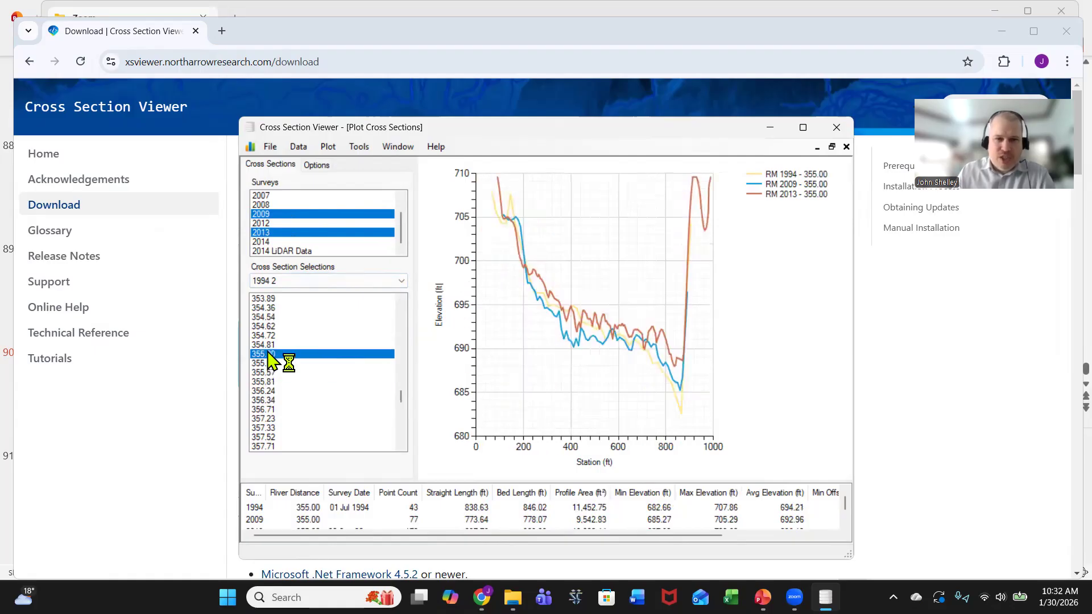
left_click(269, 326)
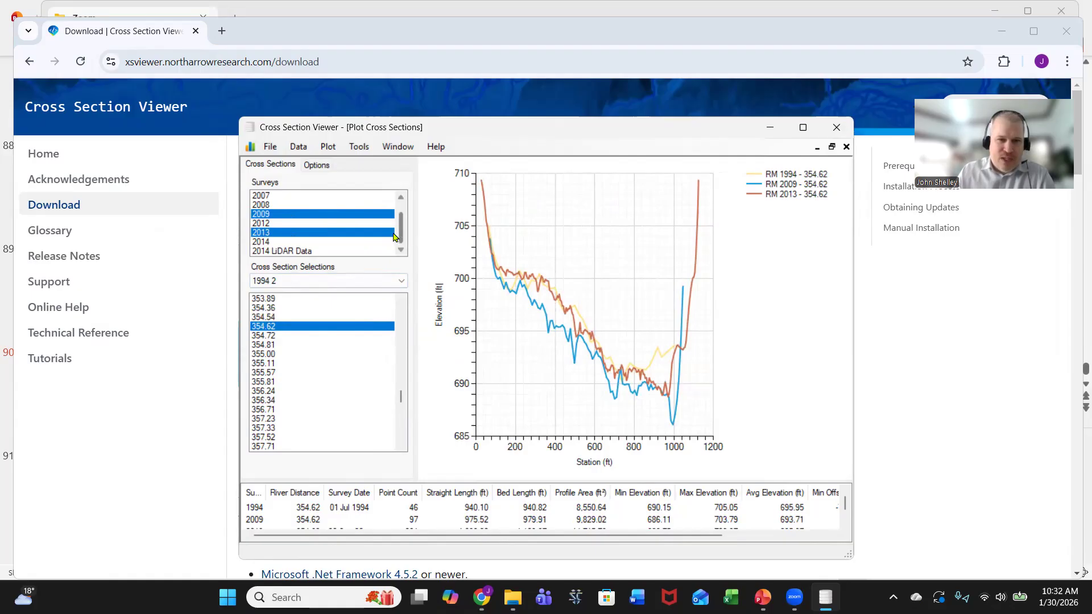
Plot cross section 354.62 for all surveys from 1994 onward, and exclude the 2014 LiDAR Data survey
mouse_move(402, 237)
left_mouse_down()
mouse_move(401, 218)
mouse_move(401, 244)
left_mouse_up()
left_click(285, 195)
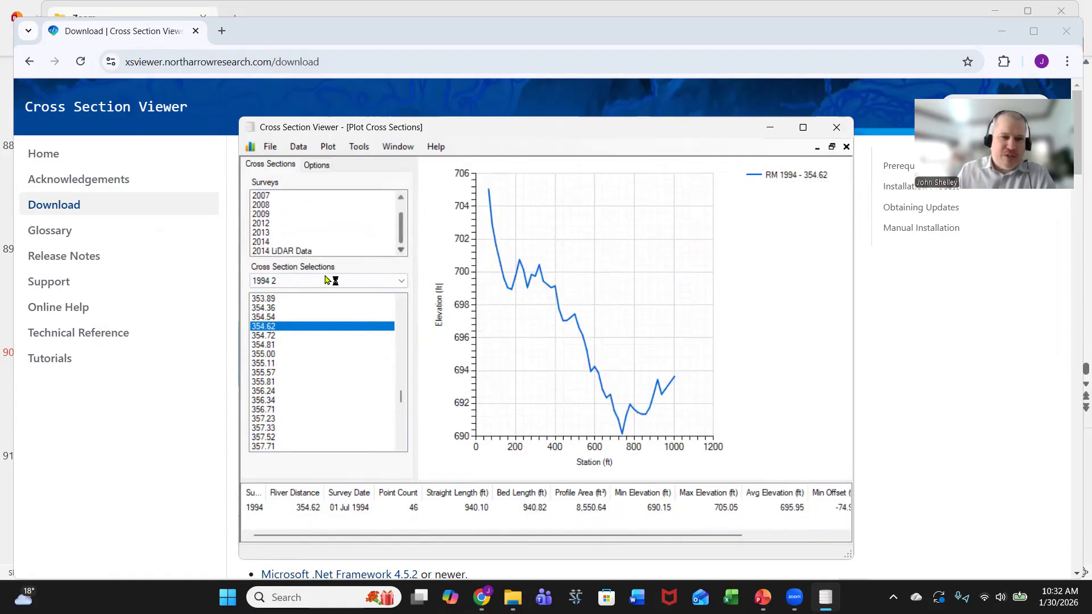
left_click(281, 251, "shift")
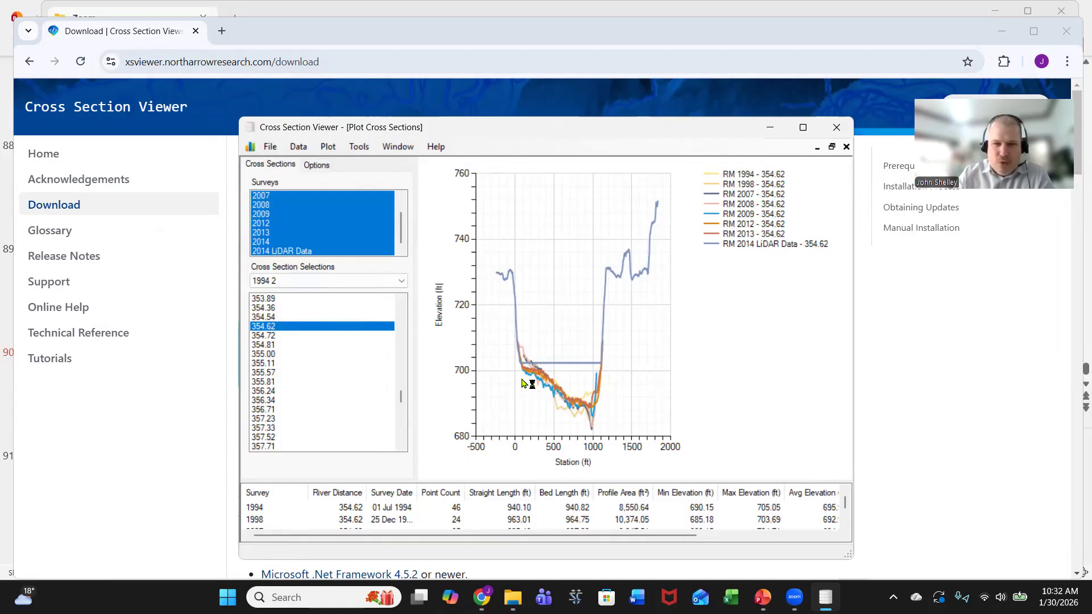
left_click(291, 251, "ctrl")
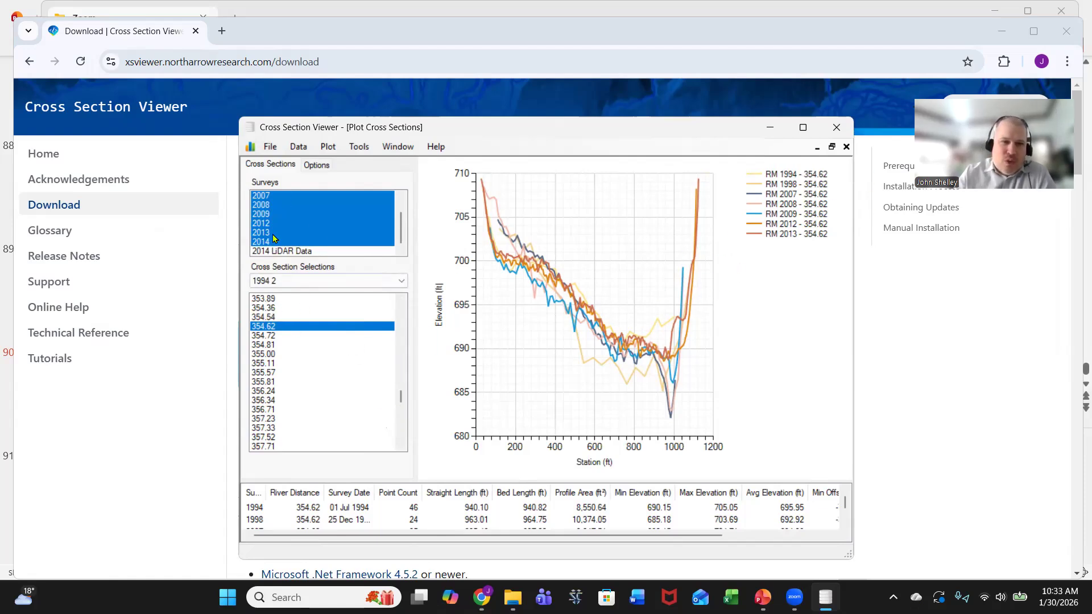
Plot only the 2009 survey for cross section 355.11, switch to 355.57, and overlay 355.81
left_click(261, 214)
left_click(266, 364)
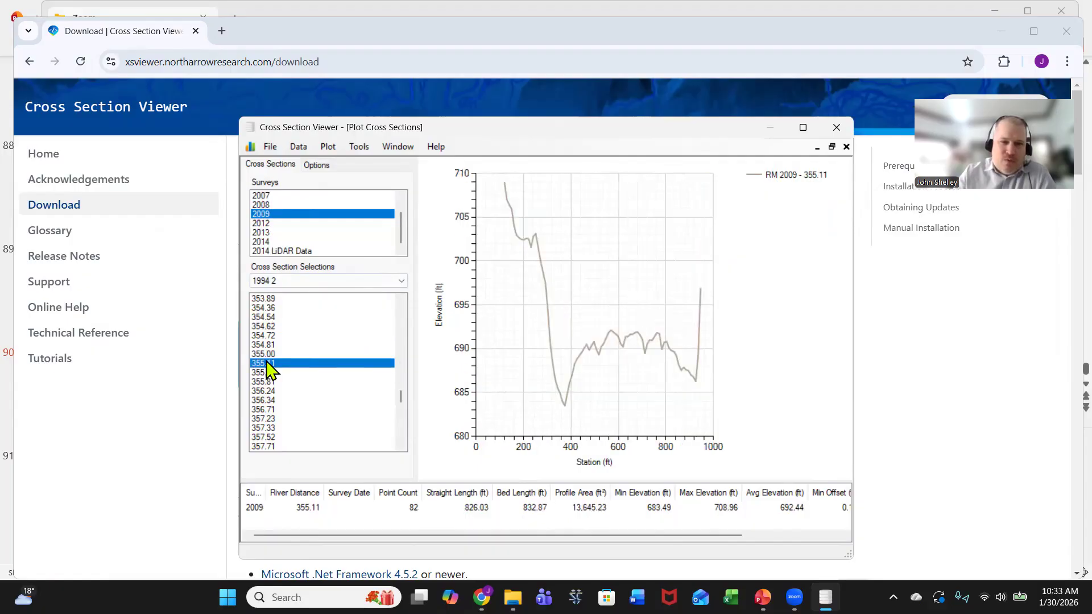
left_click(265, 373)
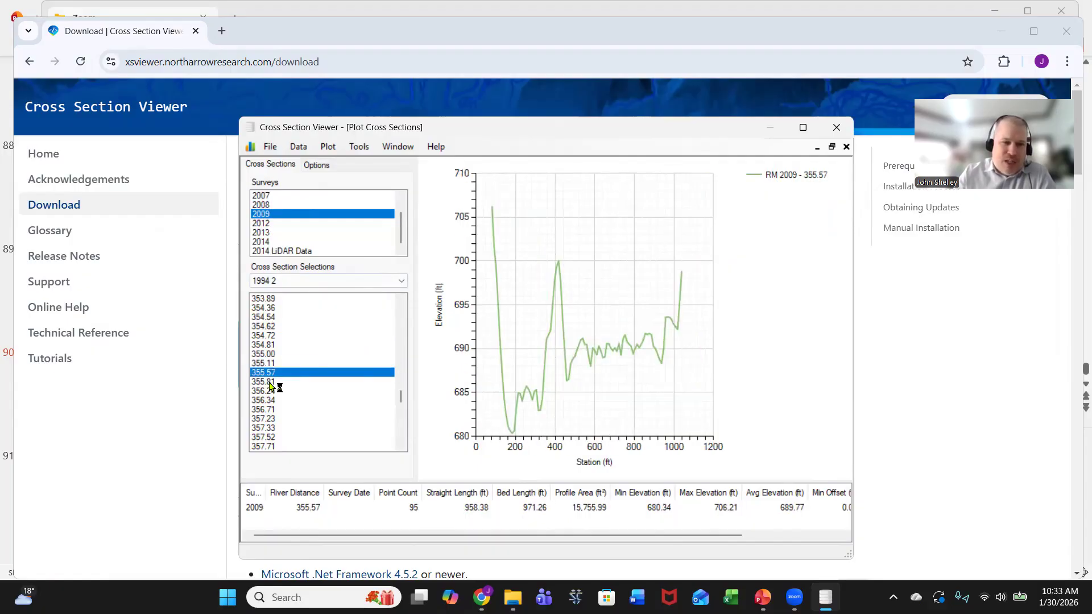
left_click(271, 382, "ctrl")
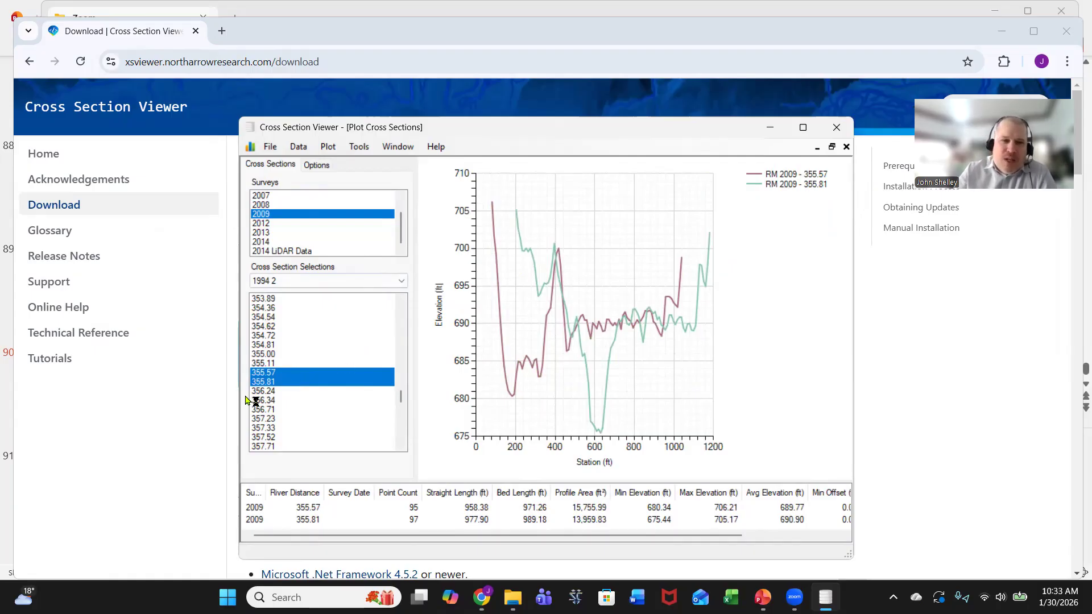
Compare the 2009, 2013 and 2014 surveys at cross section 355.81 only, and close the cross section plot
left_click(259, 382)
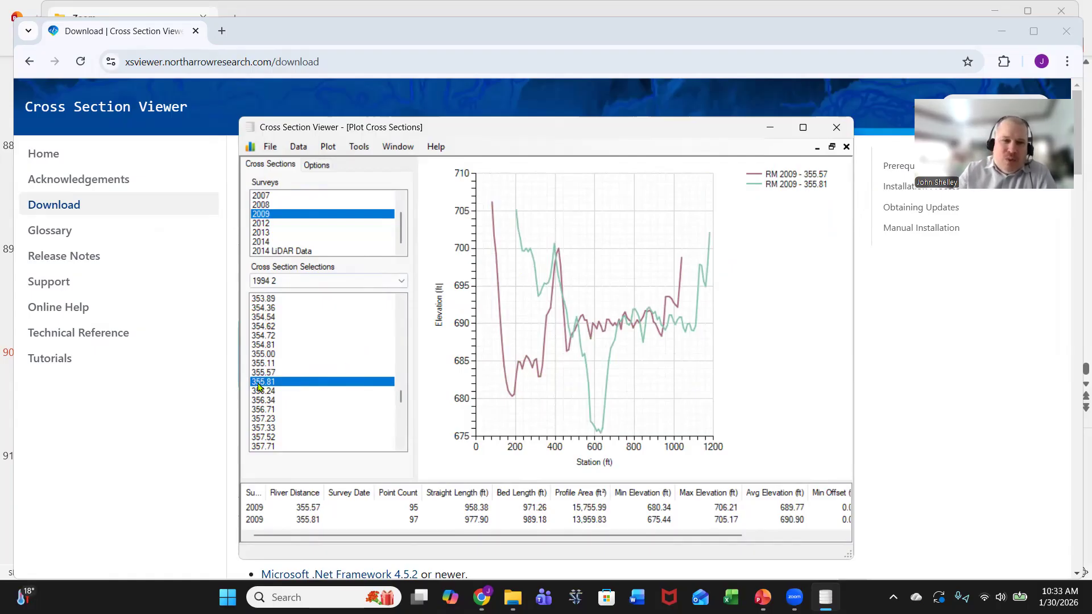
left_click(264, 232, "ctrl")
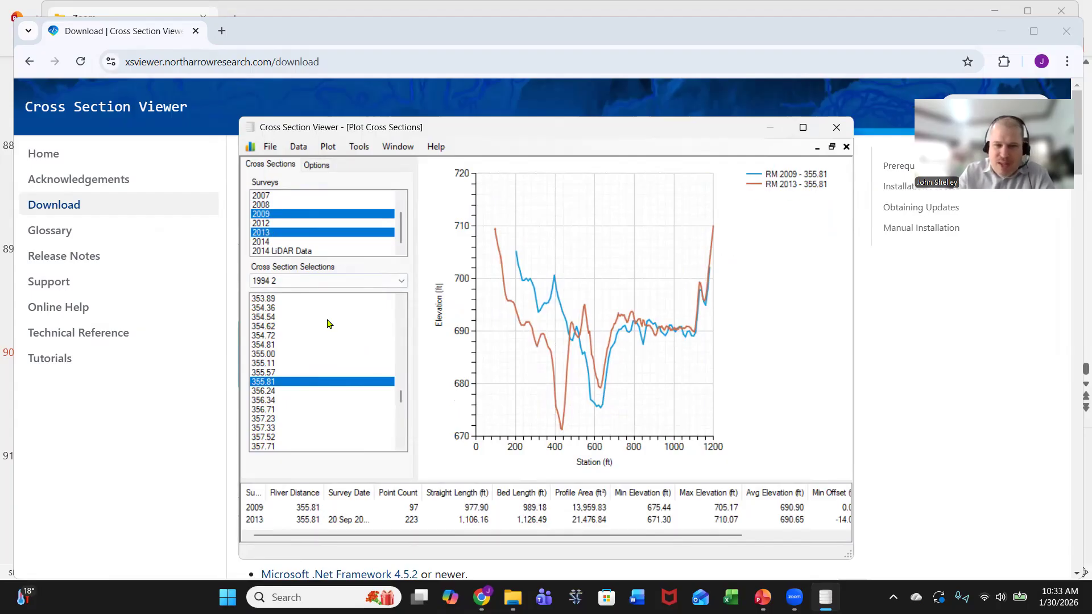
left_click(270, 242, "ctrl")
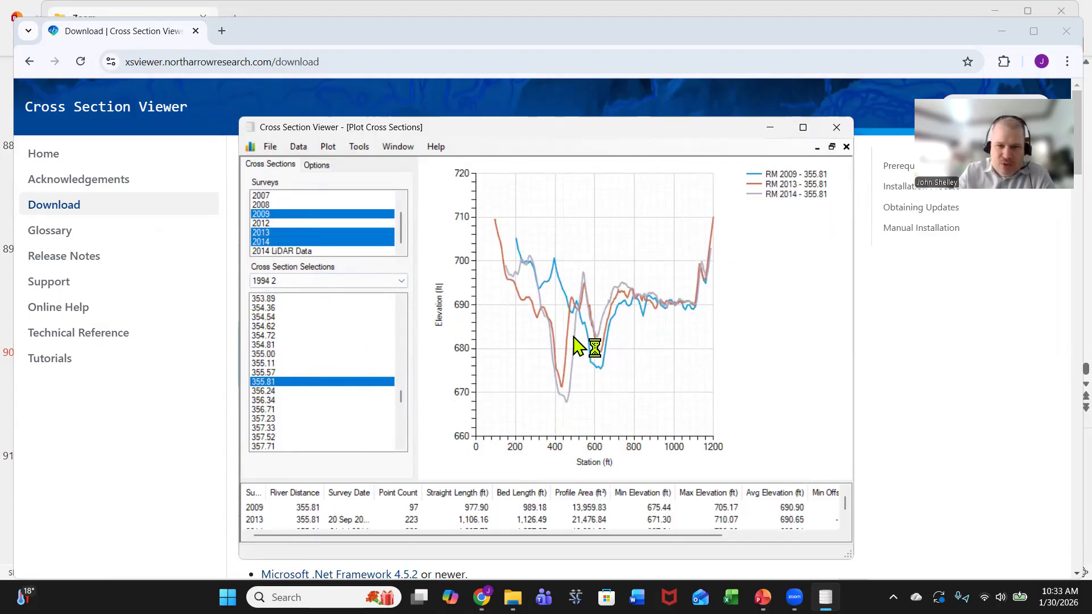
left_click(846, 146)
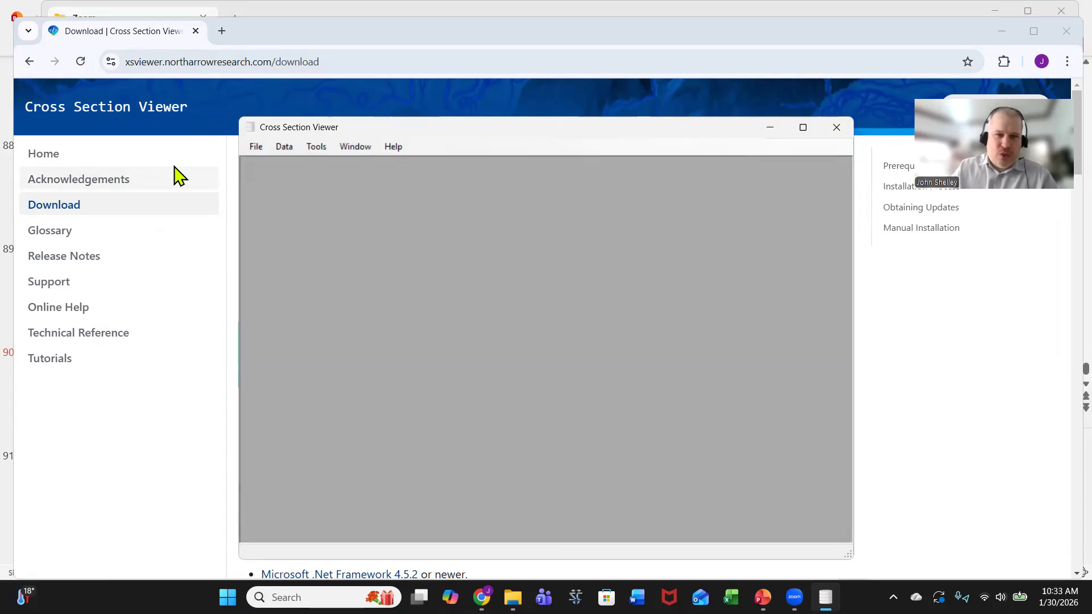
Open the Cross Sections data table, examine which surveys cover each cross section, and close the table
left_click(316, 146)
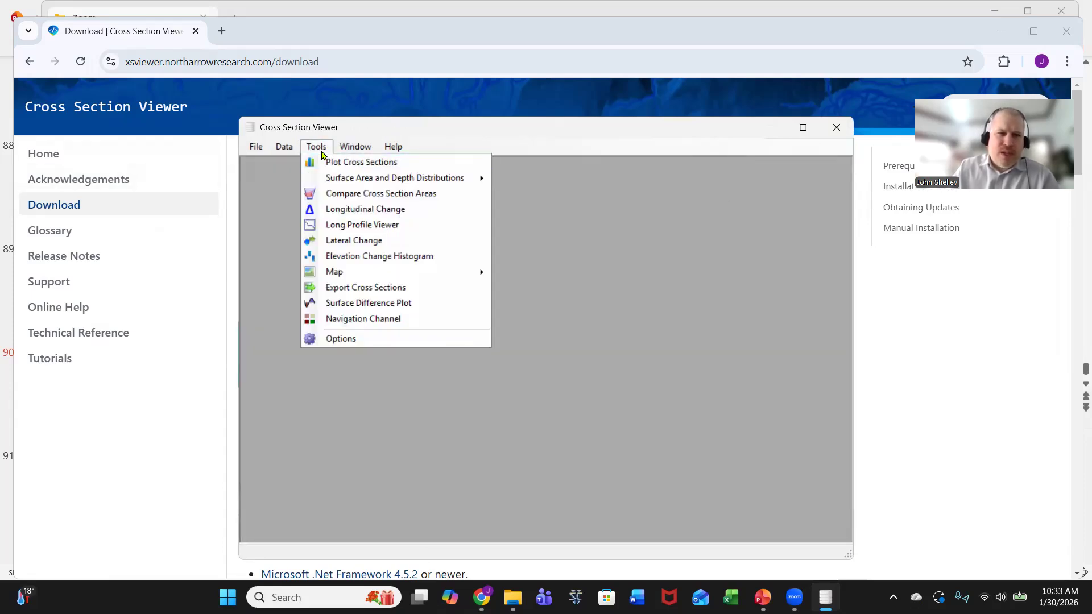
mouse_move(282, 148)
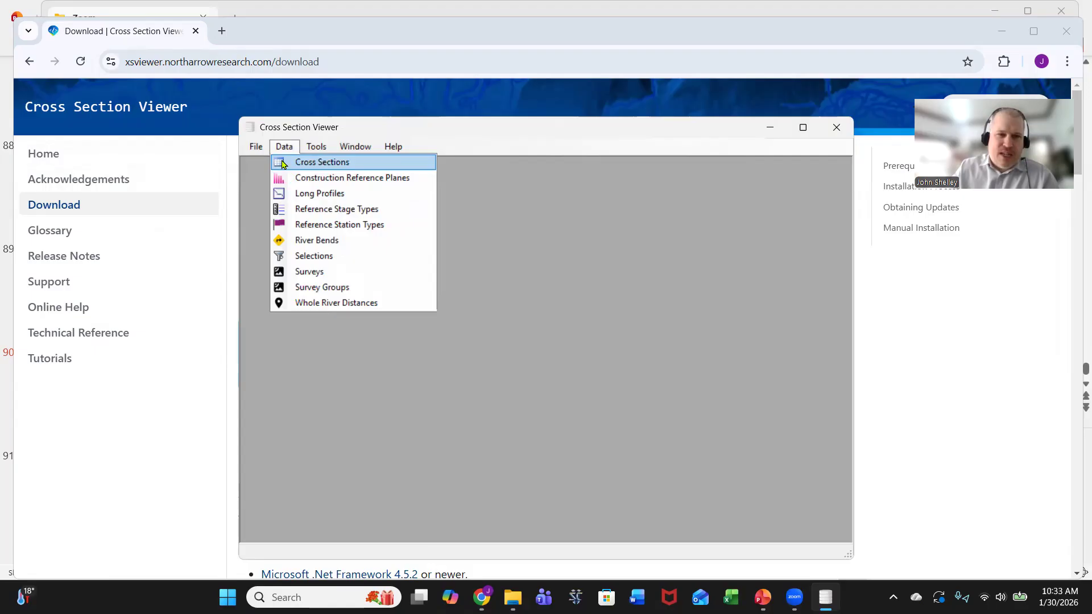
left_click(283, 165)
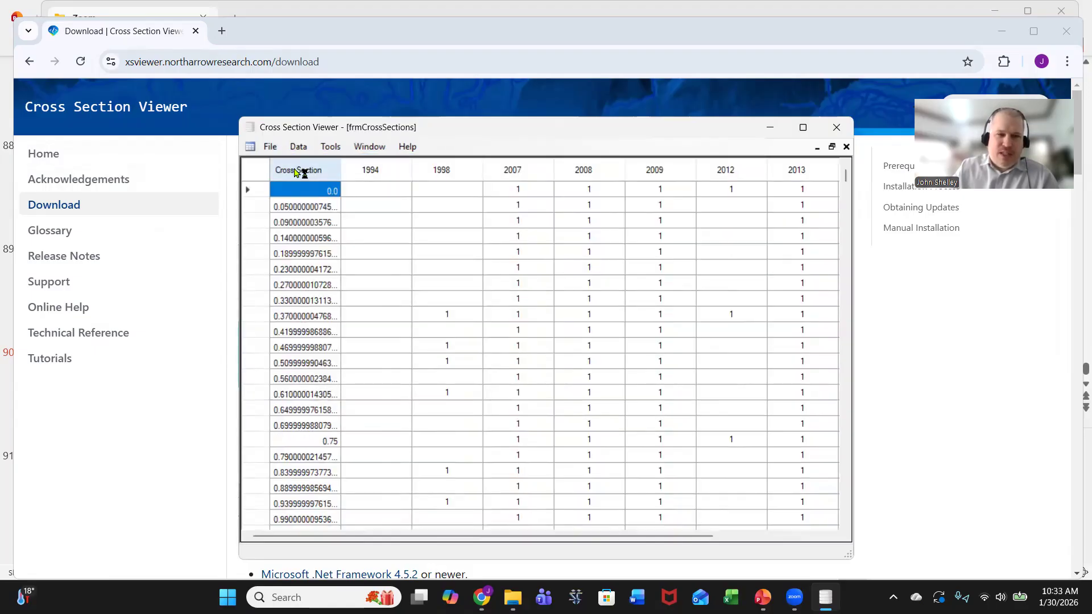
left_click_drag(414, 536, 611, 548)
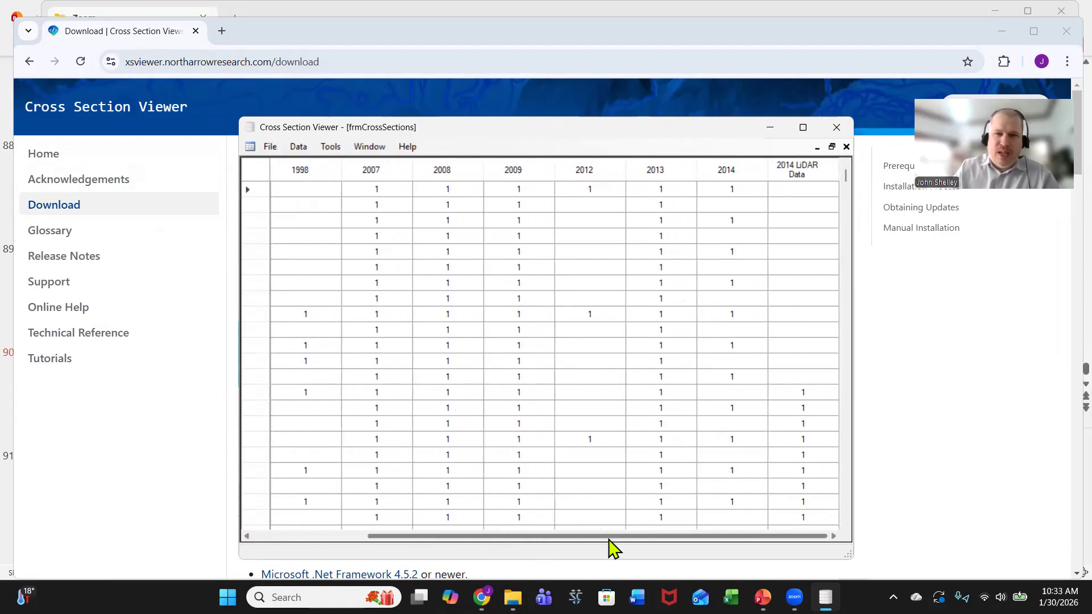
left_click_drag(524, 530, 619, 523)
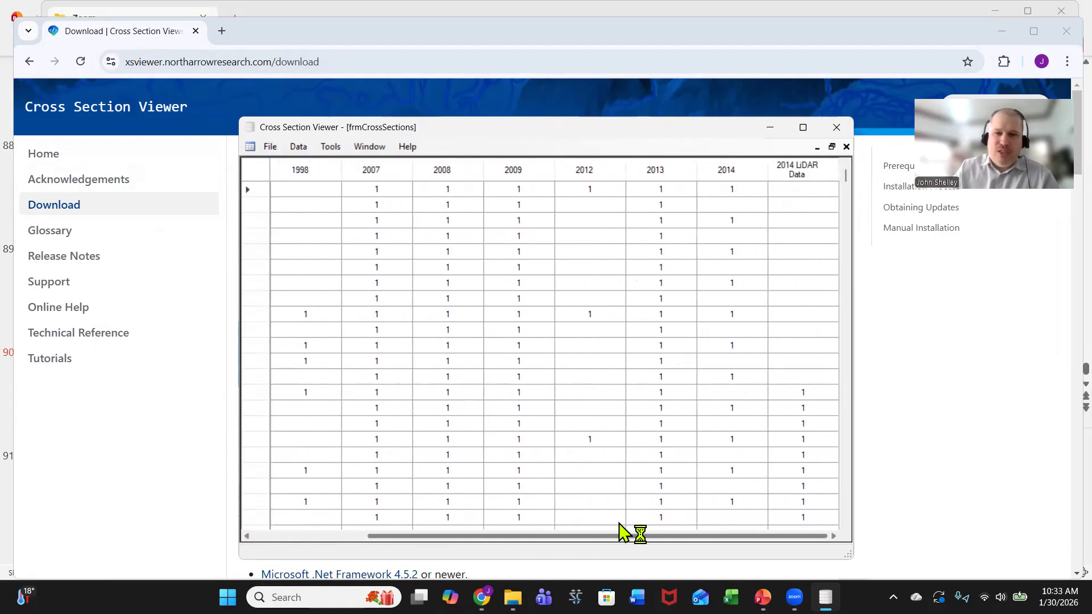
scroll(330, 358, "down", 1)
scroll(419, 377, "down", 11)
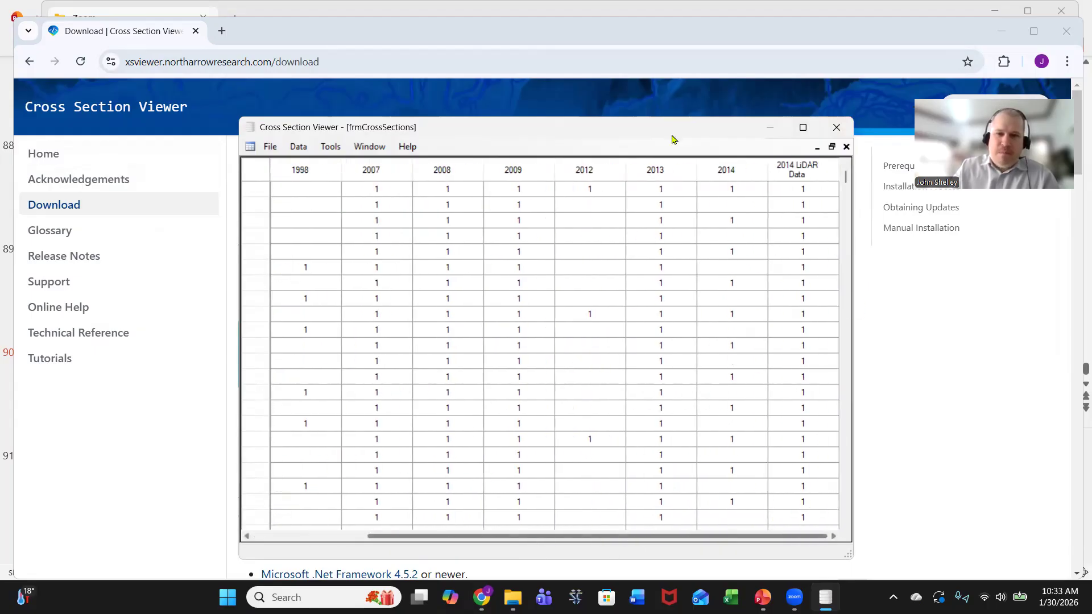
left_click(846, 147)
Open the Longitudinal Change tool and maximize the application window
left_click(316, 147)
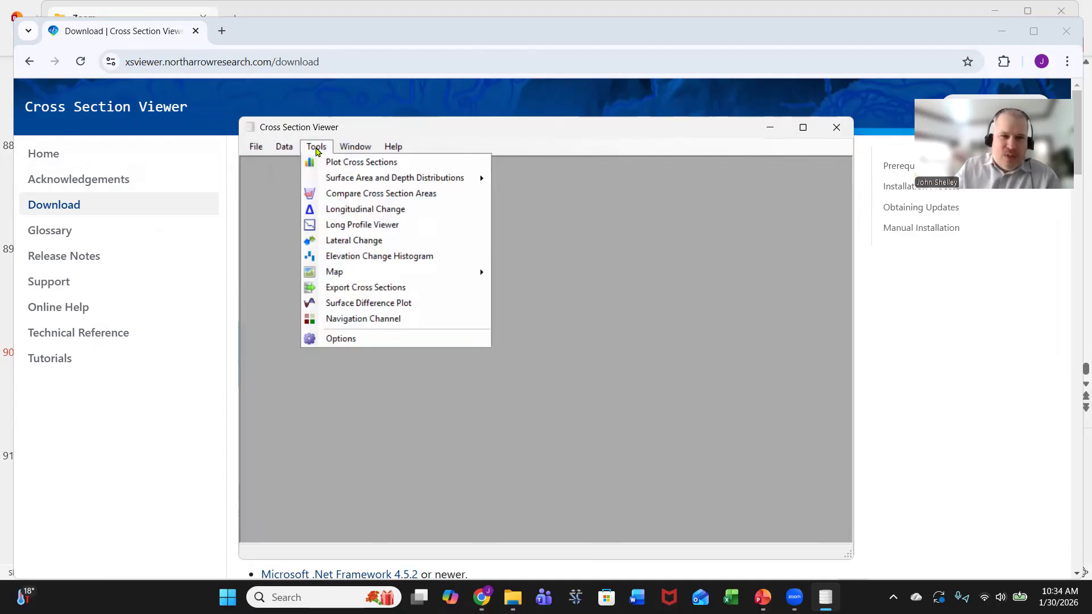
left_click(356, 215)
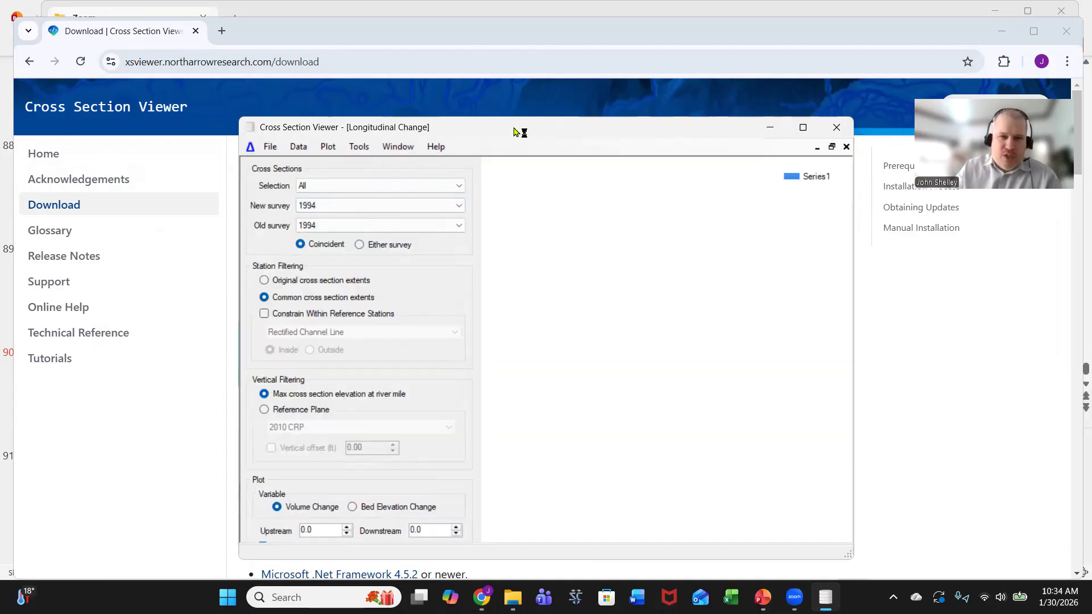
left_click_drag(515, 132, 487, 117)
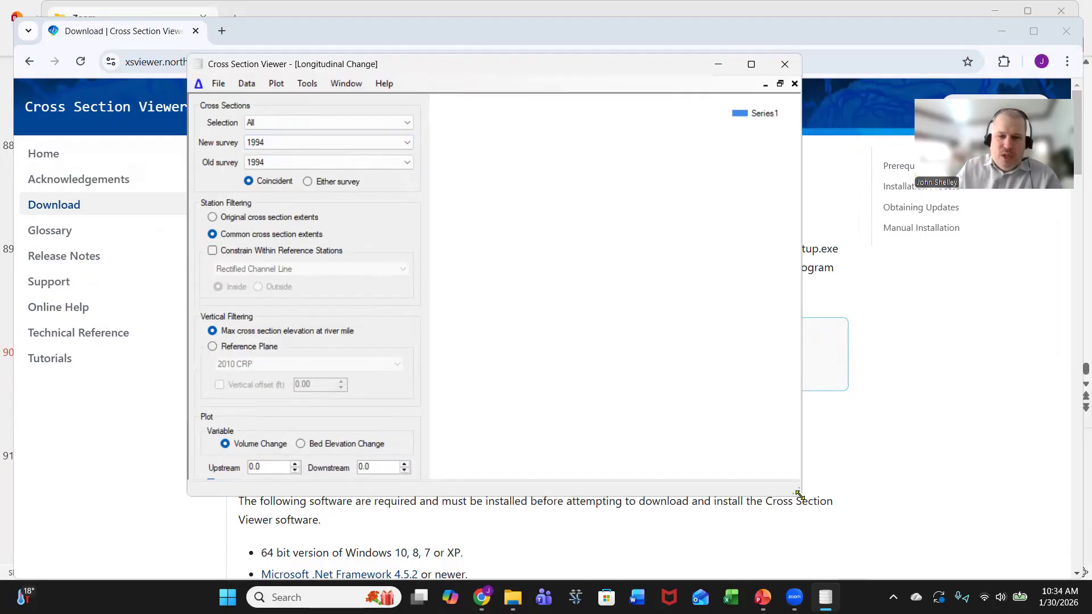
left_click_drag(799, 495, 910, 578)
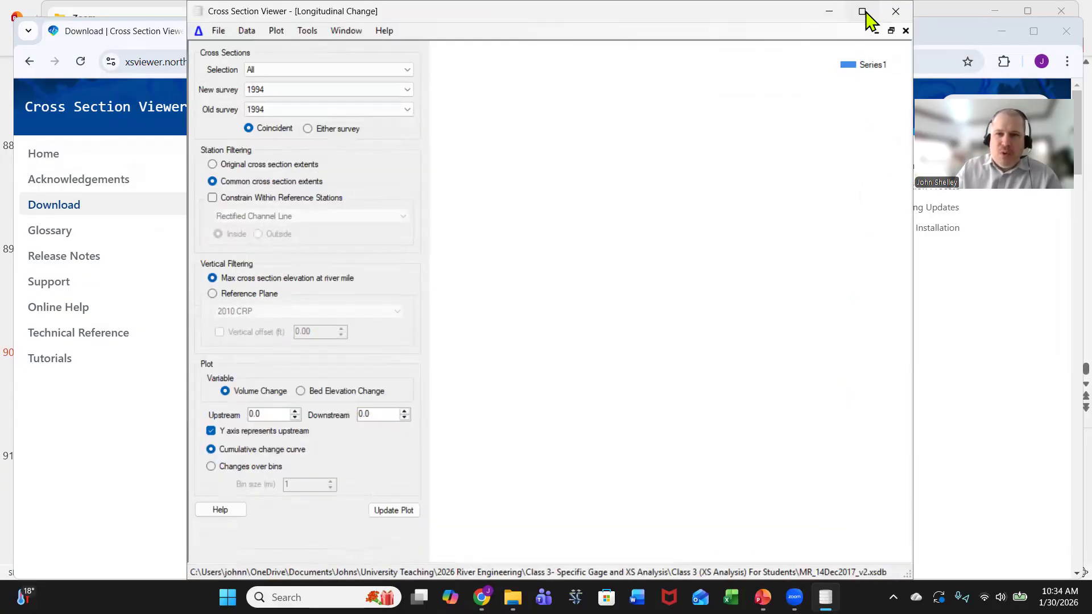
mouse_move(864, 14)
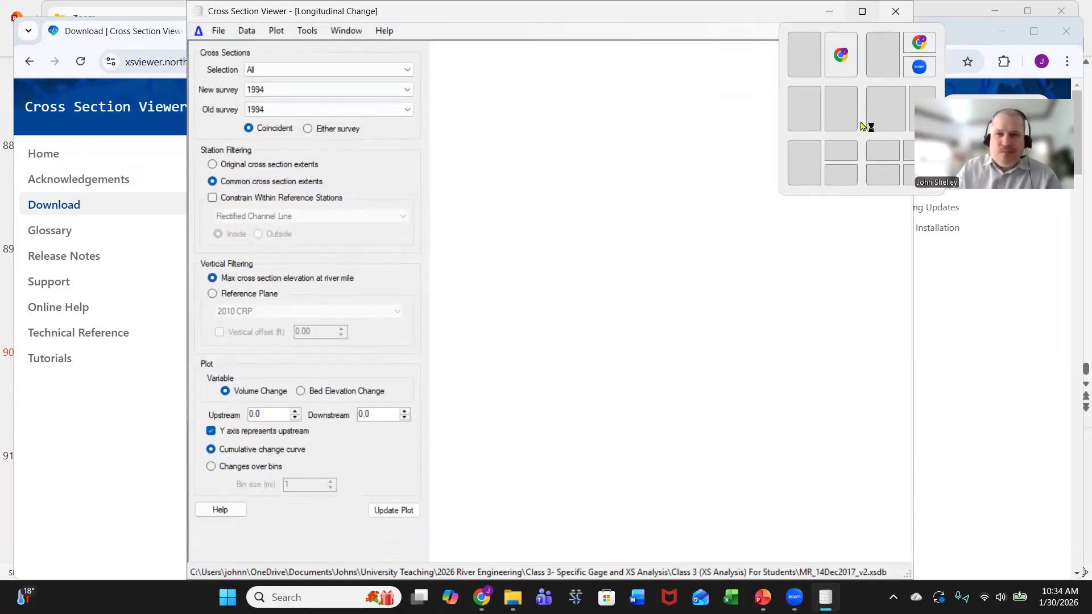
left_click(862, 12)
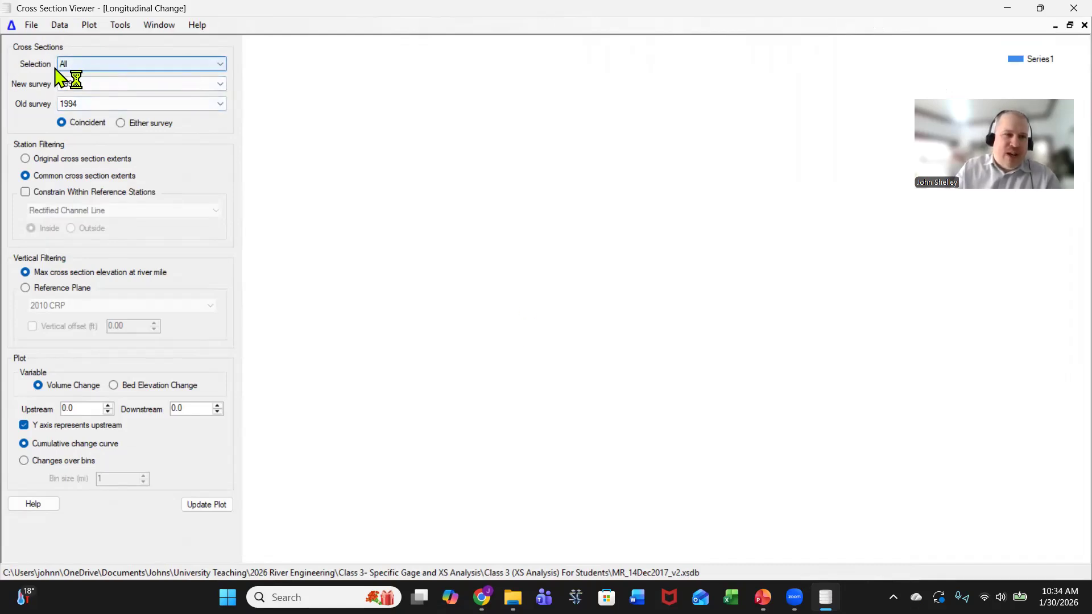
Set the old survey to 1994 and the new survey to 2009 for the longitudinal change comparison
left_click(91, 105)
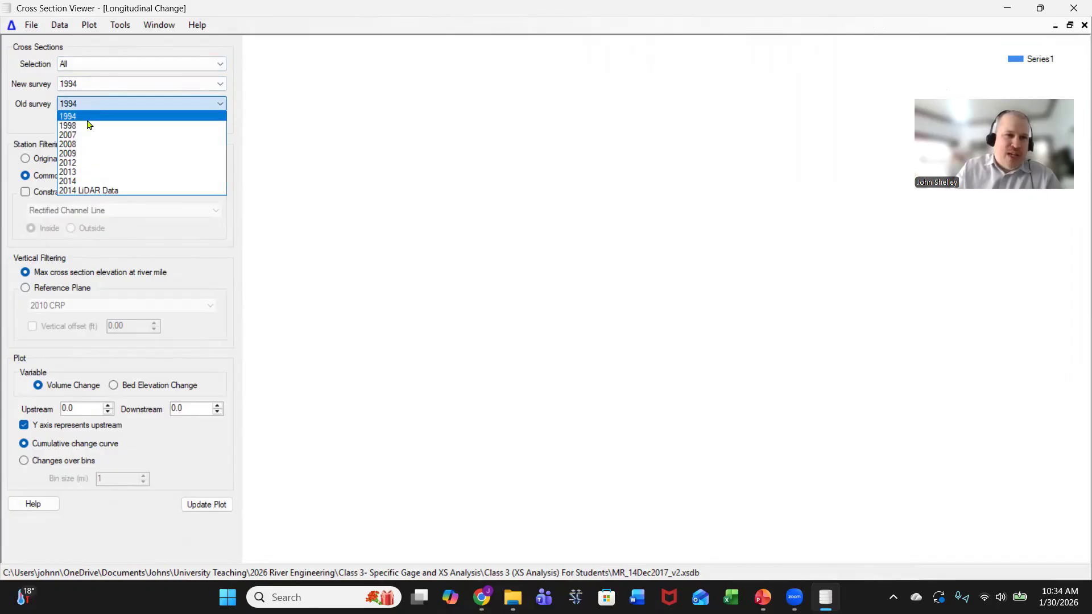
left_click(80, 117)
left_click(81, 87)
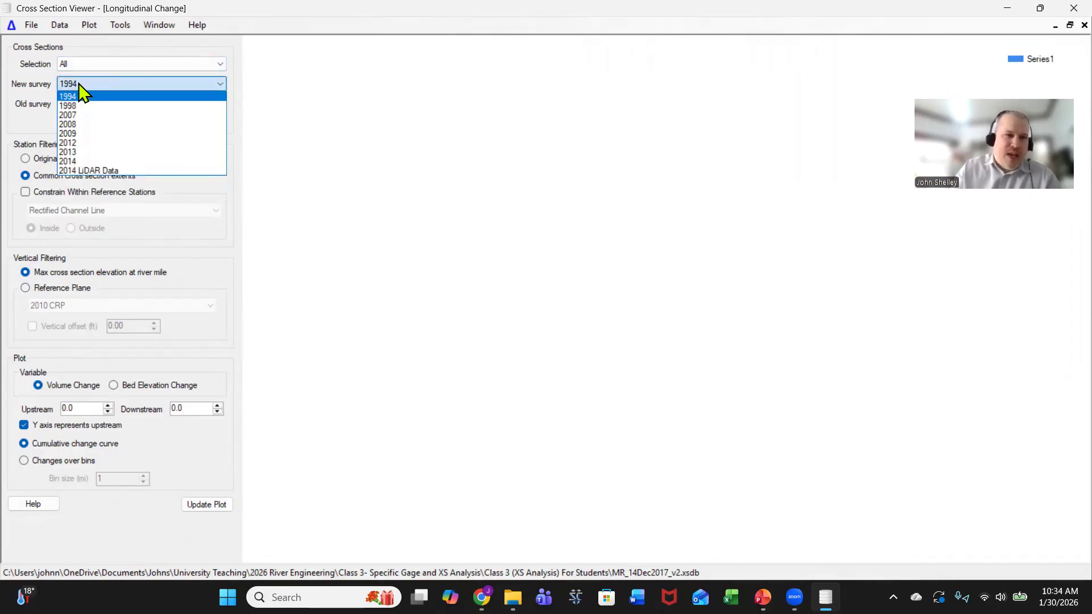
left_click(91, 134)
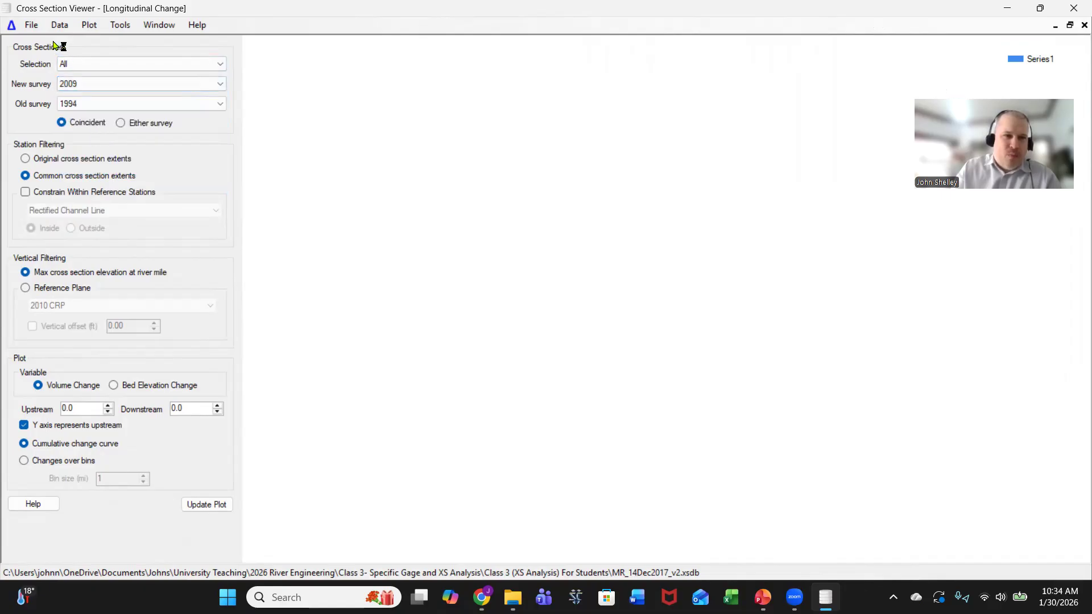
Open the Surveys data table to review the dates and descriptions of each survey
left_click(61, 25)
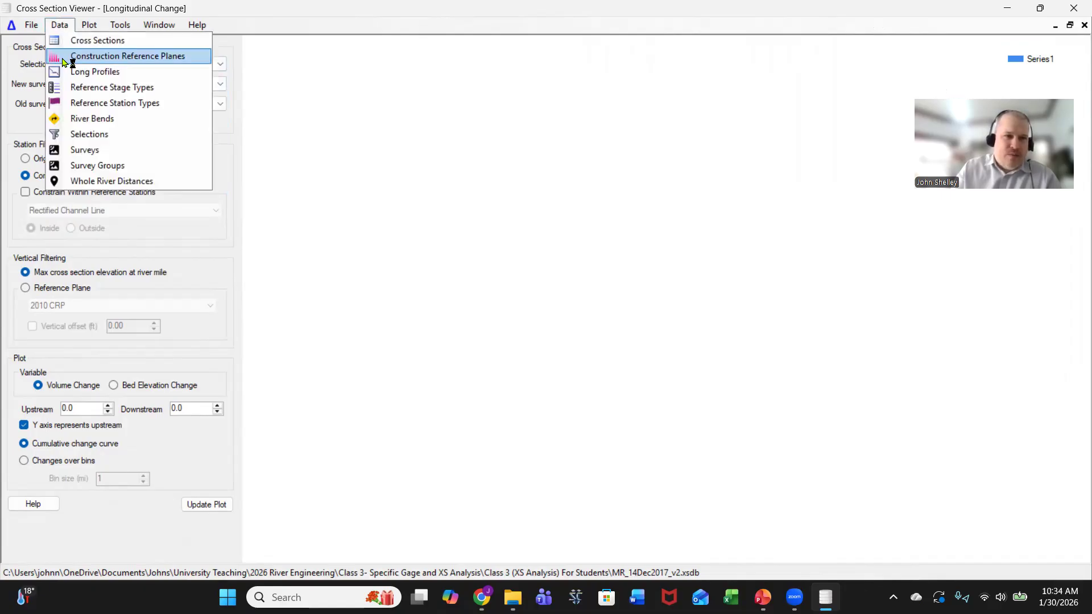
left_click(85, 149)
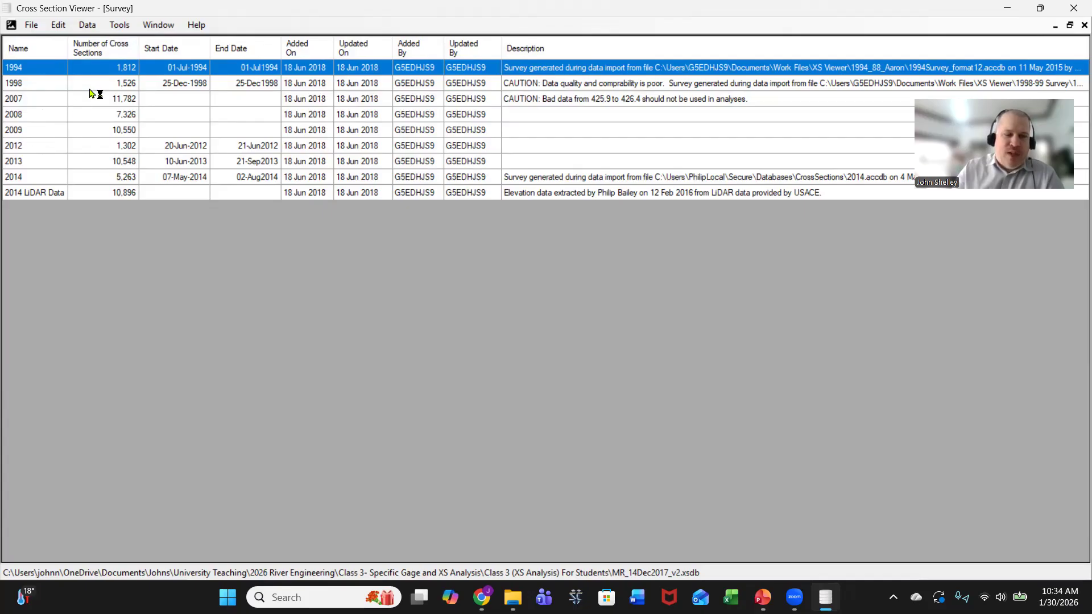
Close the Surveys data table and look over the export options for the Cumulative Volume Change plot
left_click(1084, 25)
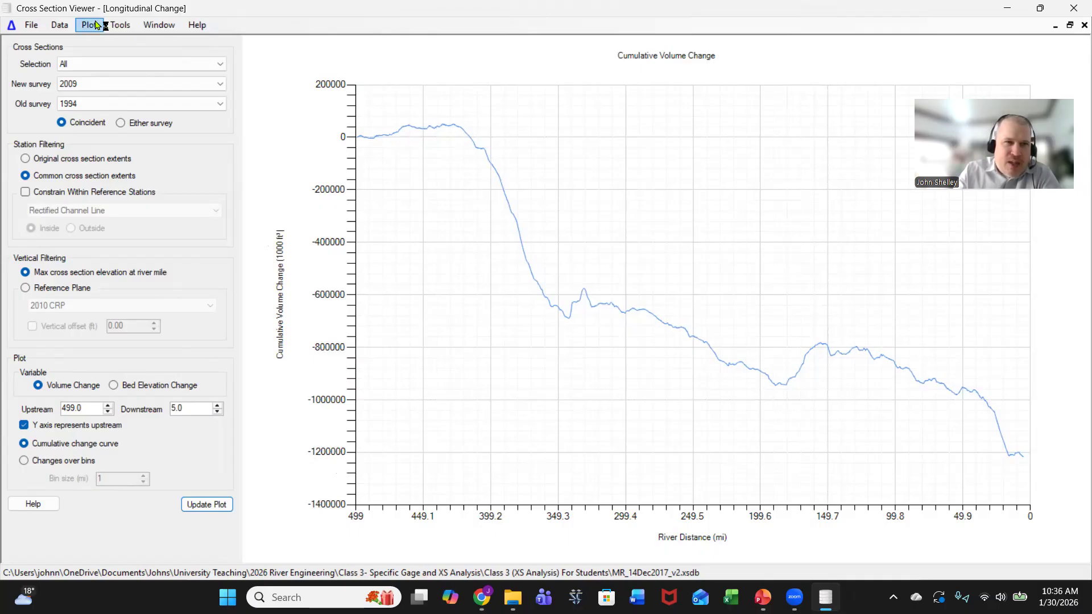
left_click(53, 29)
mouse_move(89, 26)
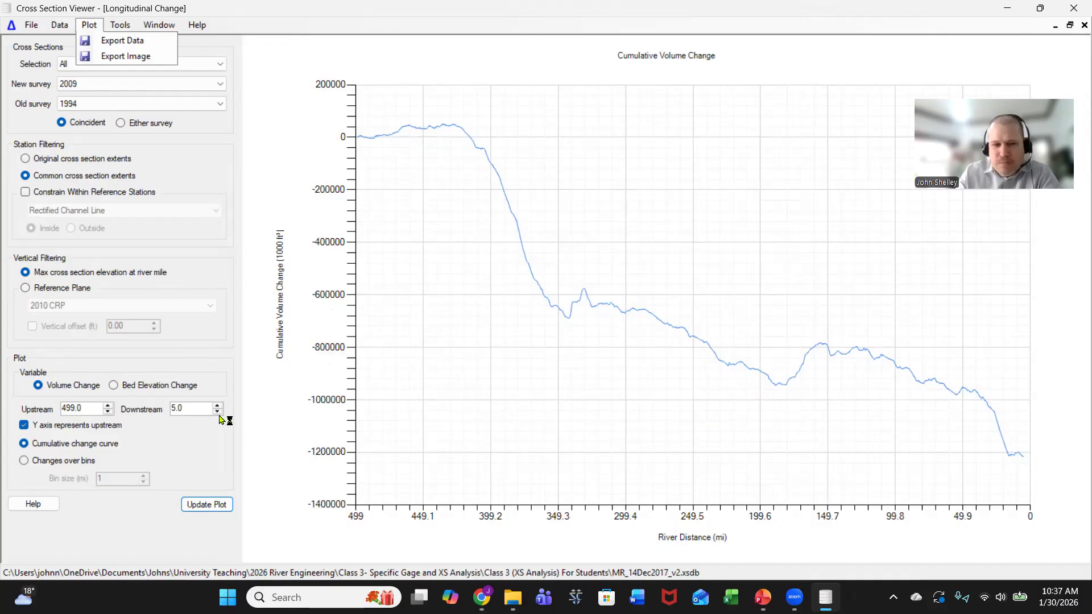
left_click(1056, 30)
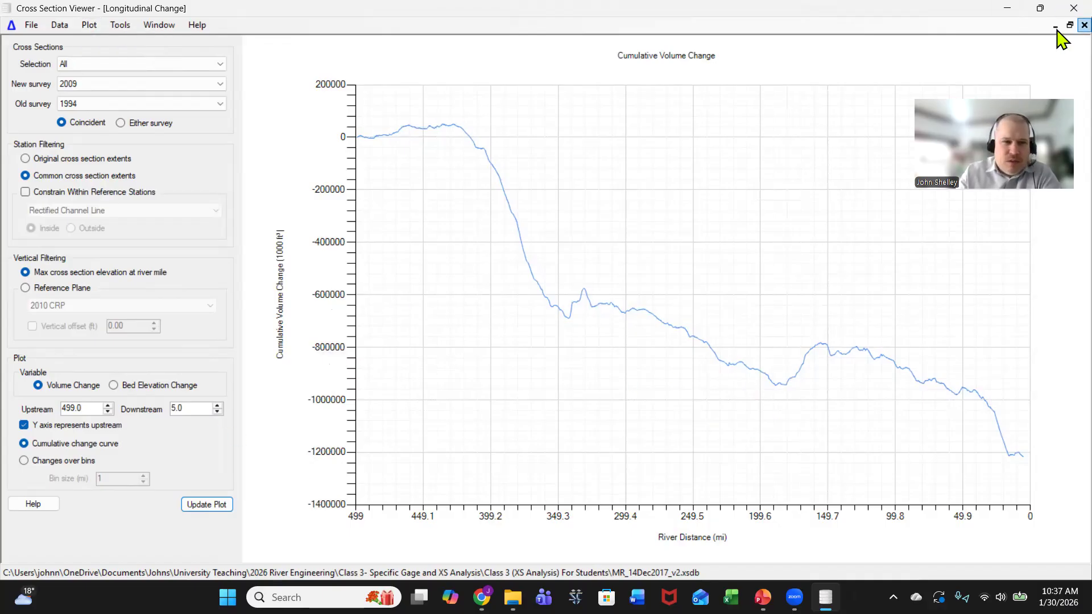
Export the longitudinal change plot data as a CSV file named Trial in the Class 3 (XS Analysis) For Students folder
left_click(31, 25)
left_click(91, 27)
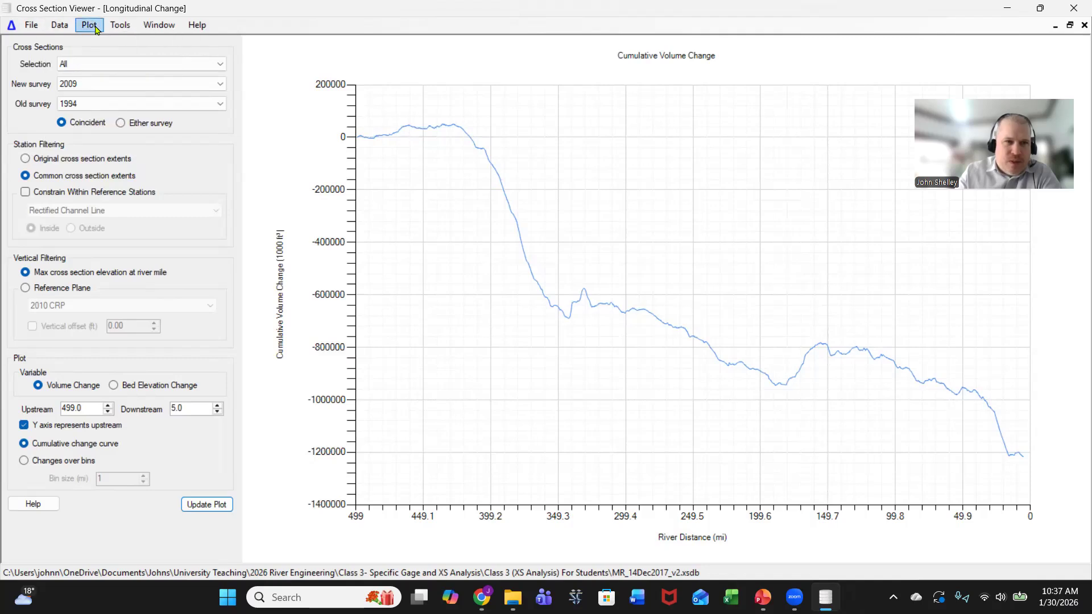
left_click(95, 28)
left_click(108, 41)
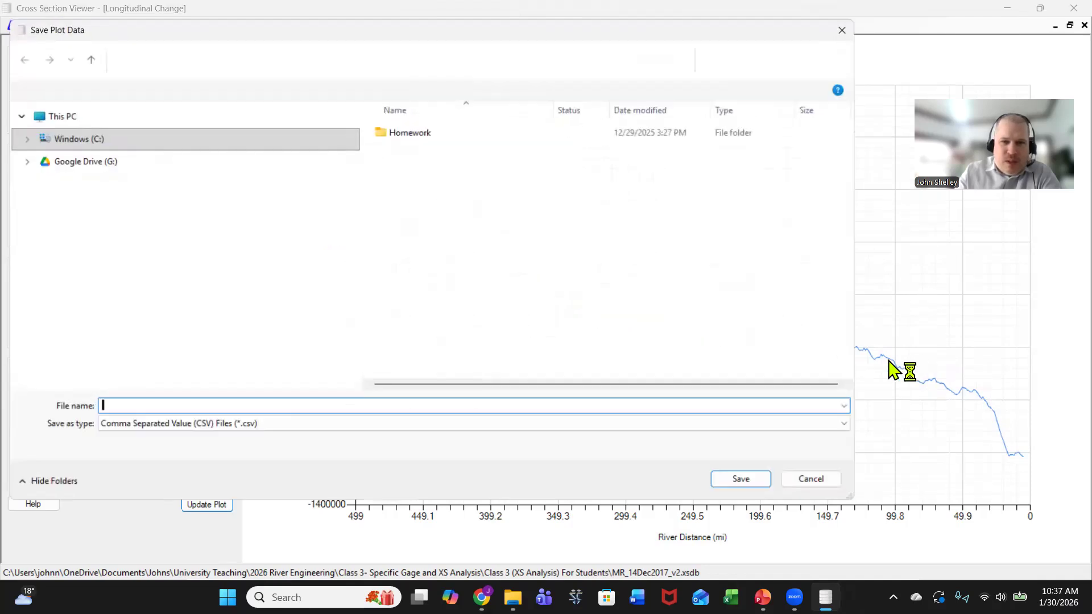
type("Trial")
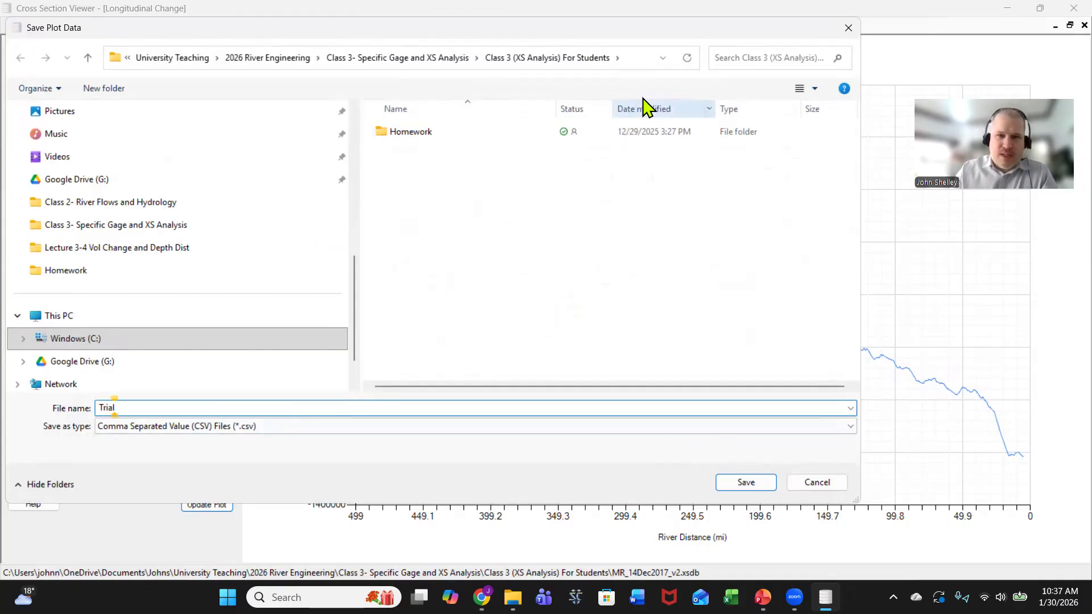
left_click(642, 58)
left_click(757, 484)
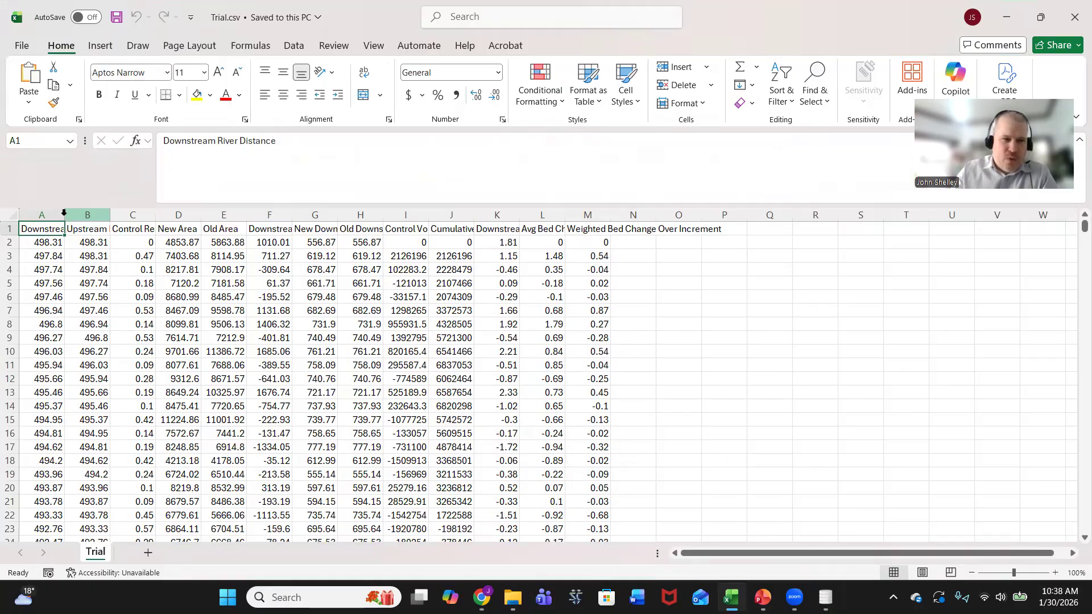
In Excel, widen the Downstream River Distance, Upstream River Distance, Downstream Bed Elevation Change and Avg Bed Change columns of Trial.csv
double_click(64, 212)
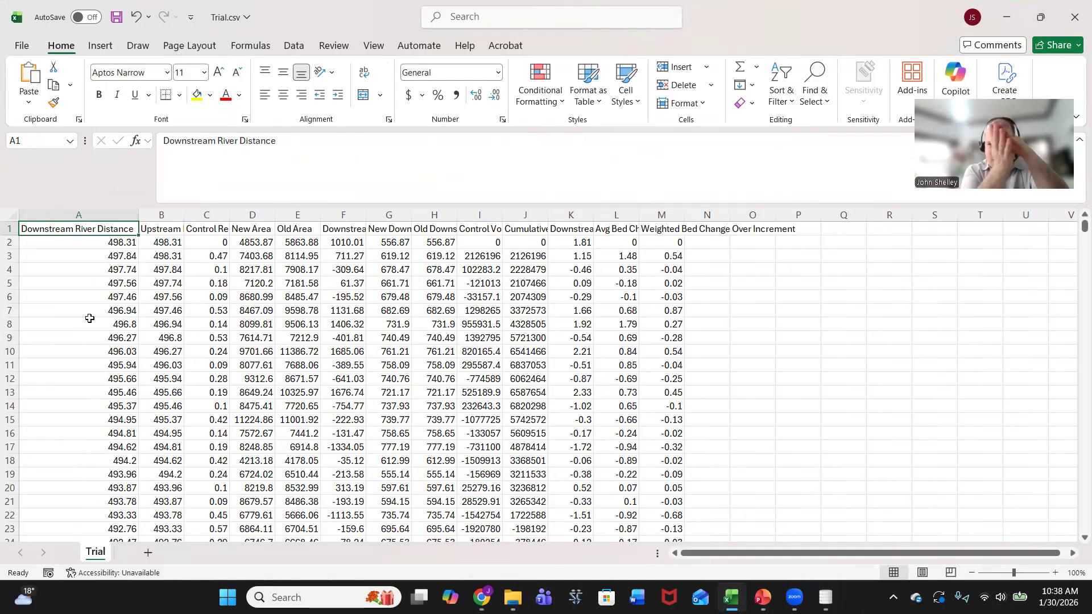
double_click(186, 214)
left_click(176, 296)
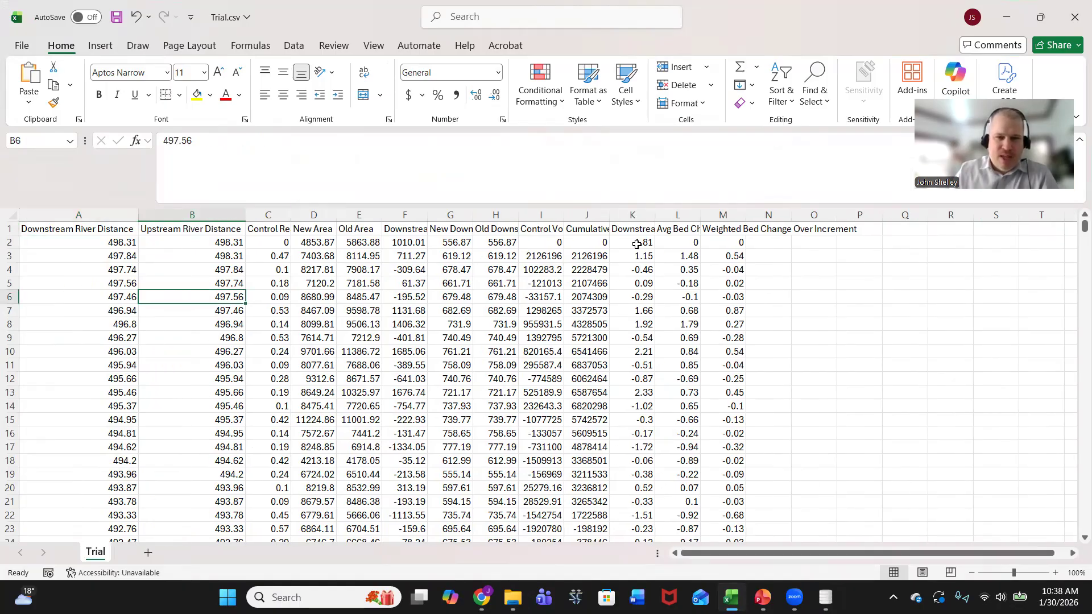
left_click_drag(701, 214, 781, 215)
left_click_drag(655, 214, 762, 215)
left_click(695, 243)
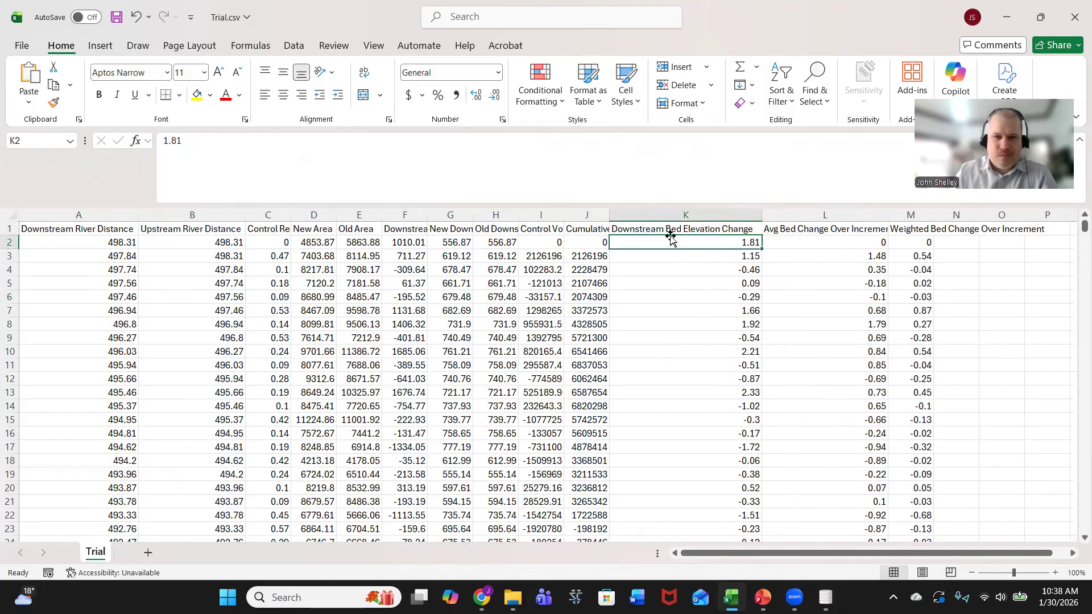
Insert a scatter chart plotting Downstream Bed Elevation Change against Downstream River Distance for all data rows
left_click(113, 242)
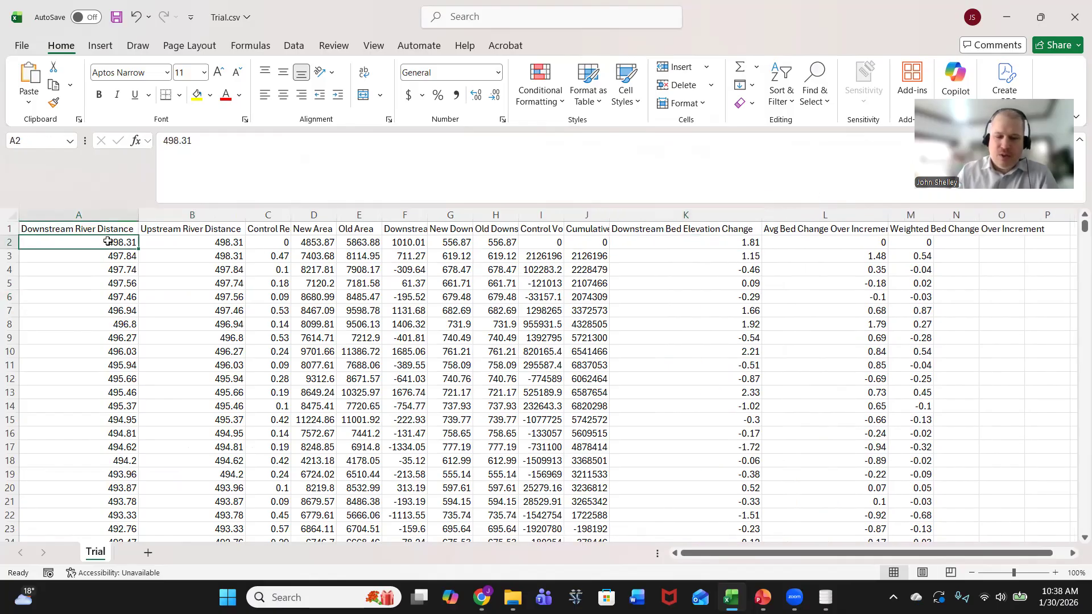
key("ctrl+shift+Down")
left_click(742, 528, "ctrl")
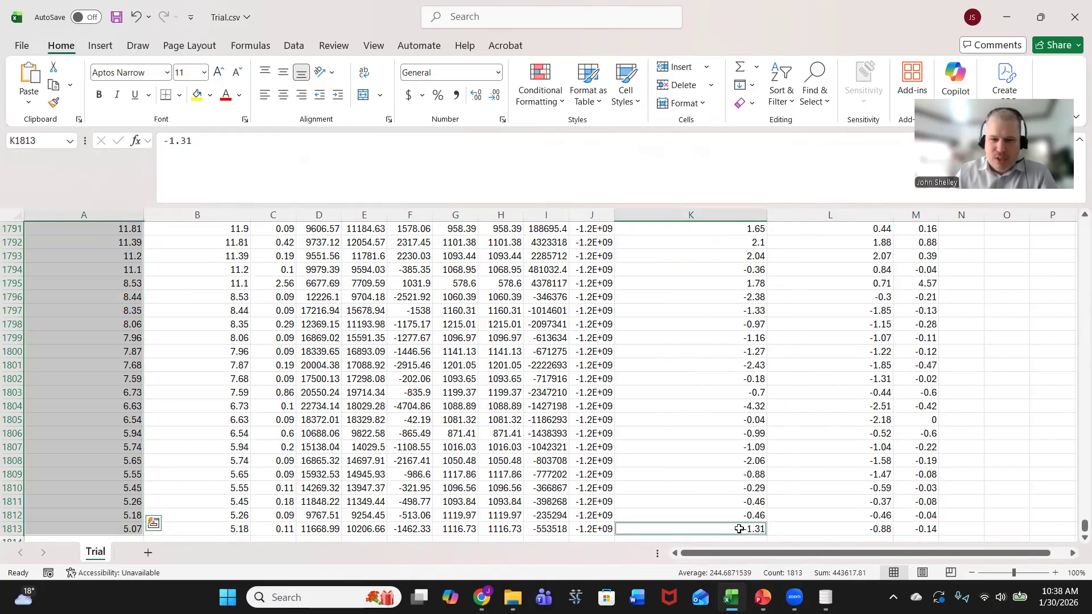
key("ctrl+shift+Up")
left_click_drag(739, 528, 710, 242)
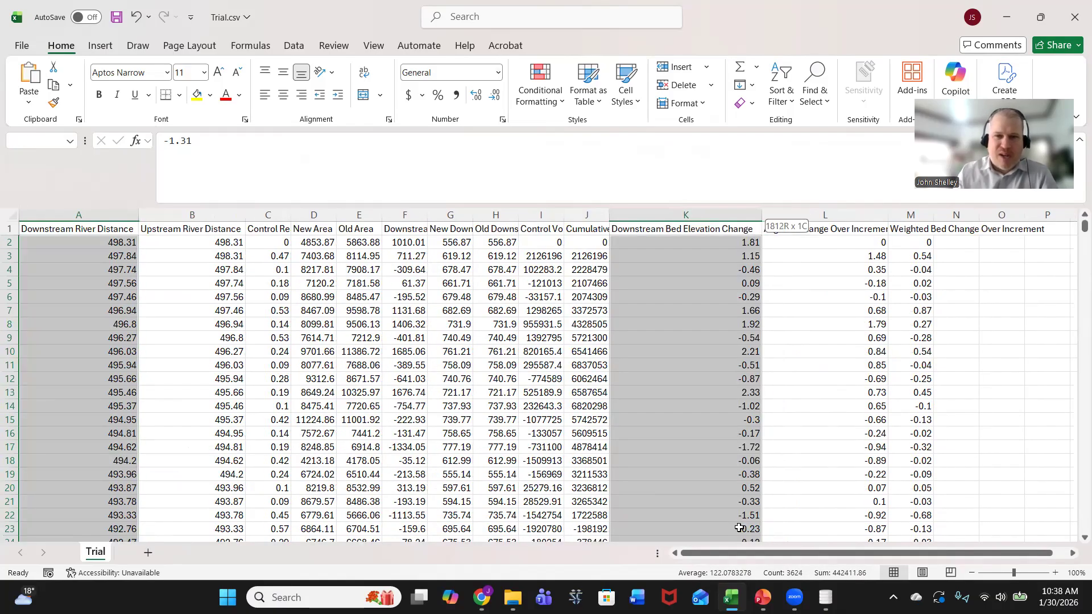
left_click(100, 45)
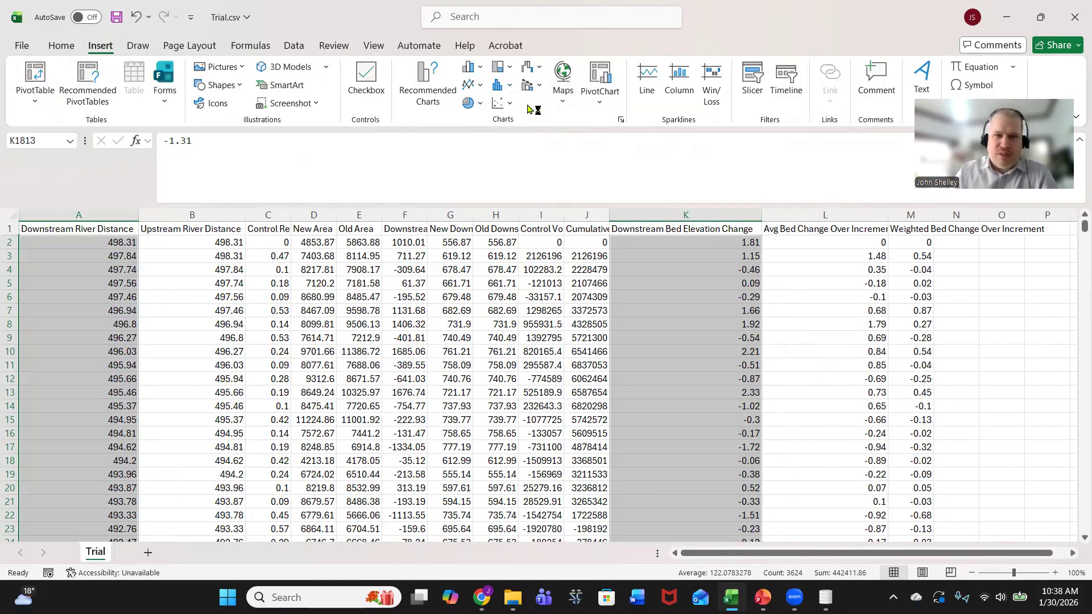
left_click(510, 103)
left_click(509, 155)
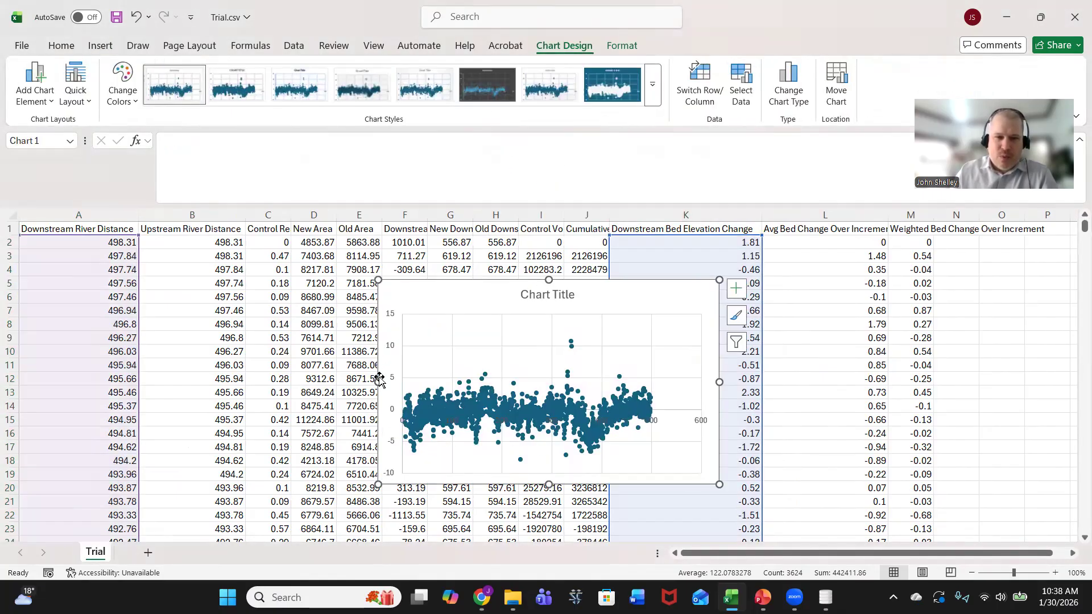
Widen the bed elevation change chart to examine its scatter, and delete the chart
left_click_drag(378, 381, 262, 381)
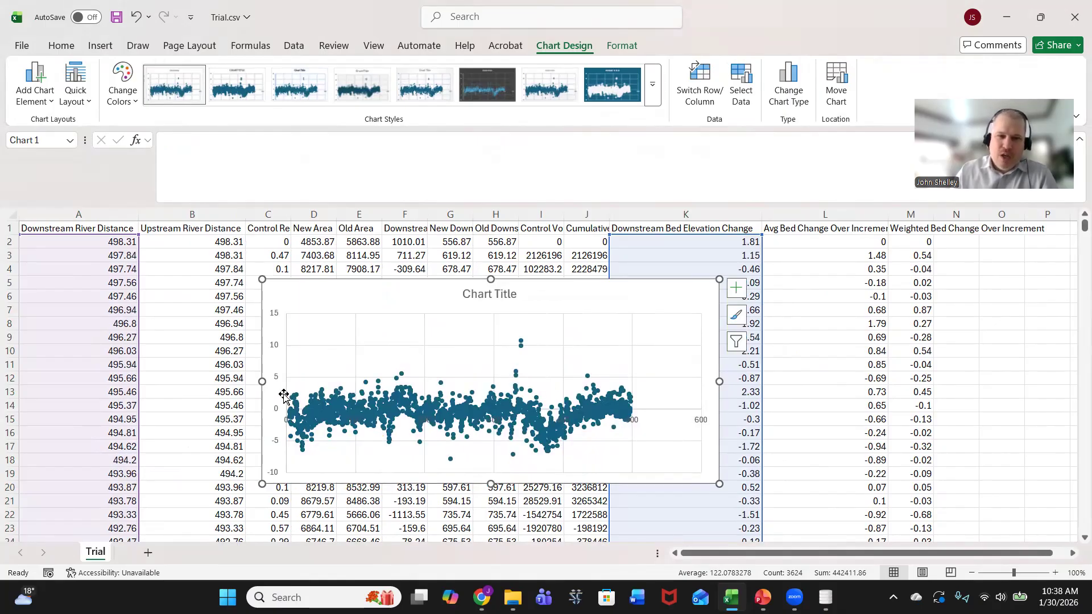
mouse_move(291, 397)
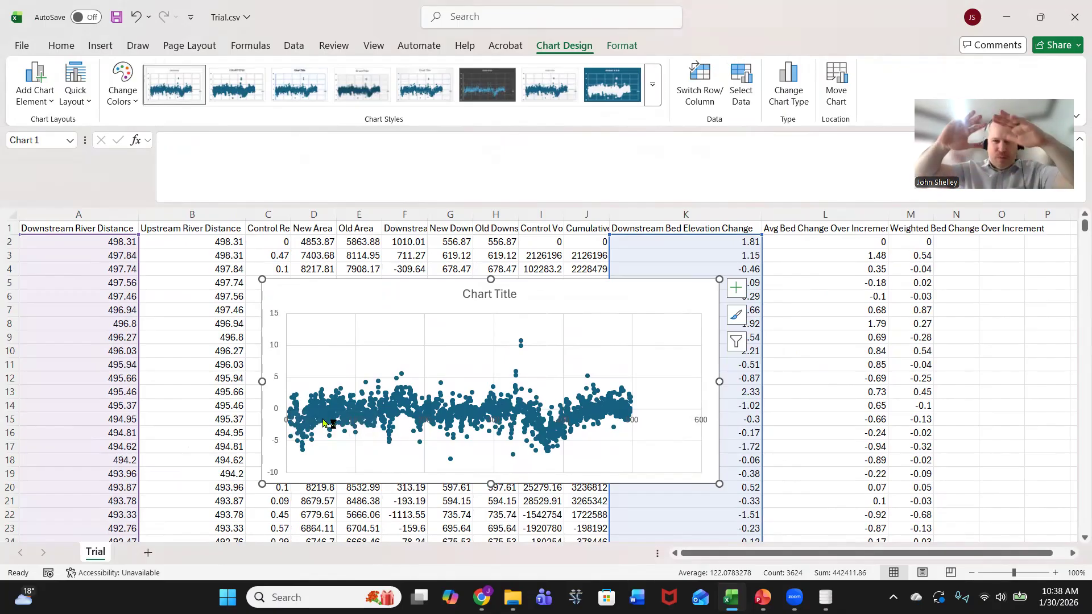
mouse_move(323, 423)
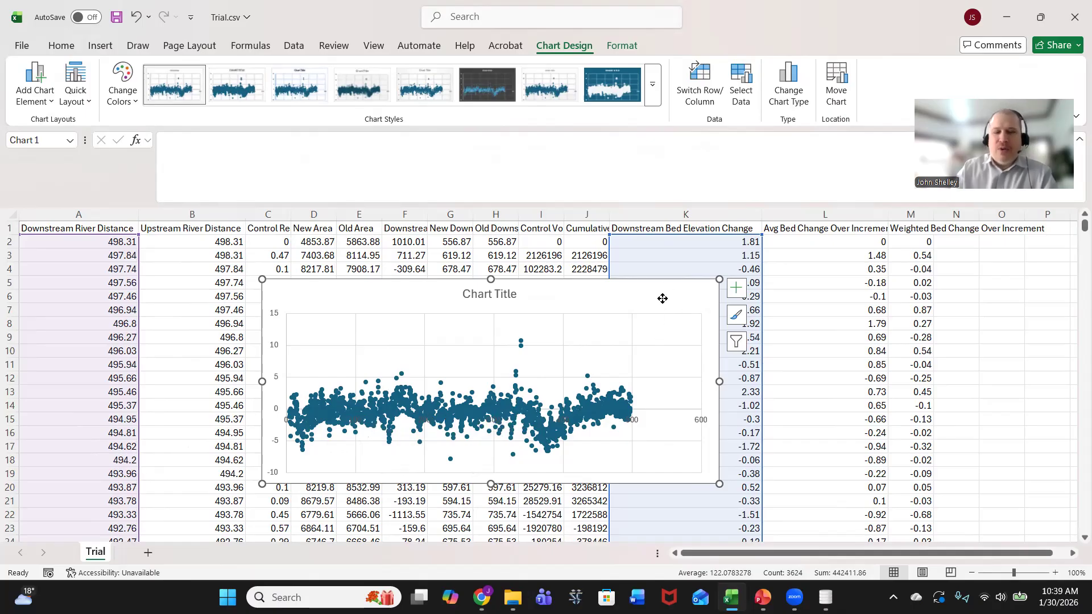
key("Delete")
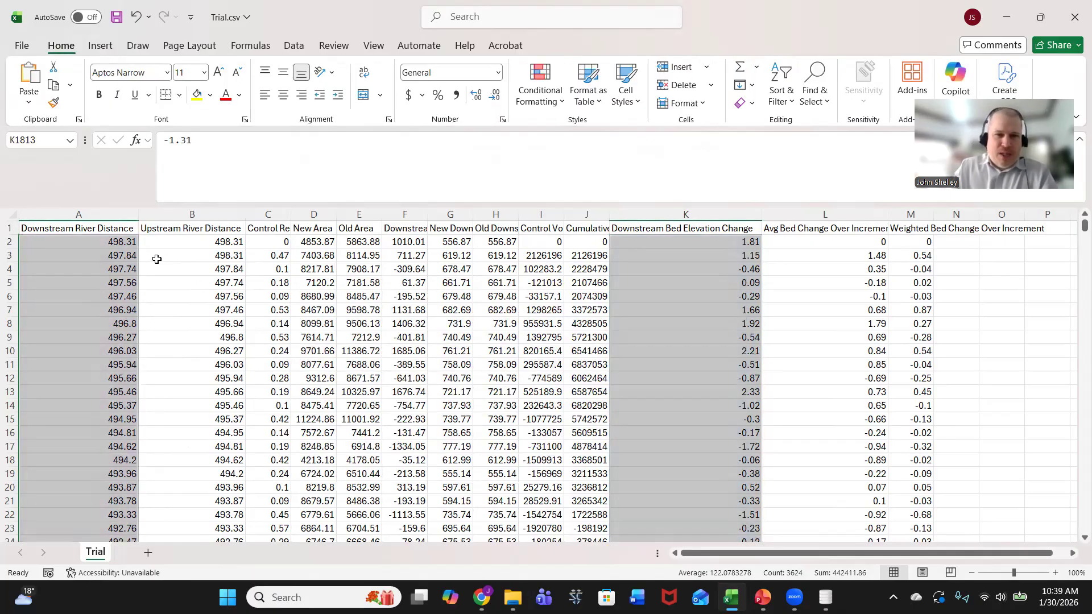
Widen column J so that the full Cumulative Volume Change heading and values fit
left_click(74, 245)
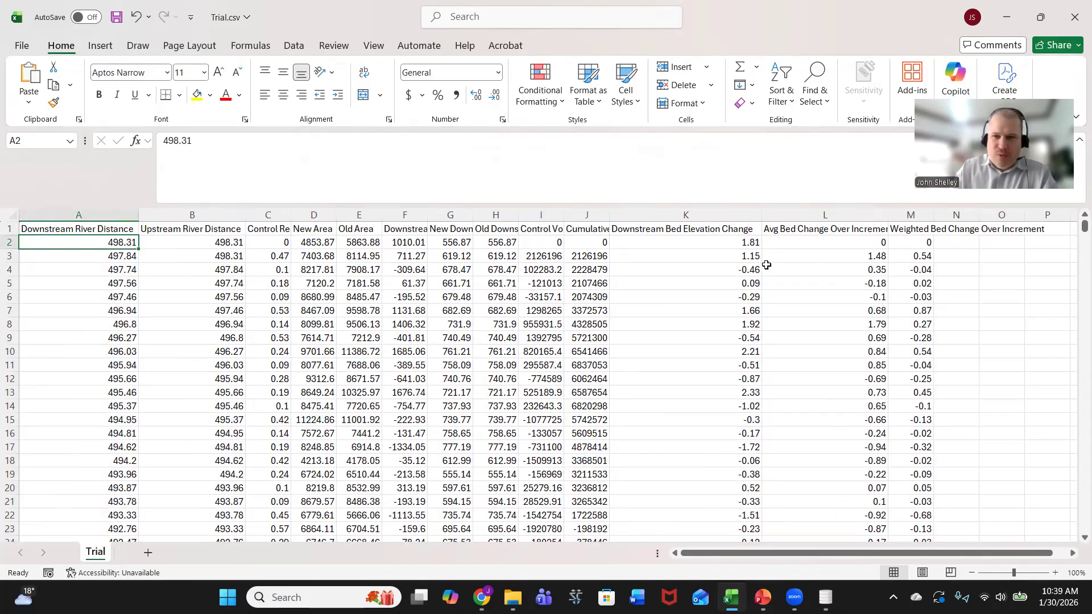
left_click(835, 270)
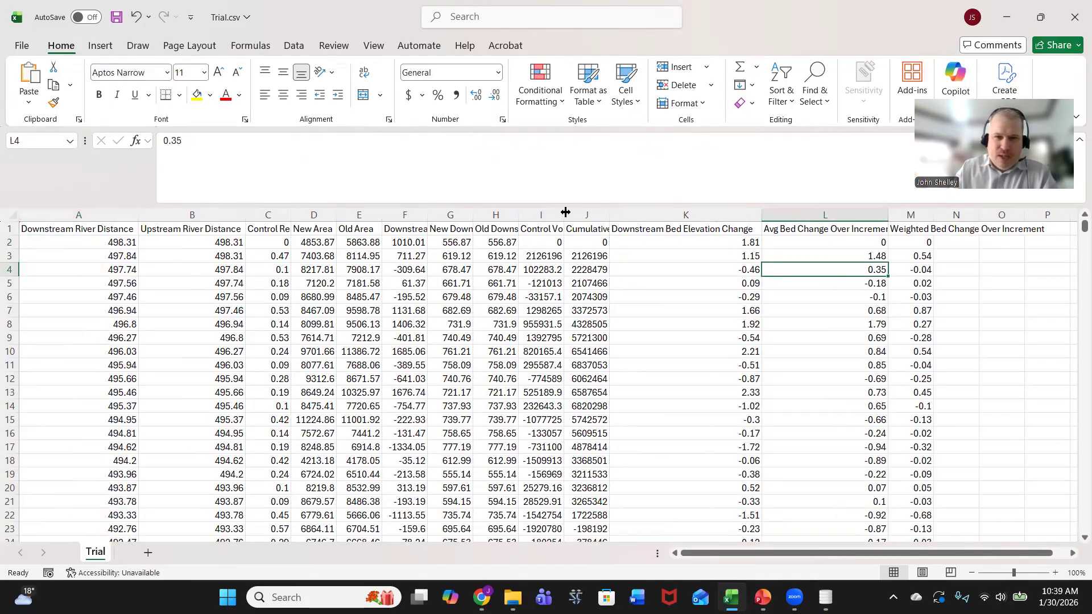
left_click_drag(609, 214, 684, 215)
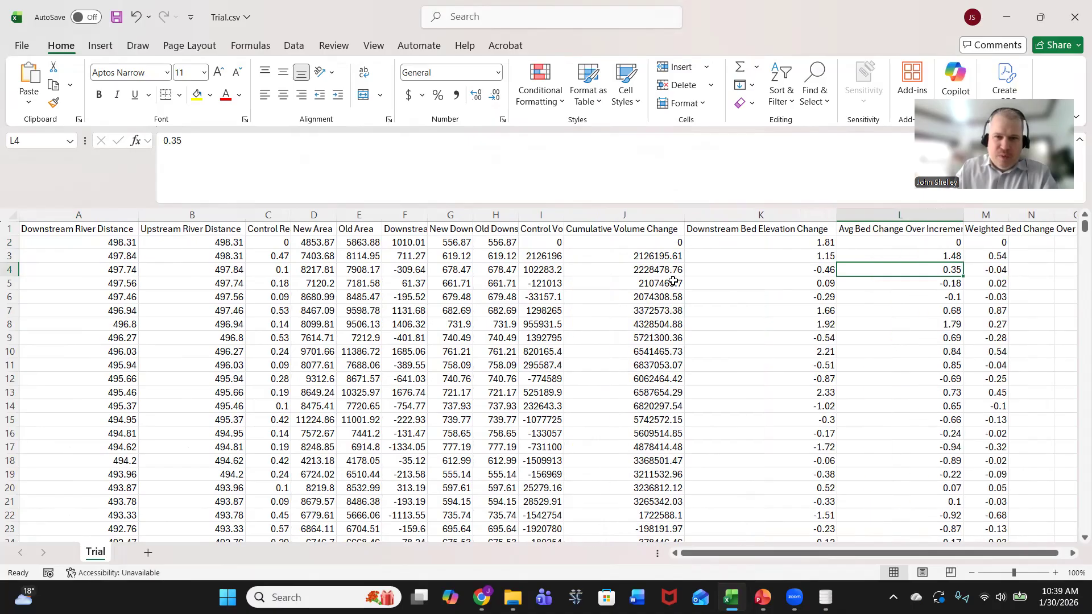
Insert a scatter chart plotting Cumulative Volume Change against Downstream River Distance for all data rows
left_click(110, 242)
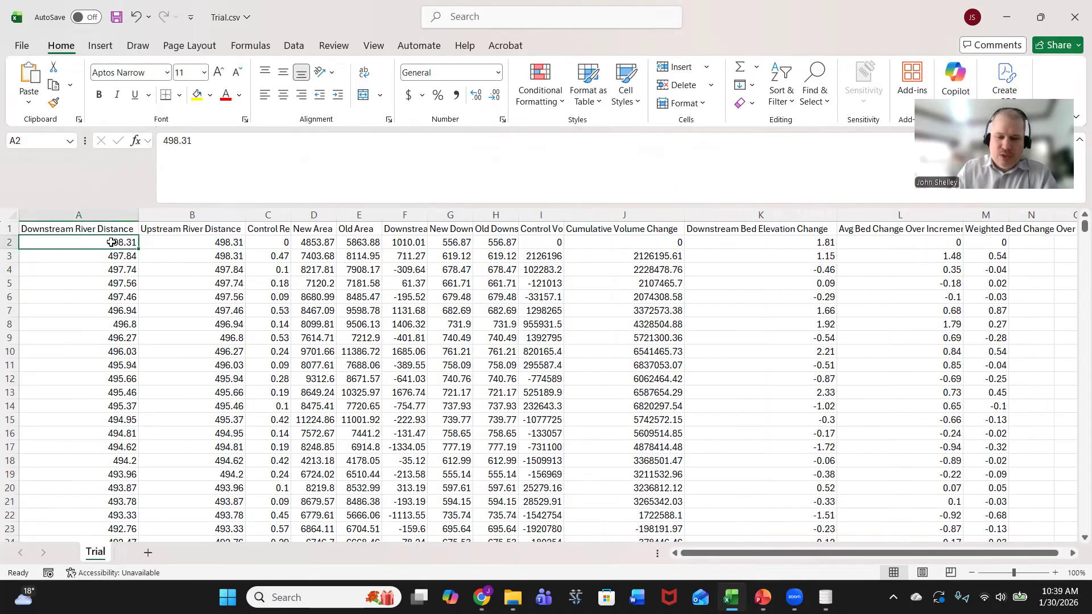
key("ctrl+shift+Down")
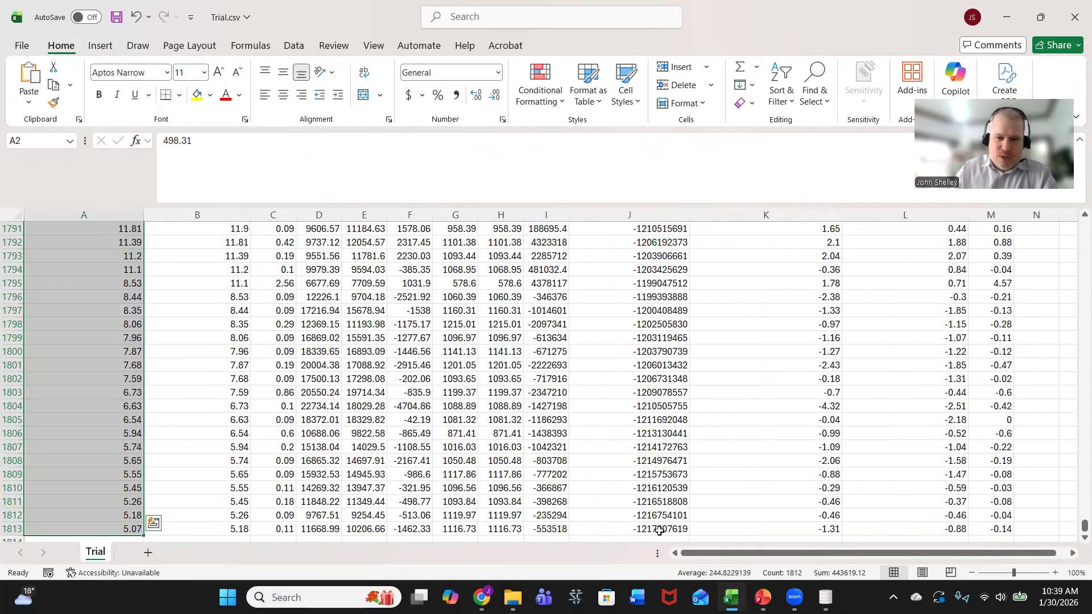
left_click(659, 530, "ctrl")
key("ctrl+shift+Up")
key("shift+Down")
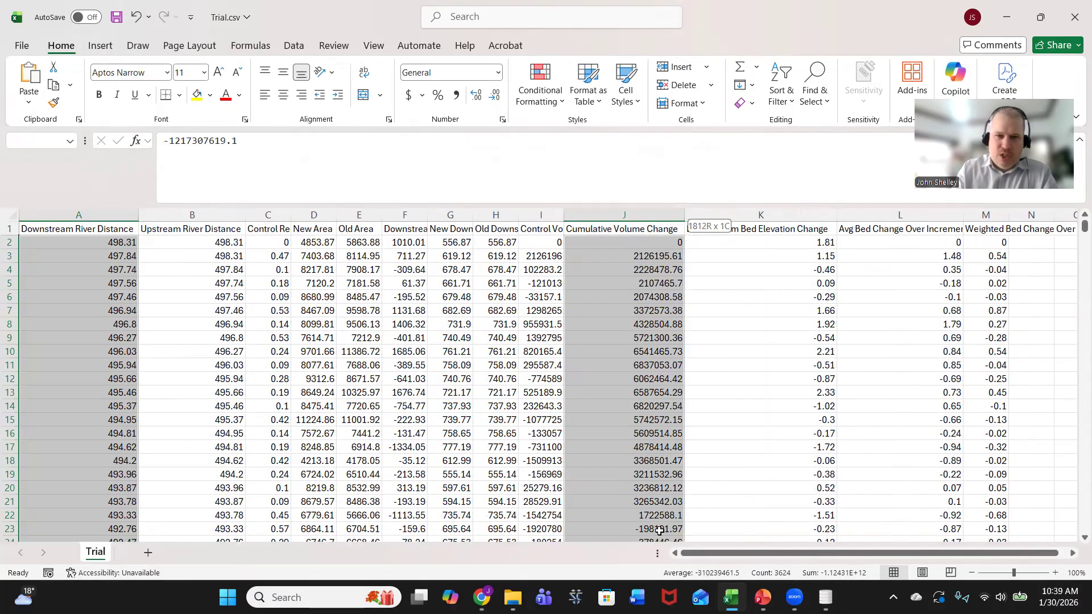
left_click(101, 45)
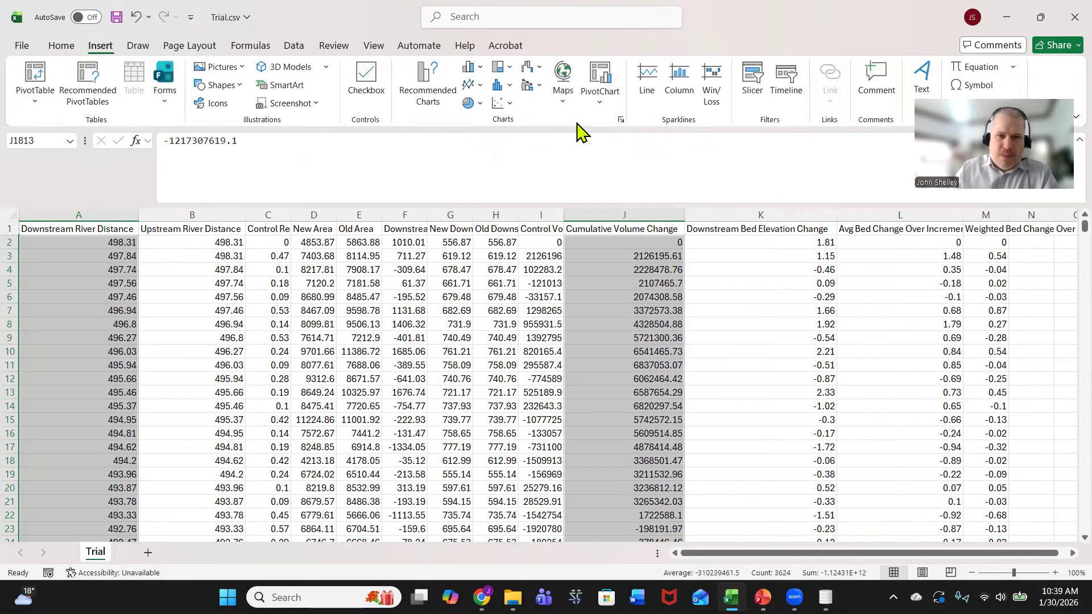
left_click(501, 103)
left_click(510, 155)
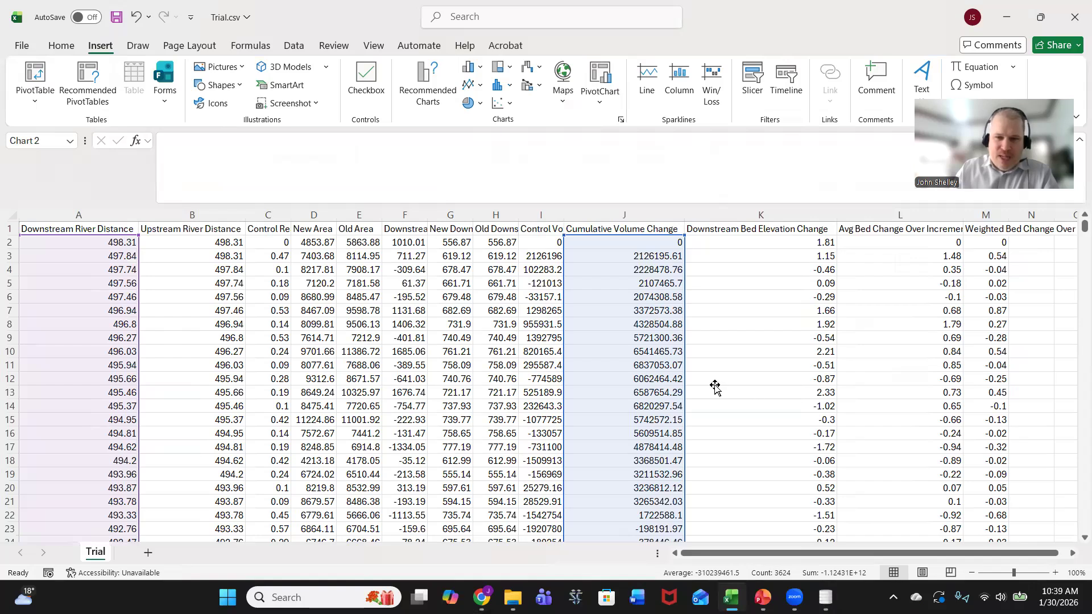
Enlarge the cumulative volume change chart and move it clear of the Cumulative Volume Change column, starting over column K
left_click_drag(722, 382, 807, 407)
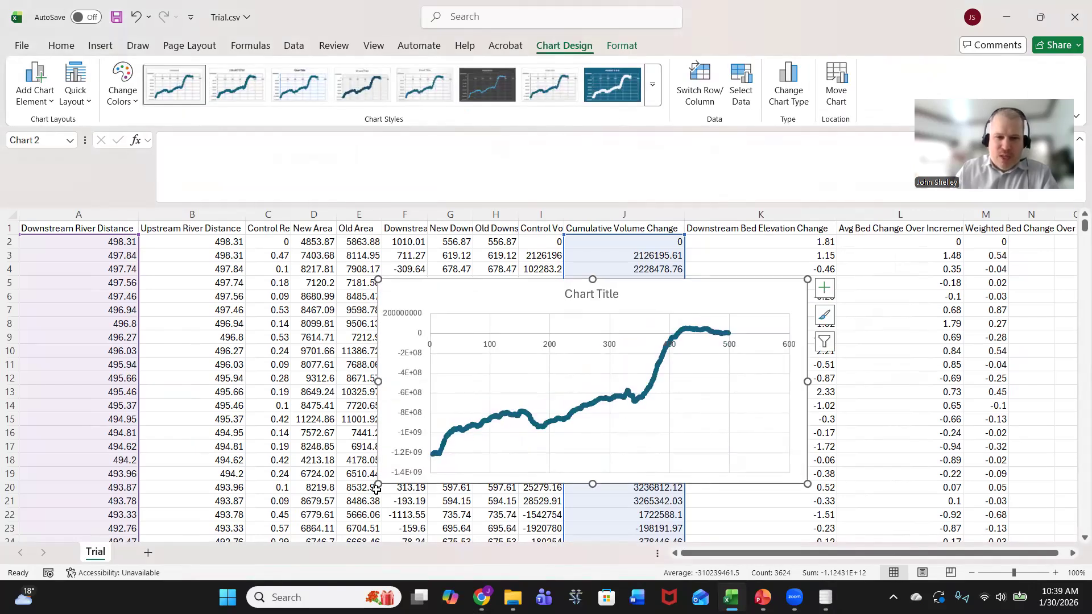
left_click_drag(377, 485, 308, 510)
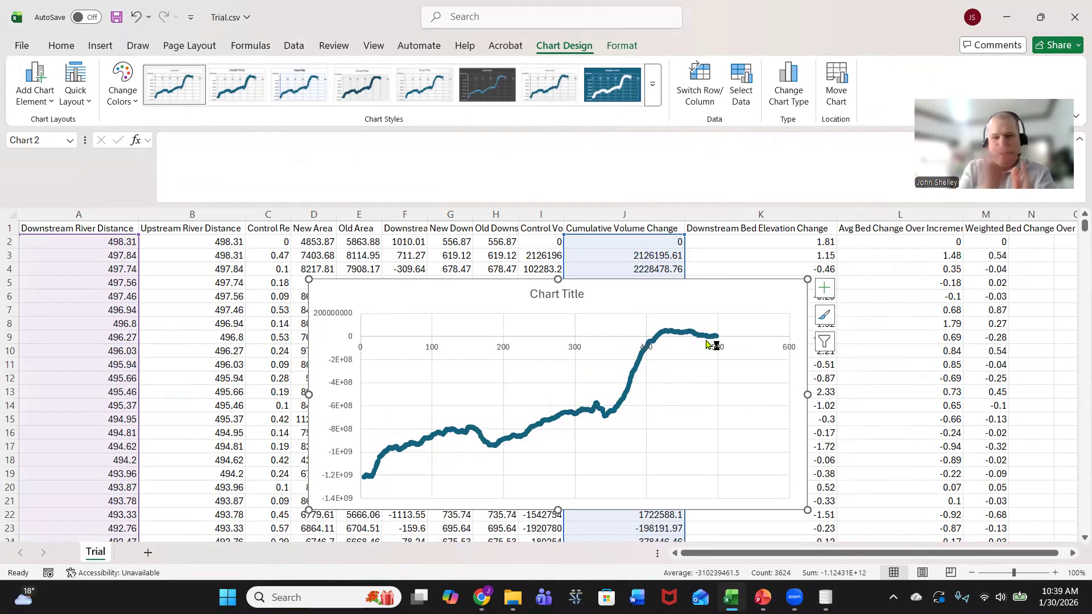
mouse_move(707, 342)
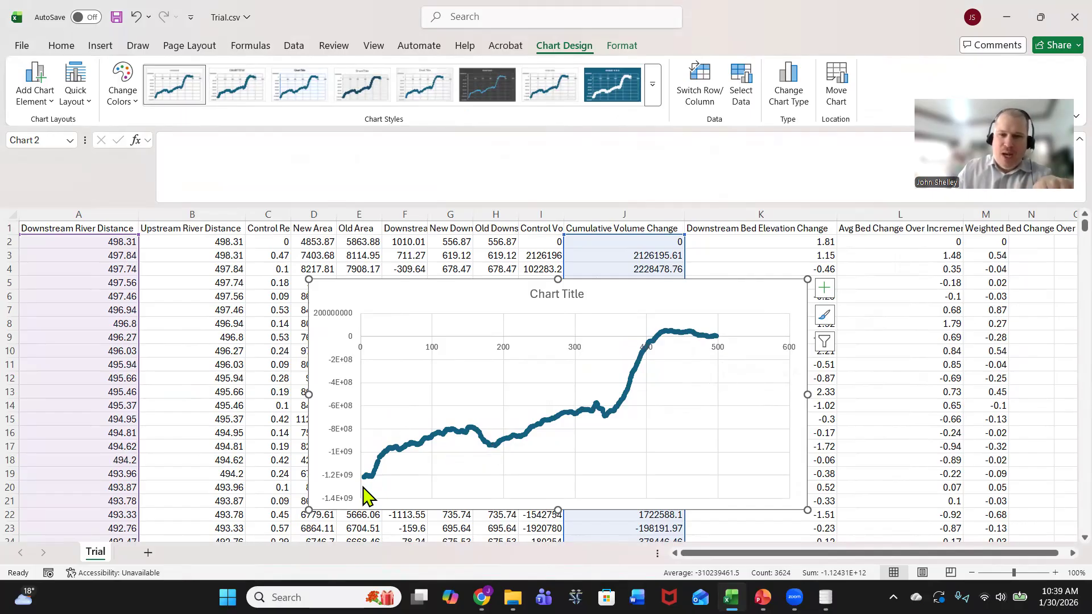
left_click_drag(501, 295, 1090, 287)
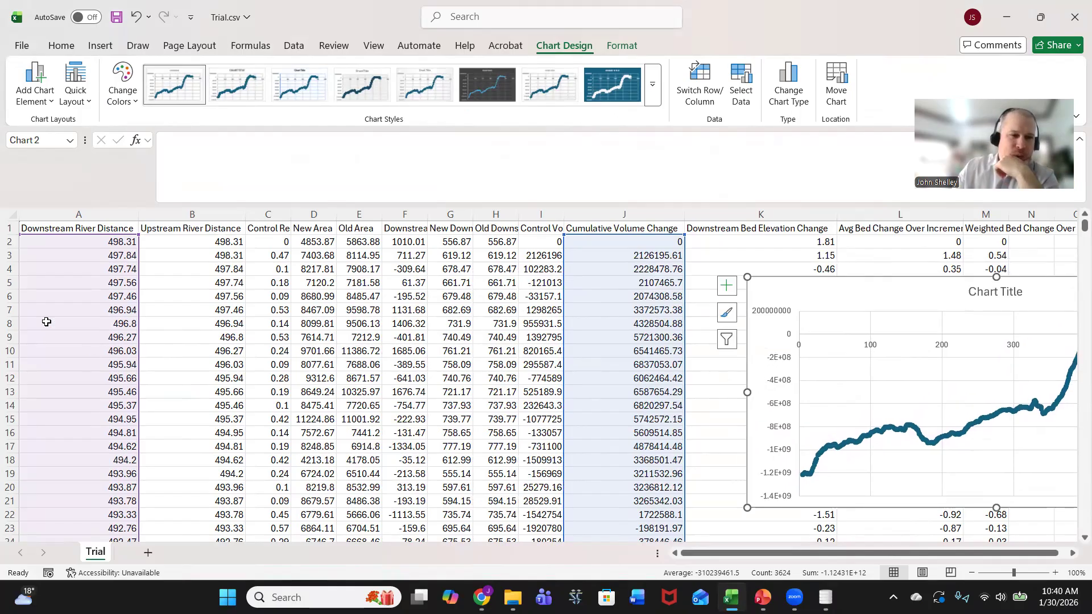
Fill the Downstream River Distance cells for 496.8 and 487.17 with yellow
left_click(84, 323)
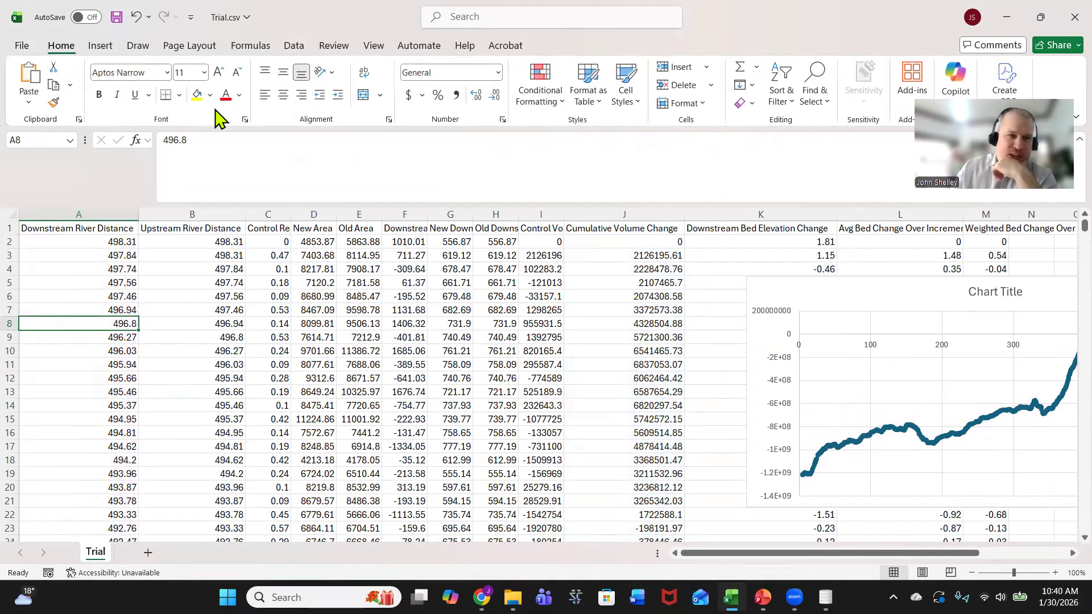
left_click(197, 95)
scroll(80, 417, "down", 8)
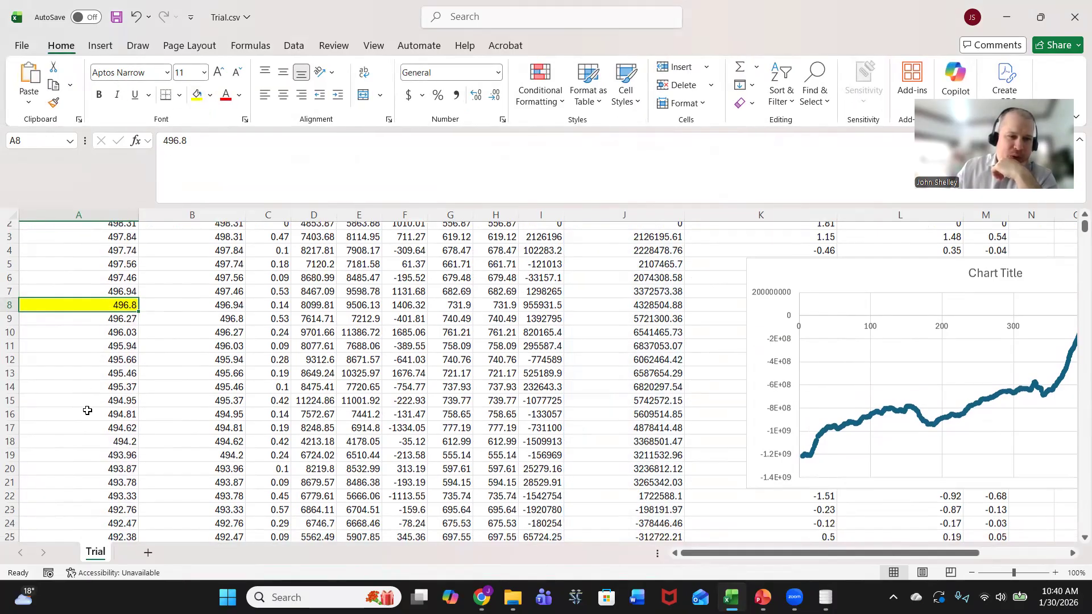
left_click(95, 466)
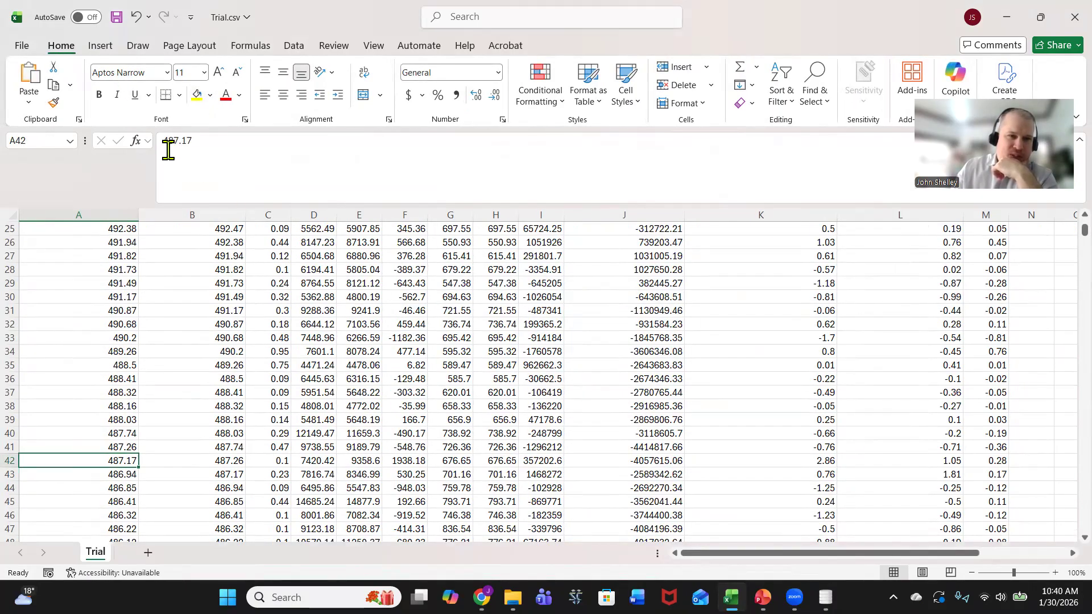
left_click(197, 95)
Extend the yellow fill across the entire rows 42 and 8 for river distances 487.17 and 496.8
left_click(11, 461)
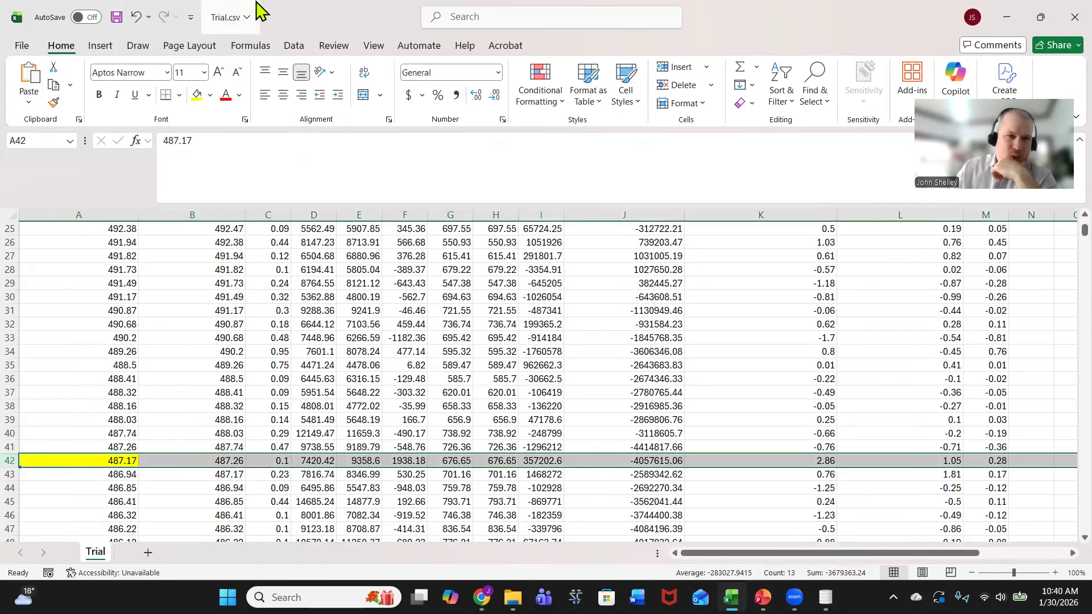
left_click(198, 95)
scroll(64, 336, "up", 1)
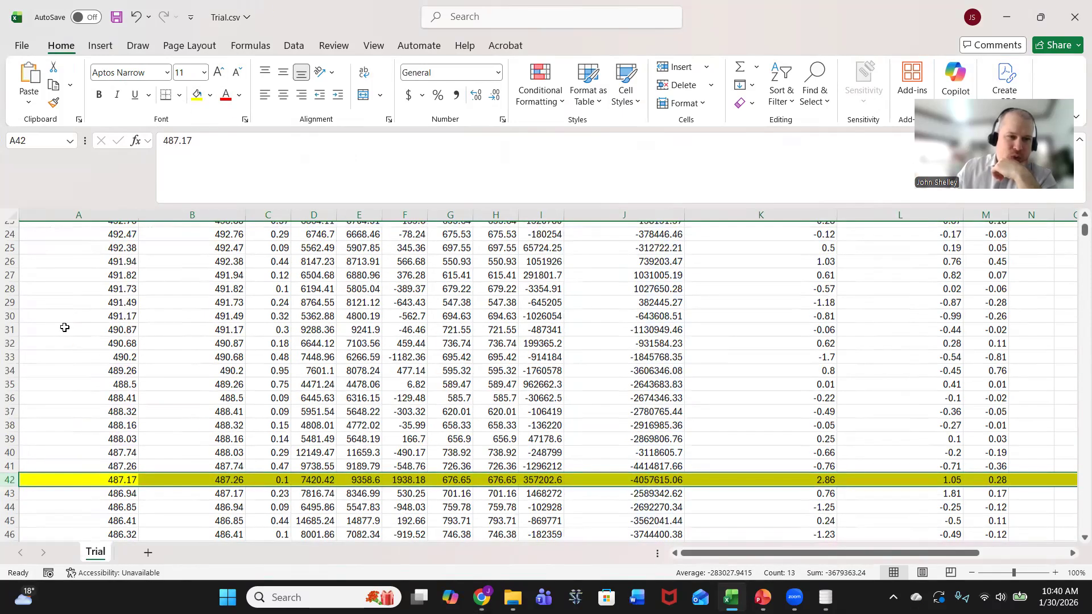
scroll(10, 322, "up", 8)
left_click(10, 323)
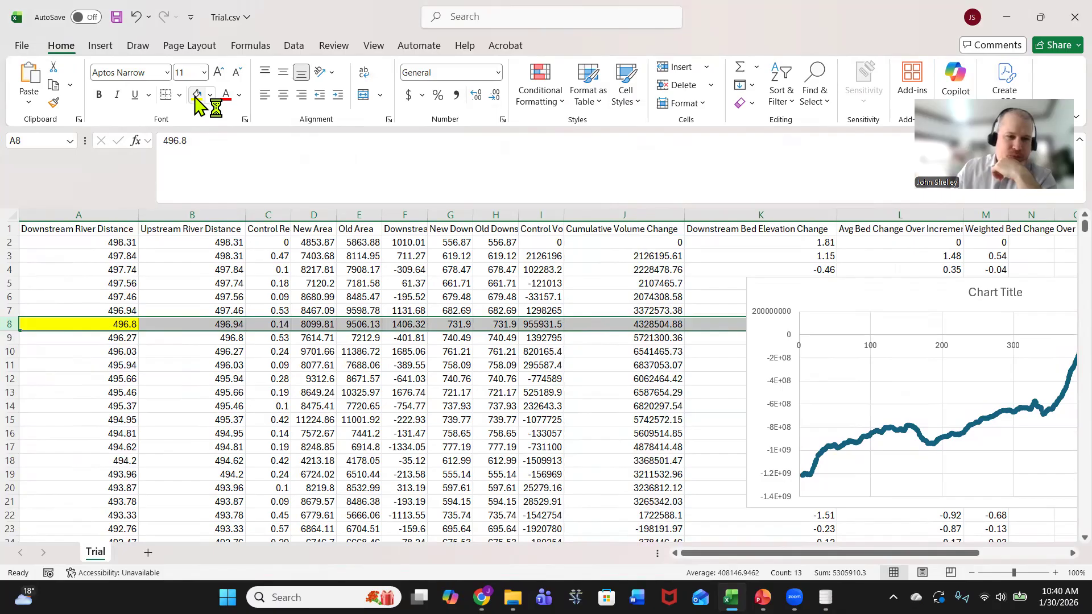
left_click(197, 95)
Insert a blank column immediately after the Cumulative Volume Change column
scroll(726, 472, "down", 4)
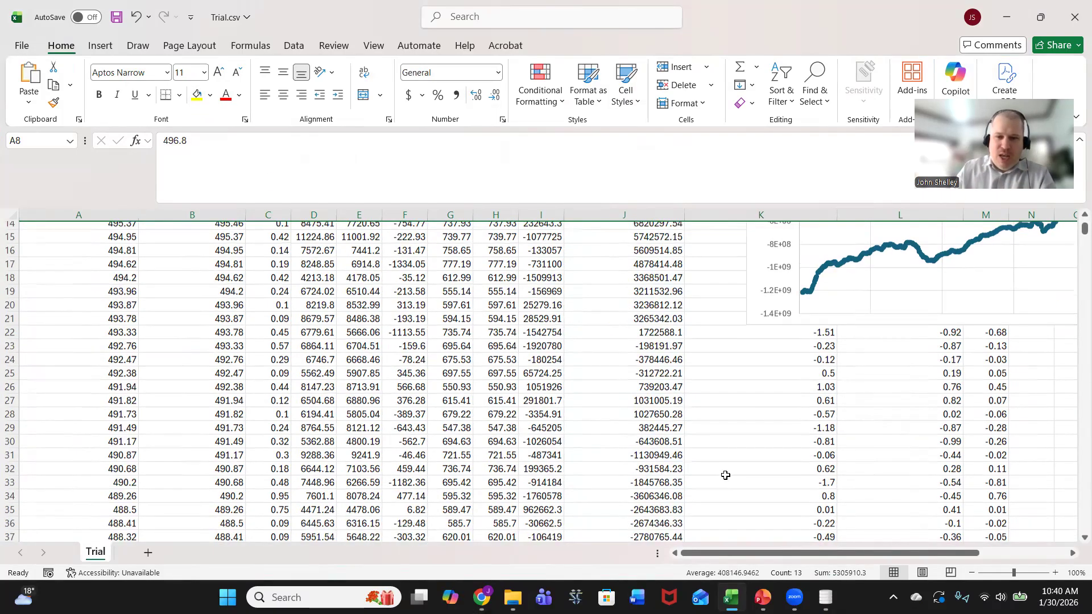
scroll(639, 516, "down", 2)
left_click(683, 512)
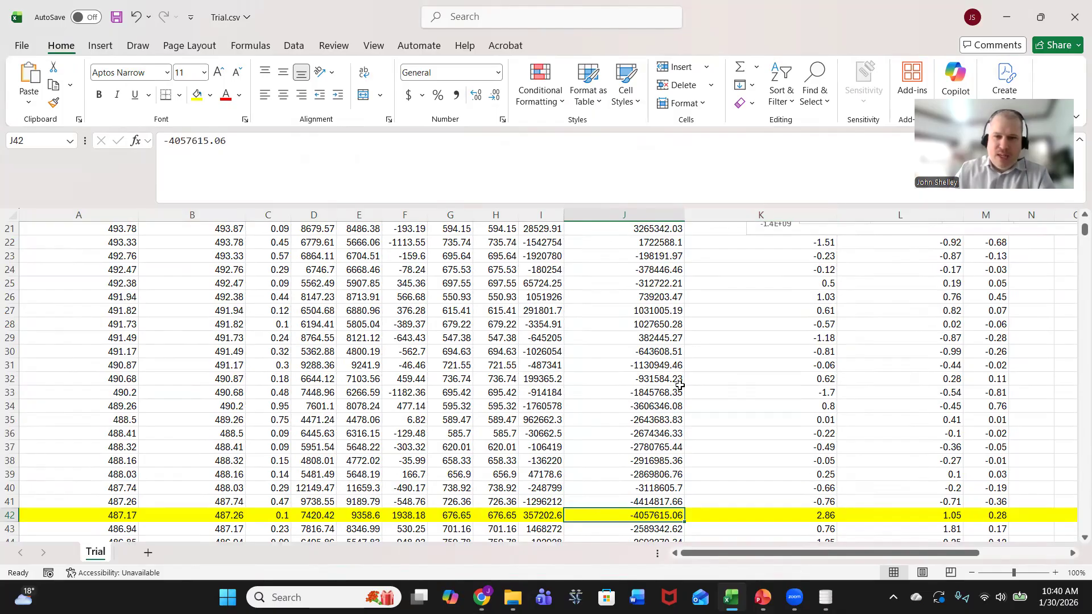
scroll(680, 385, "up", 2)
left_click(700, 218)
right_click(701, 219)
left_click(754, 390)
Enter the formula =J42-J8 in cell K30 to subtract the cumulative volume changes of the two highlighted rows
left_click(755, 417)
scroll(755, 417, "down", 3)
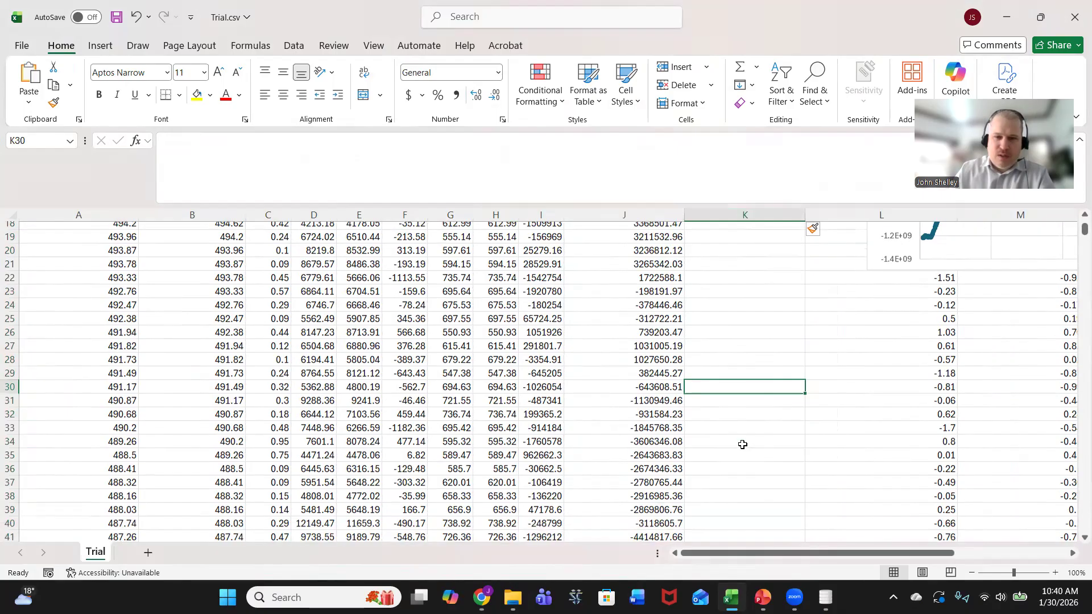
type("=")
left_click(660, 466)
type("-")
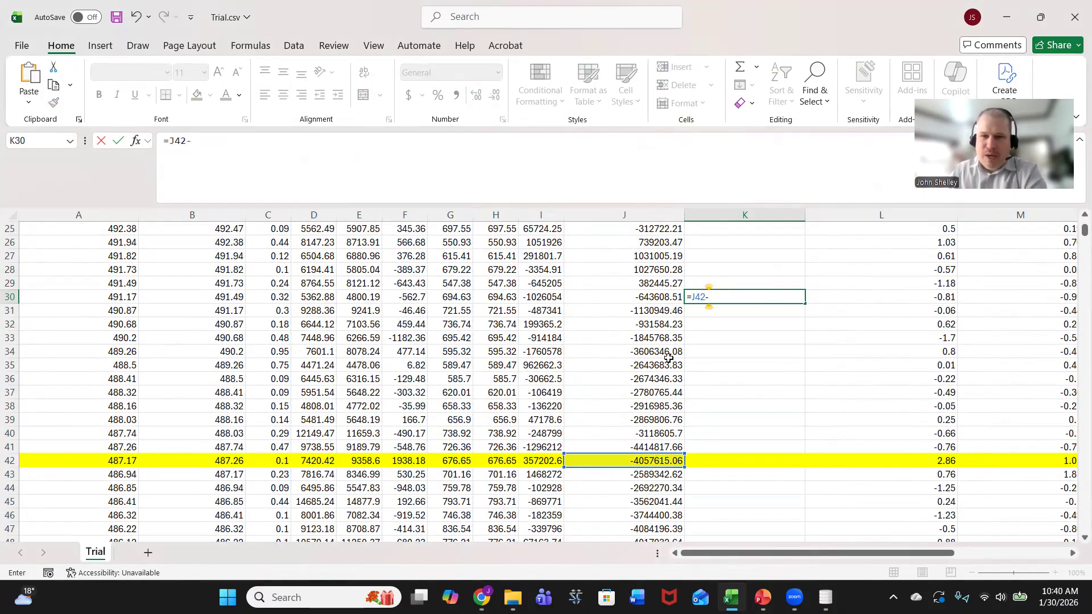
scroll(660, 358, "up", 8)
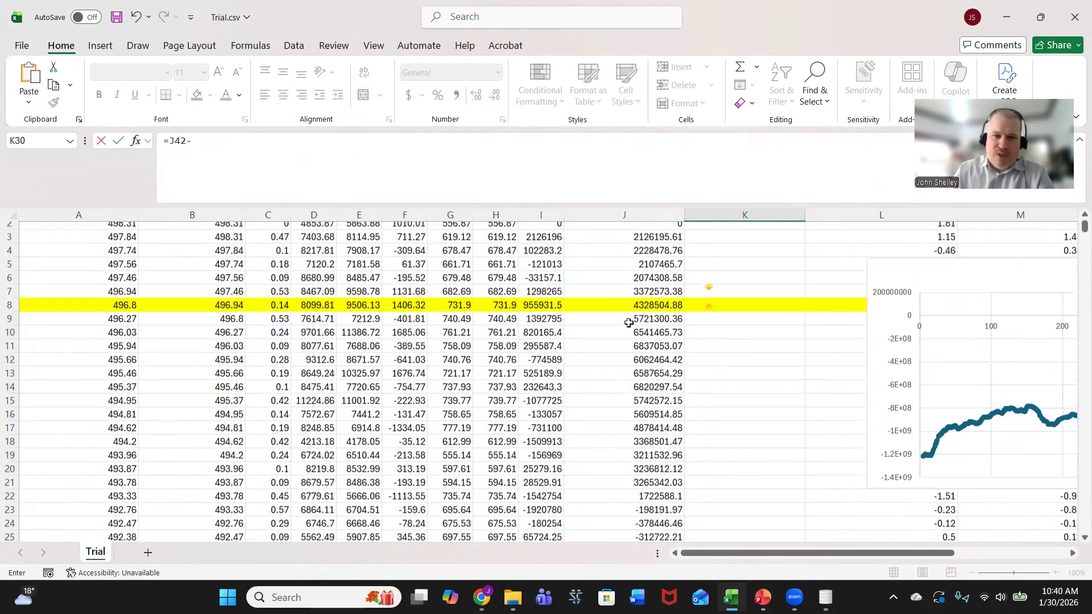
left_click(628, 323)
key("Return")
Format the volume difference in K30 with thousands separators and no decimal places
left_click(750, 459)
left_click(456, 95)
left_click(495, 96)
left_click(495, 95)
left_click(767, 476)
left_click(741, 463)
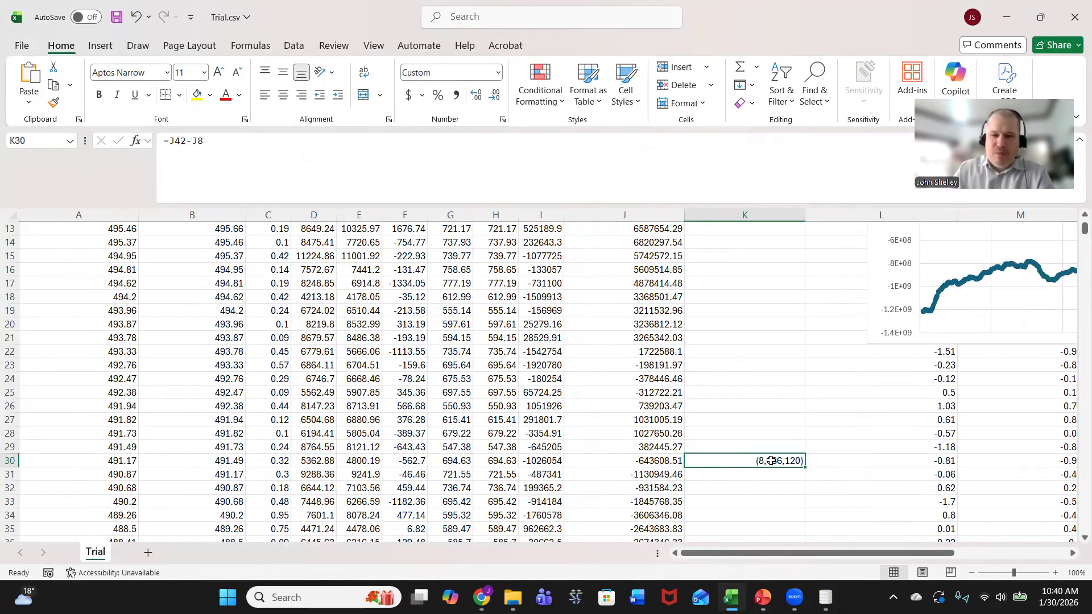
Examine the K30 formula's references in the highlighted rows 42 and 8, and look over the surrounding river distance data
double_click(719, 462)
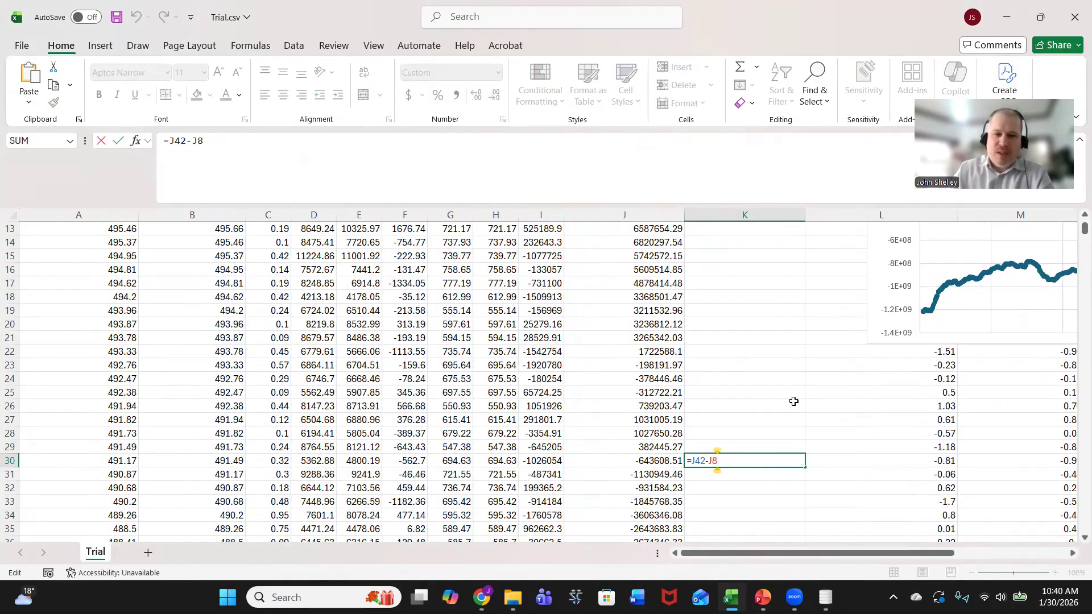
left_click(736, 417)
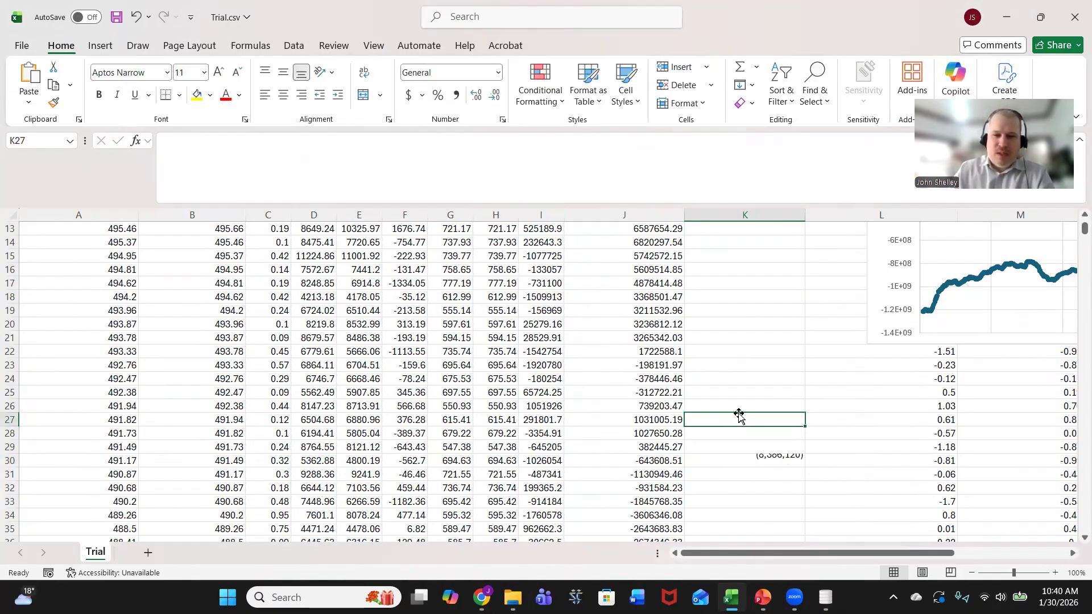
left_click(765, 462)
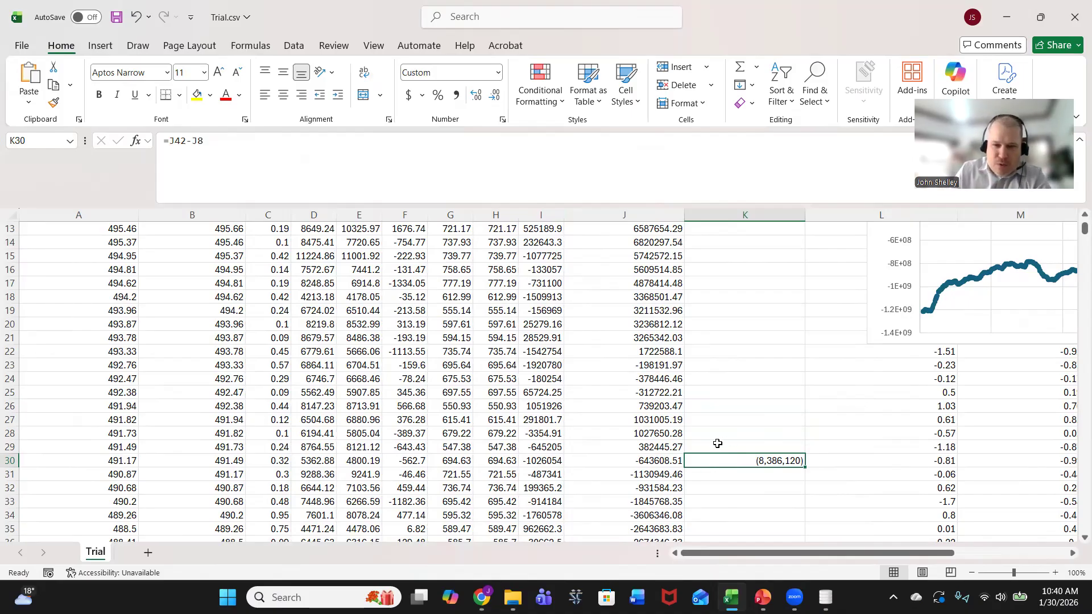
double_click(746, 462)
scroll(745, 467, "down", 3)
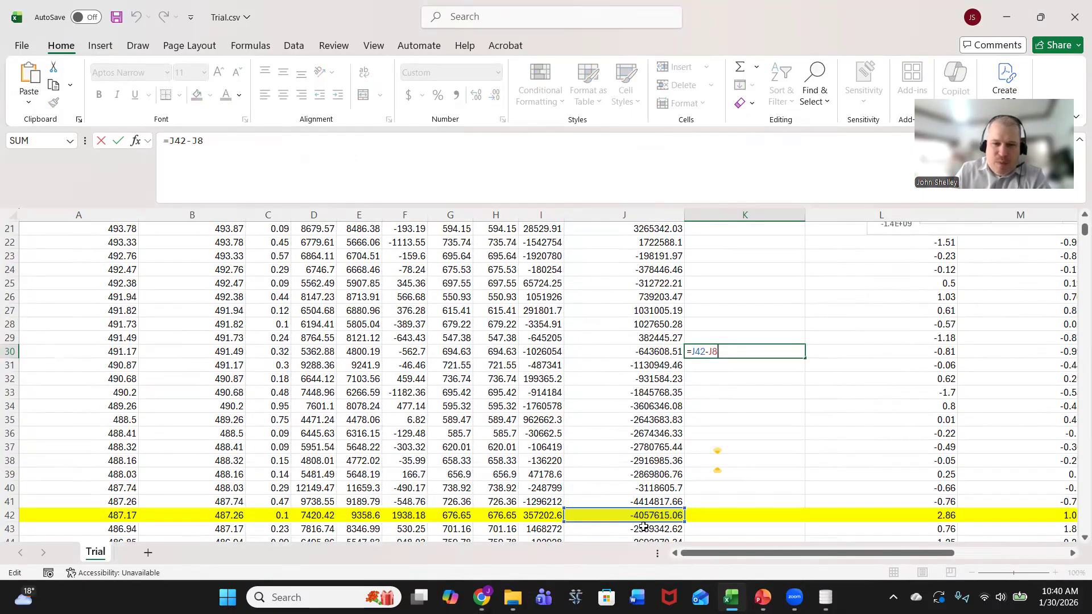
scroll(644, 525, "up", 5)
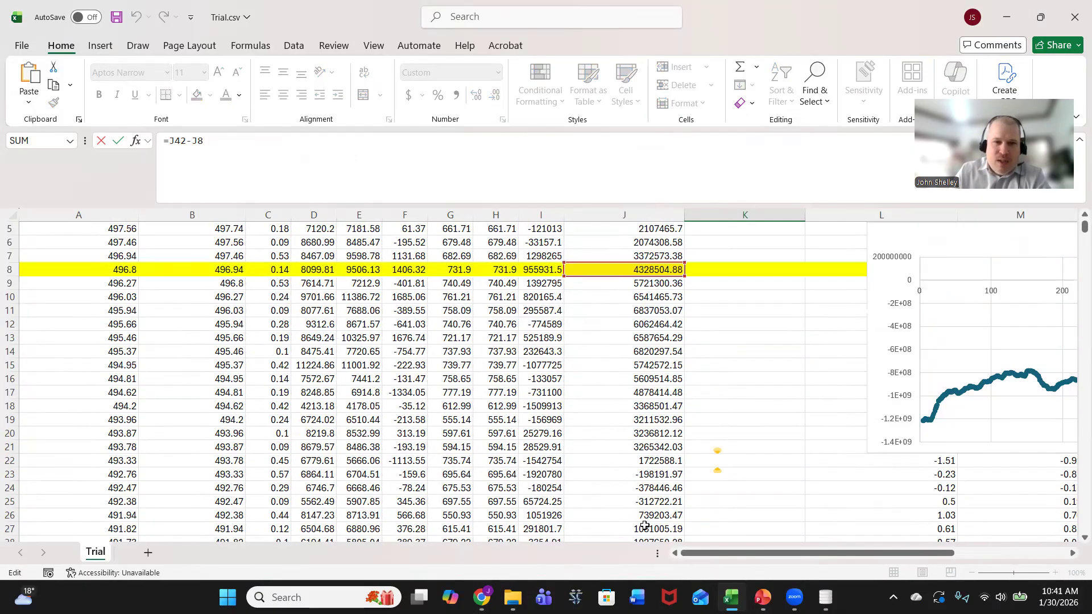
scroll(80, 459, "down", 7)
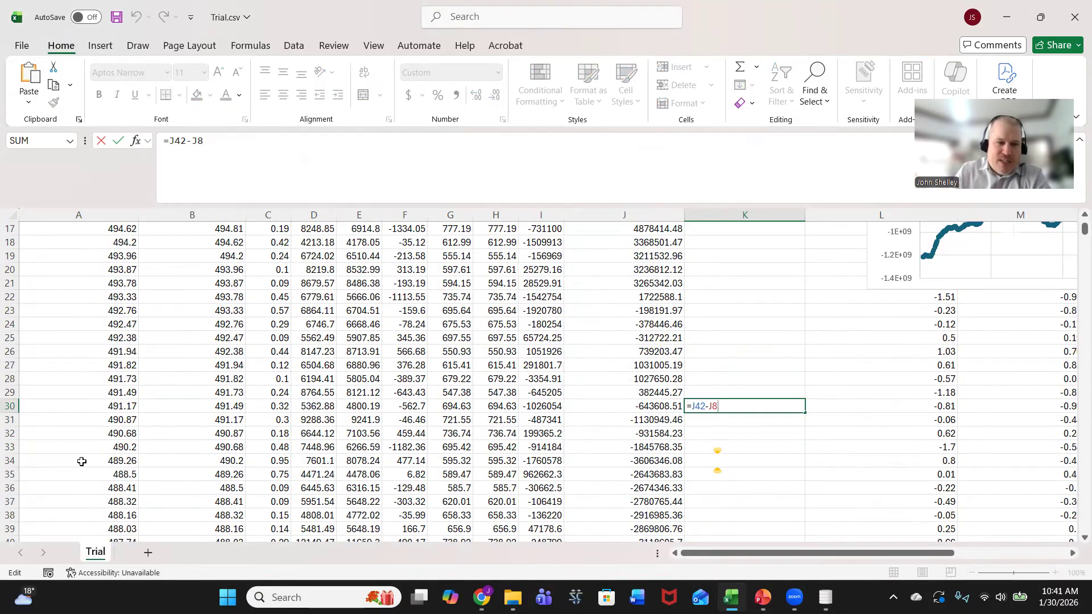
key("ctrl+Return")
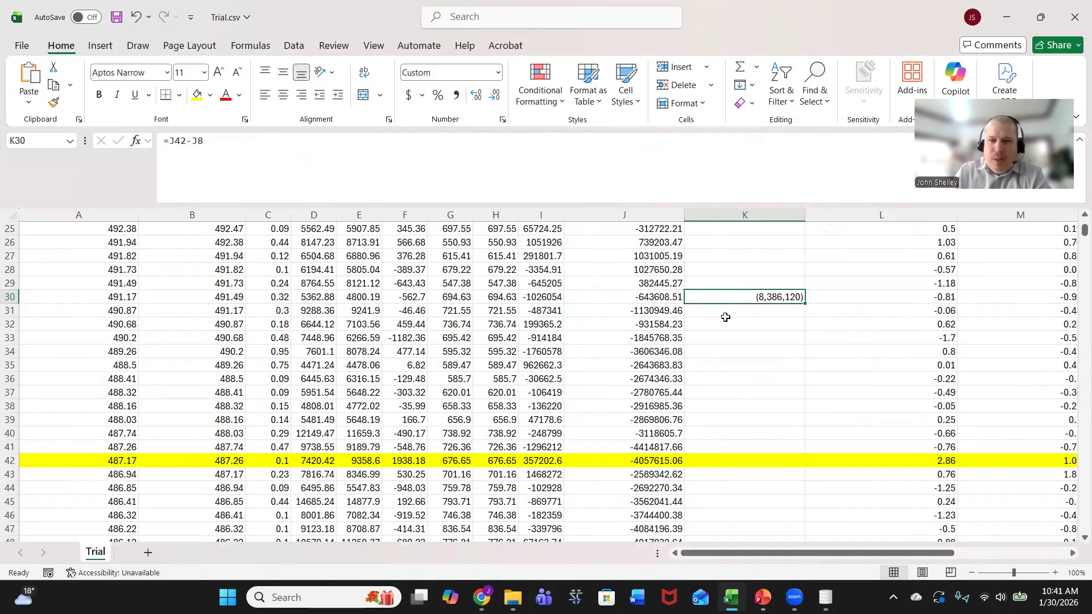
scroll(743, 346, "up", 5)
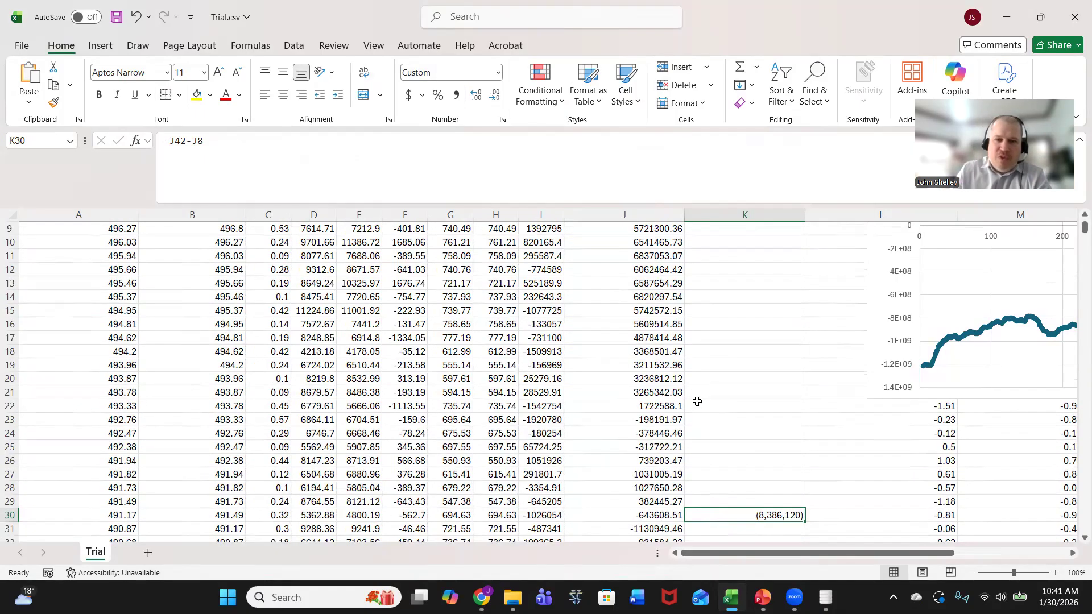
scroll(277, 391, "down", 15)
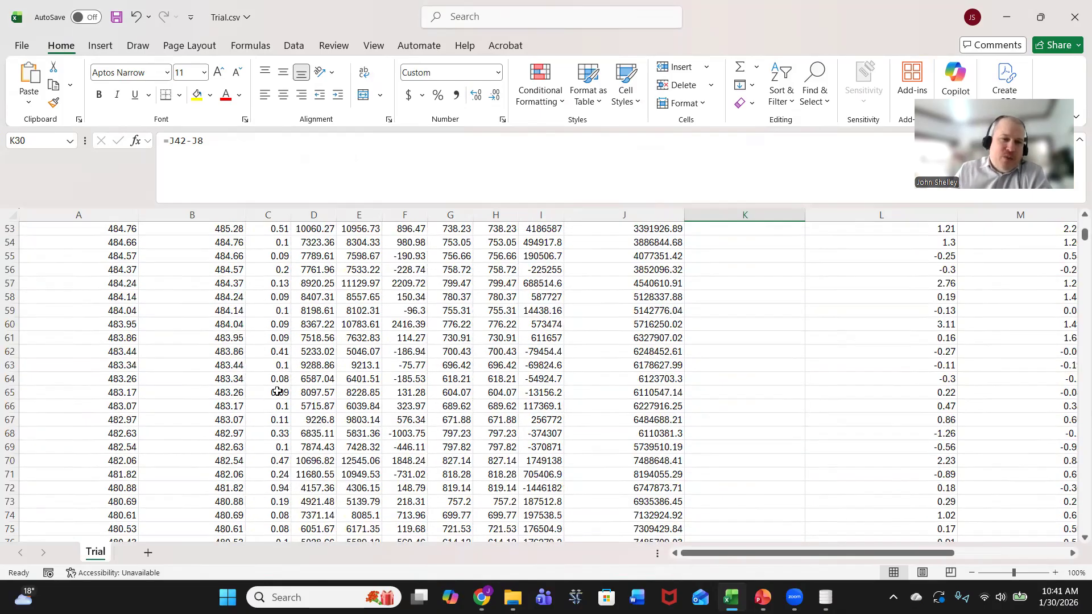
scroll(282, 385, "up", 17)
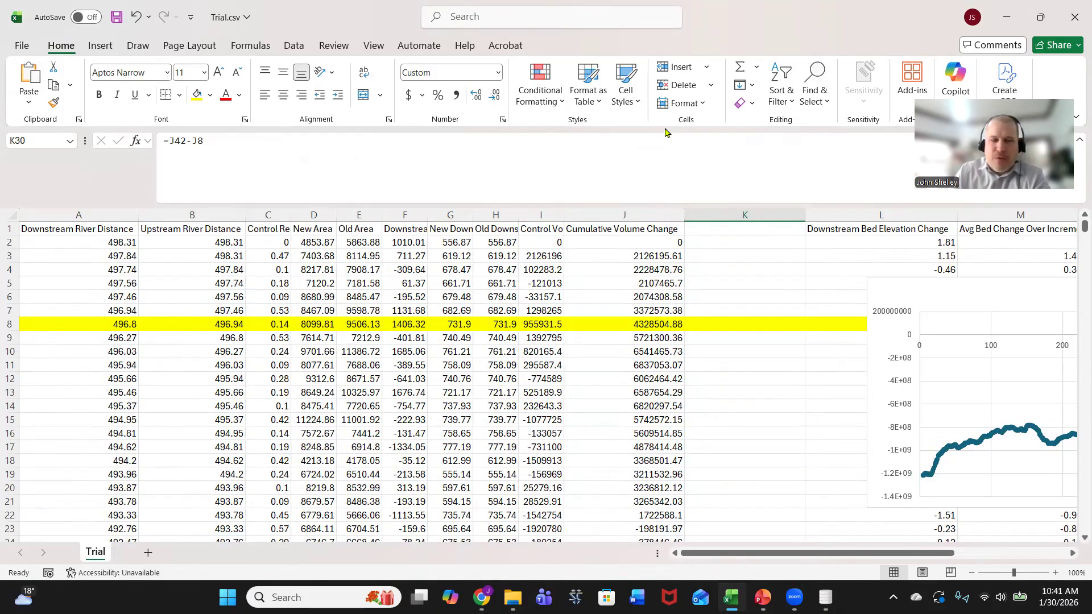
Switch to Cross Section Viewer and try the Reference Plane vertical filtering before restoring the max cross section elevation option
mouse_move(825, 597)
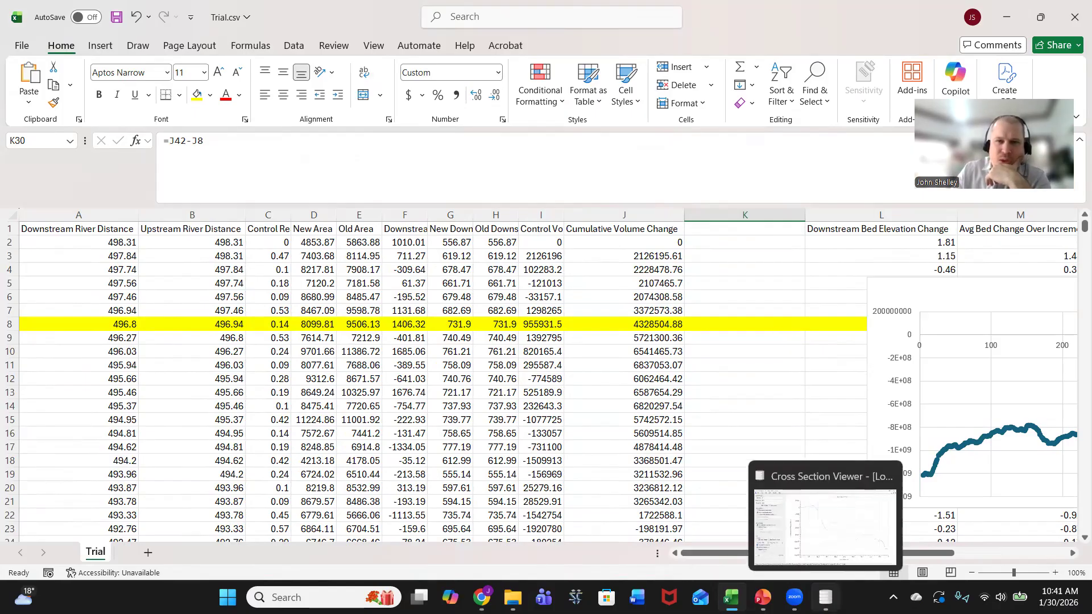
left_click(824, 526)
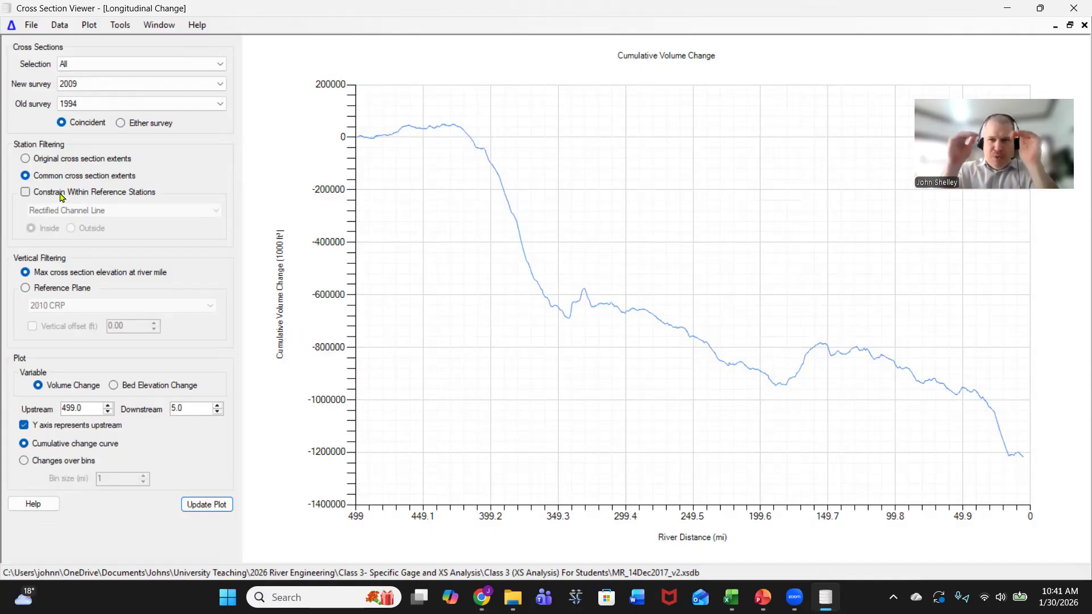
left_click(52, 290)
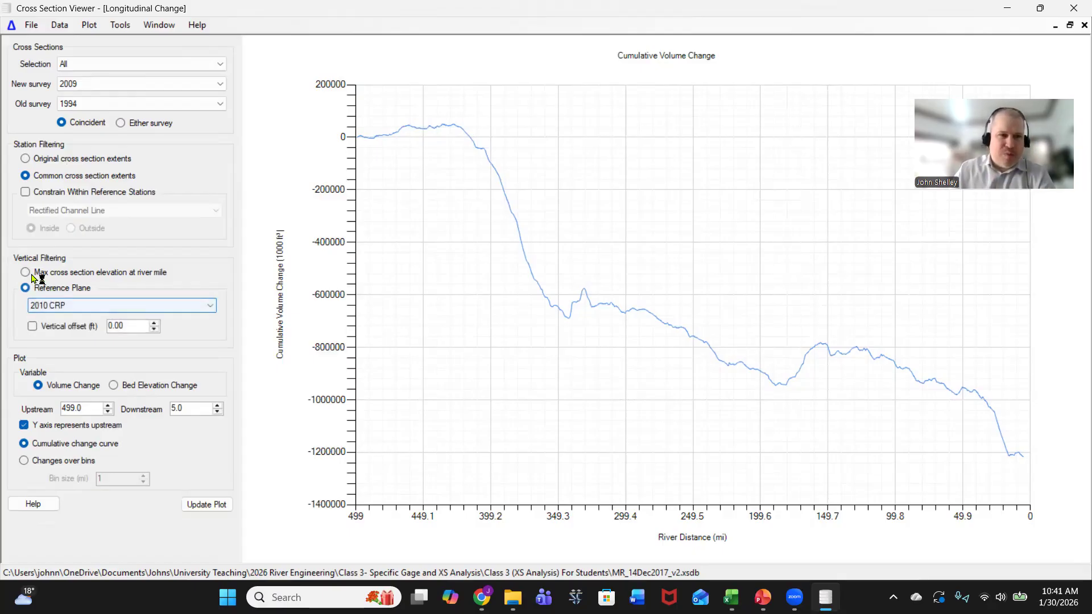
left_click(33, 274)
Close the Longitudinal Change window and open the Compare Cross Section Areas tool
left_click(1084, 25)
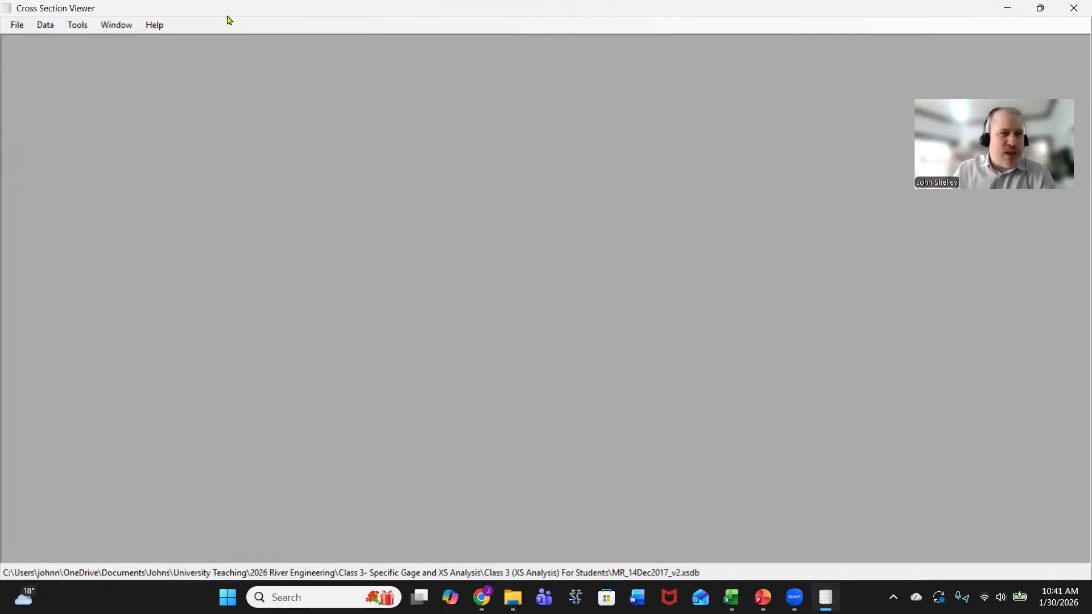
left_click(78, 29)
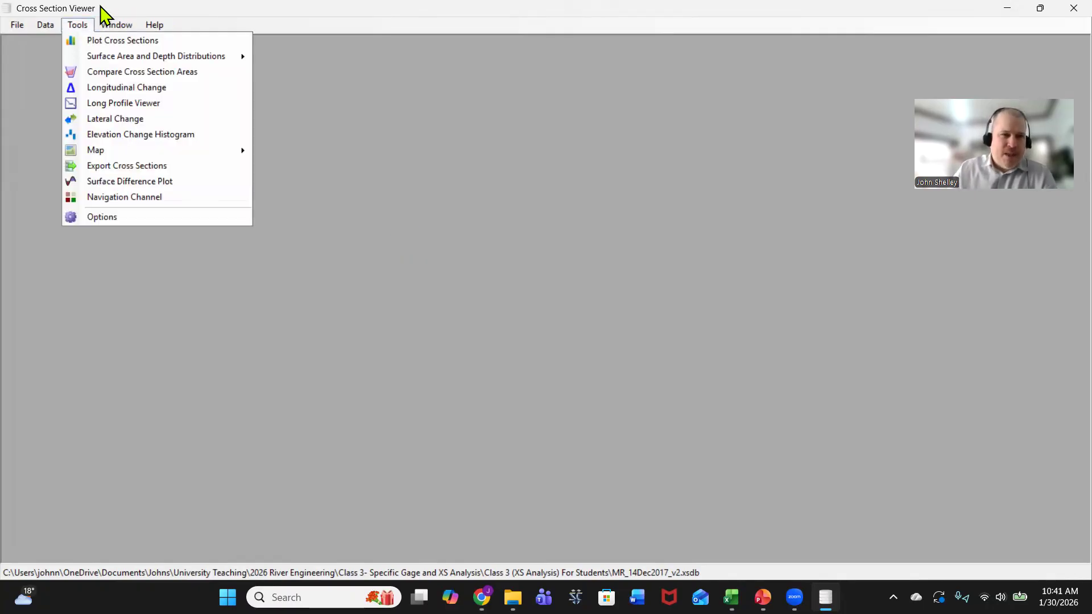
left_click(102, 72)
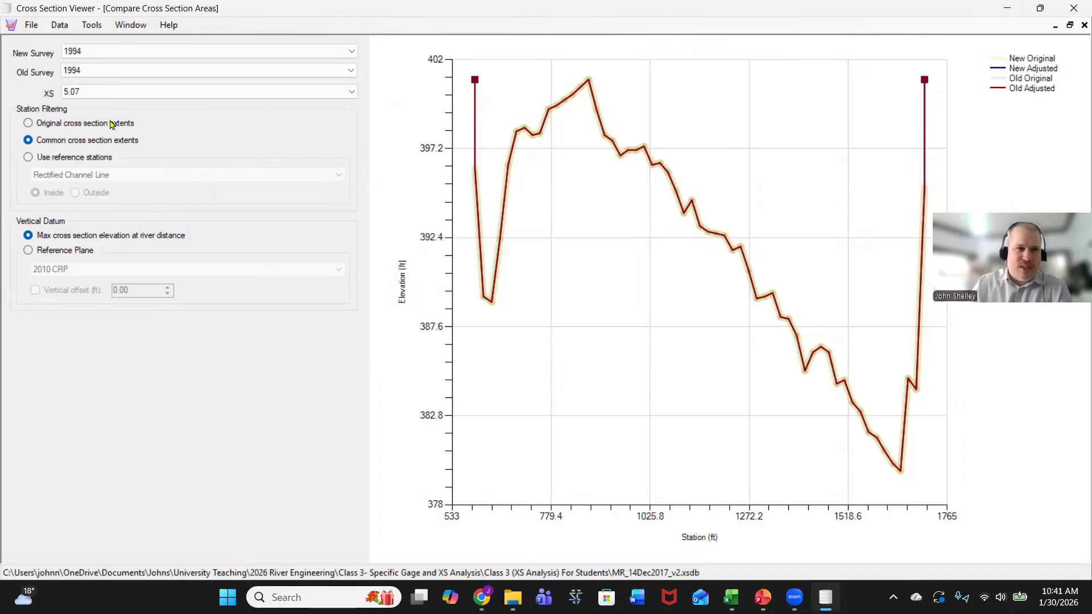
Display cross section 15.47 in the area comparison plot
left_click(93, 96)
scroll(102, 335, "down", 2)
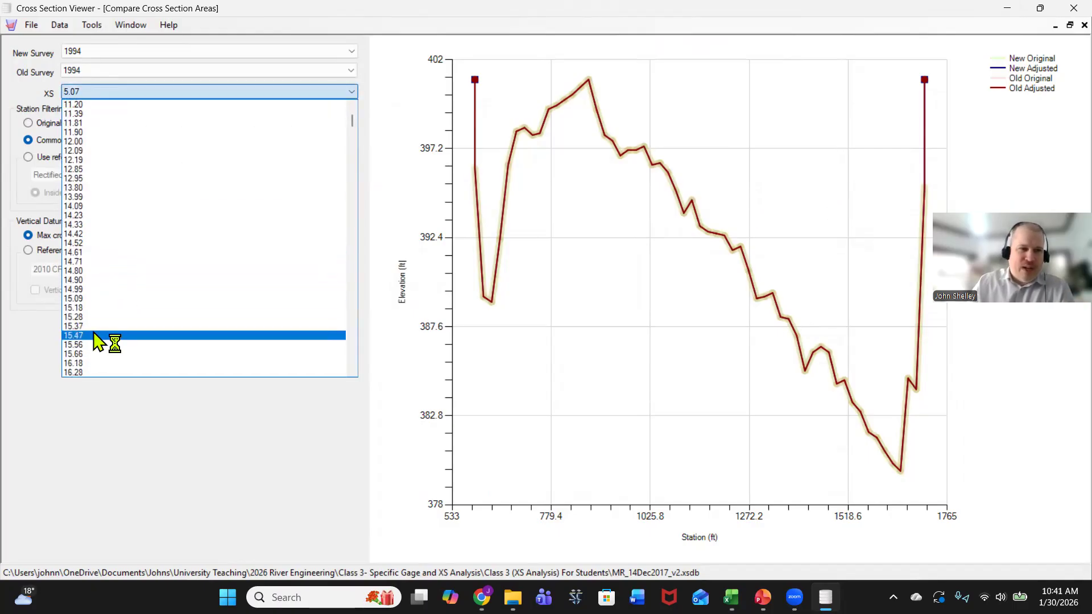
left_click(93, 339)
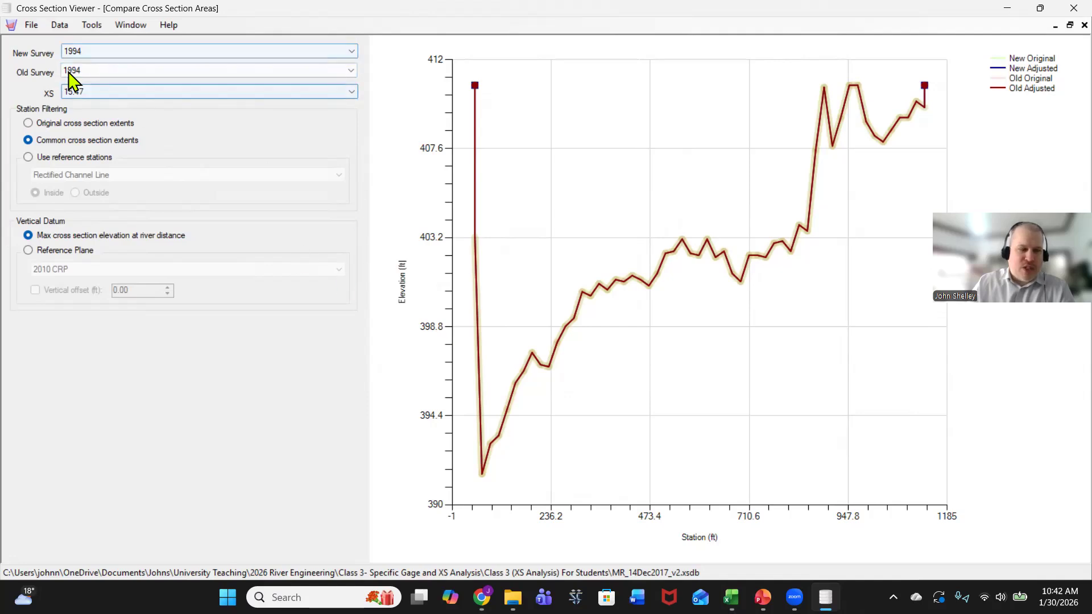
Set the new survey to 2009 against the old 1994 survey and plot cross section 23.42
left_click(113, 52)
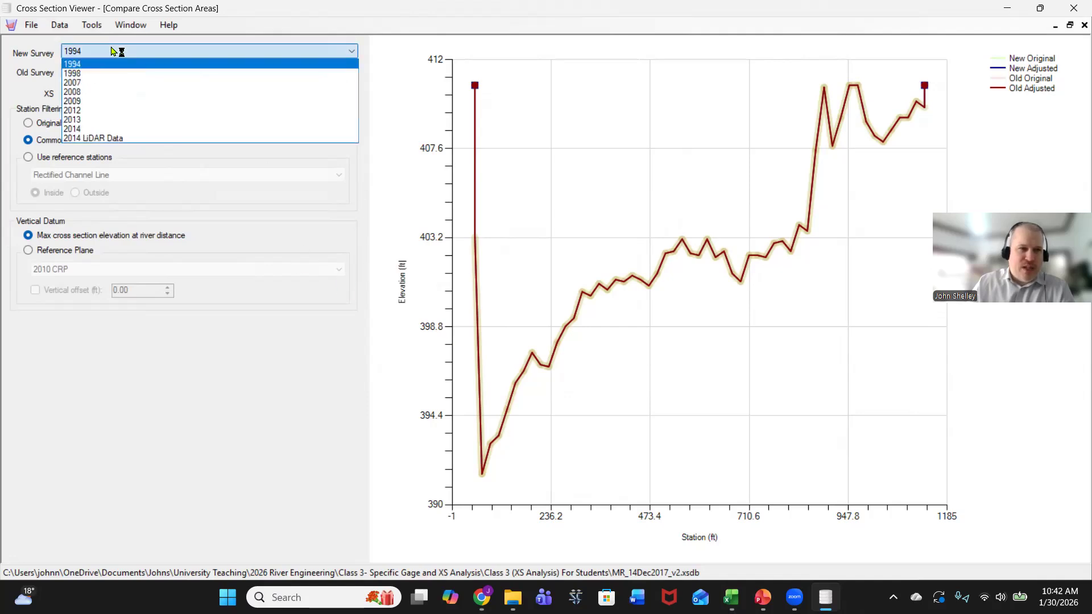
left_click(96, 101)
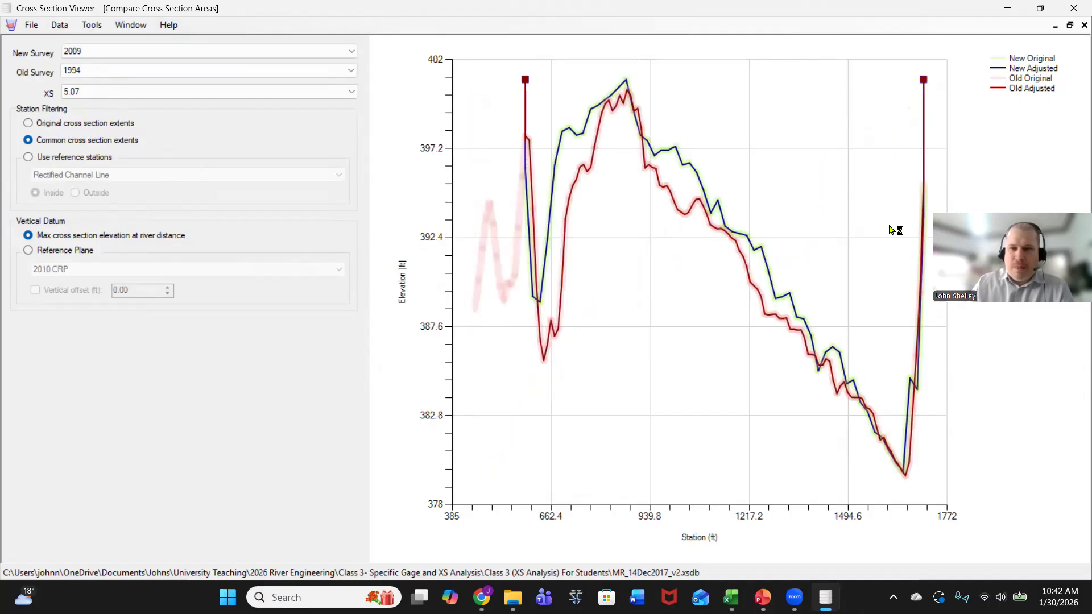
left_click(71, 93)
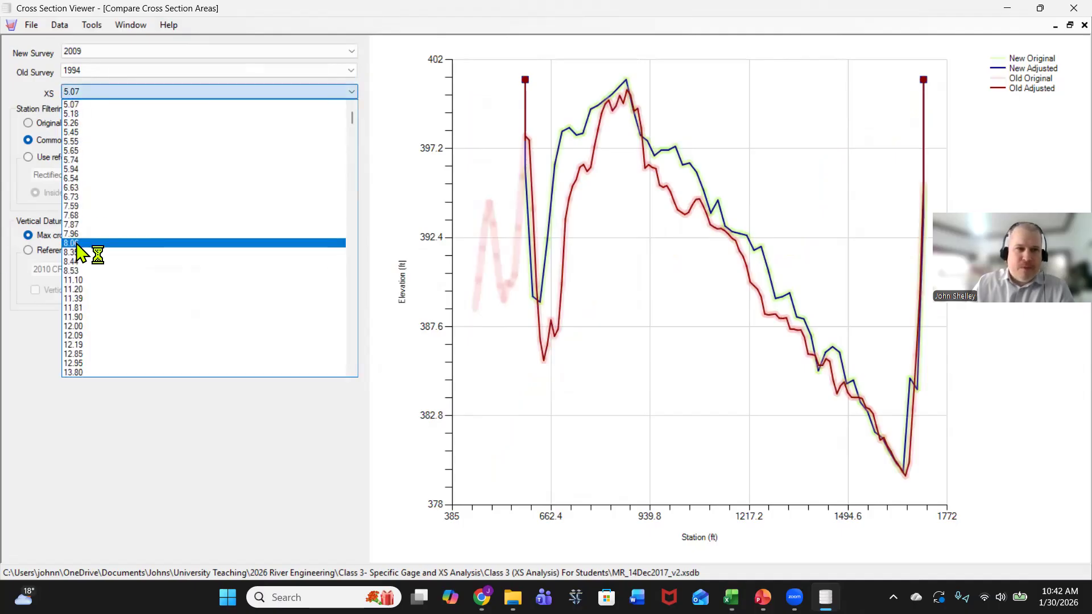
scroll(98, 282, "down", 3)
scroll(98, 281, "down", 3)
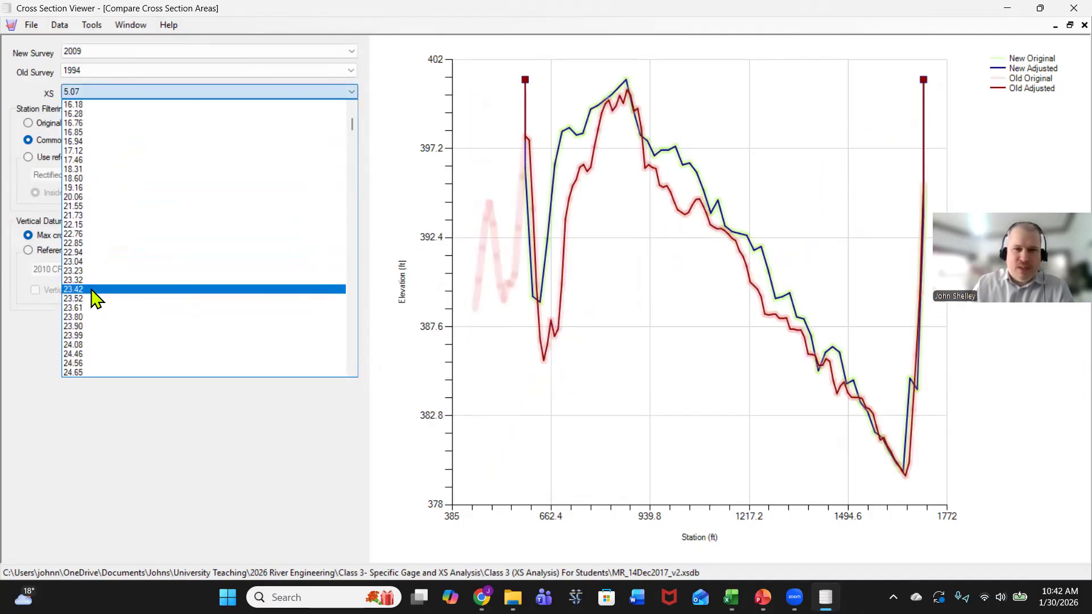
left_click(93, 292)
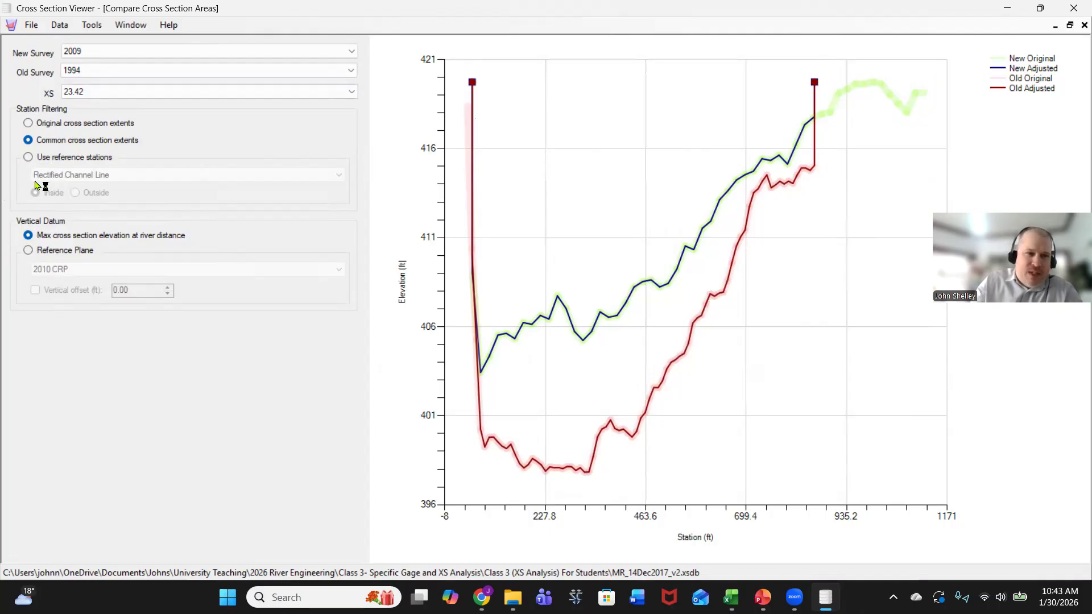
Use original cross section extents with the 2010 CRP reference plane as vertical datum and a vertical offset of 5 ft
left_click(28, 123)
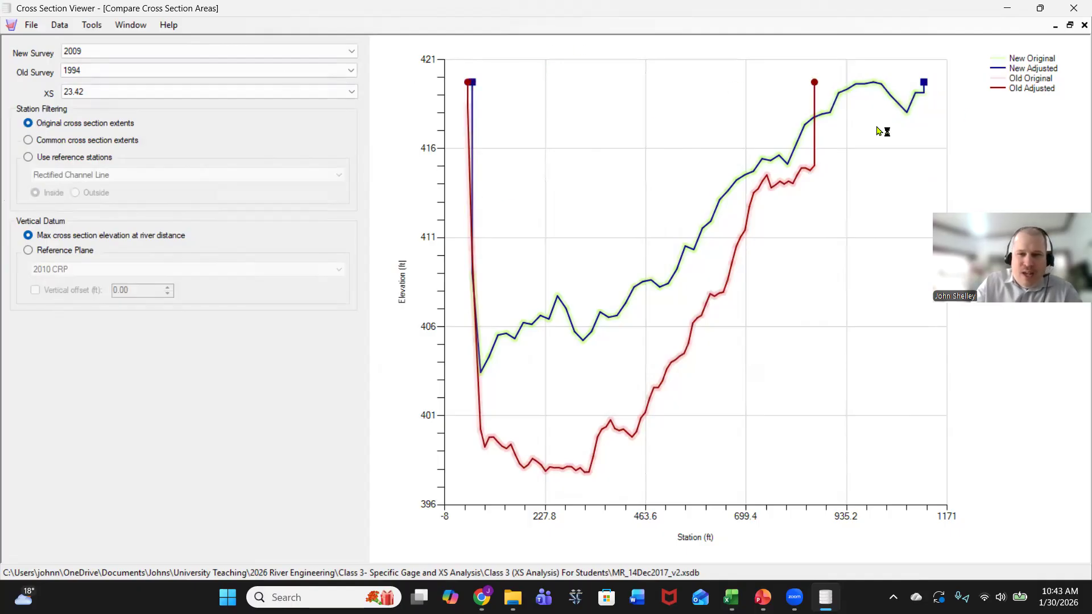
left_click(28, 251)
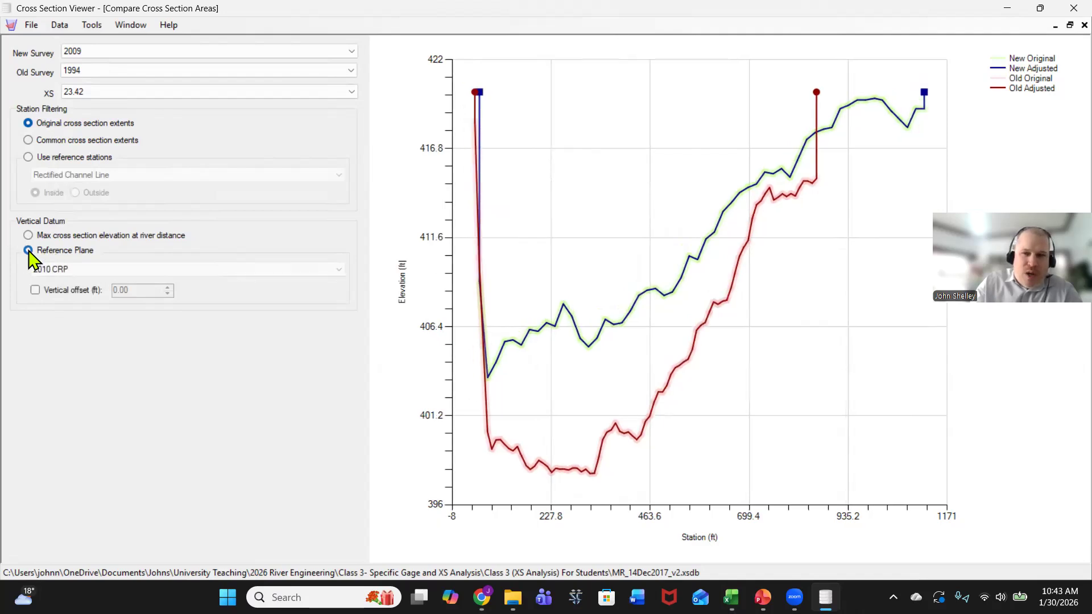
left_click(35, 292)
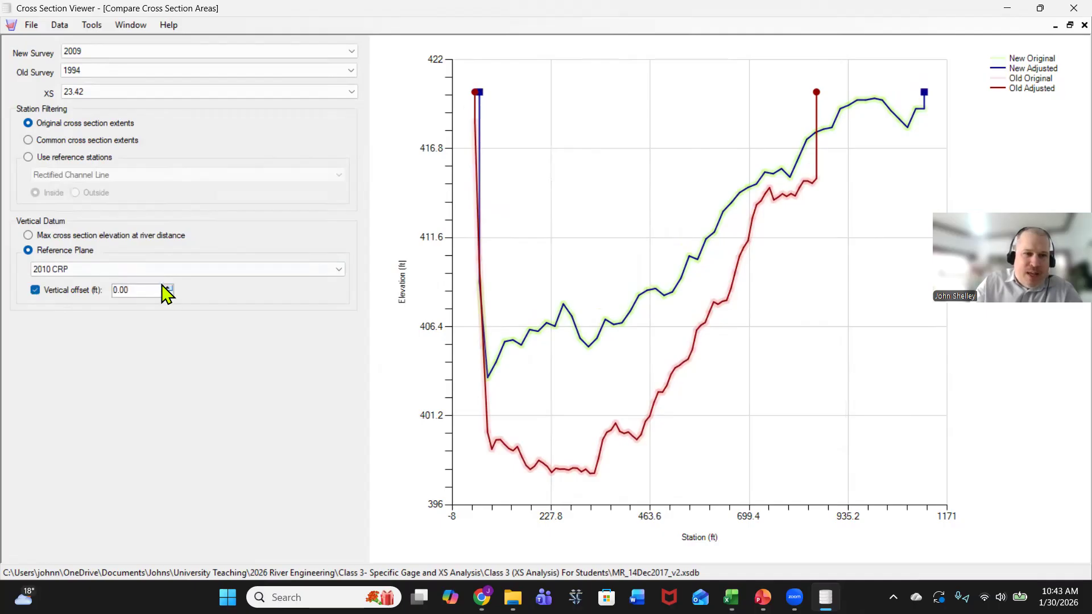
type("5")
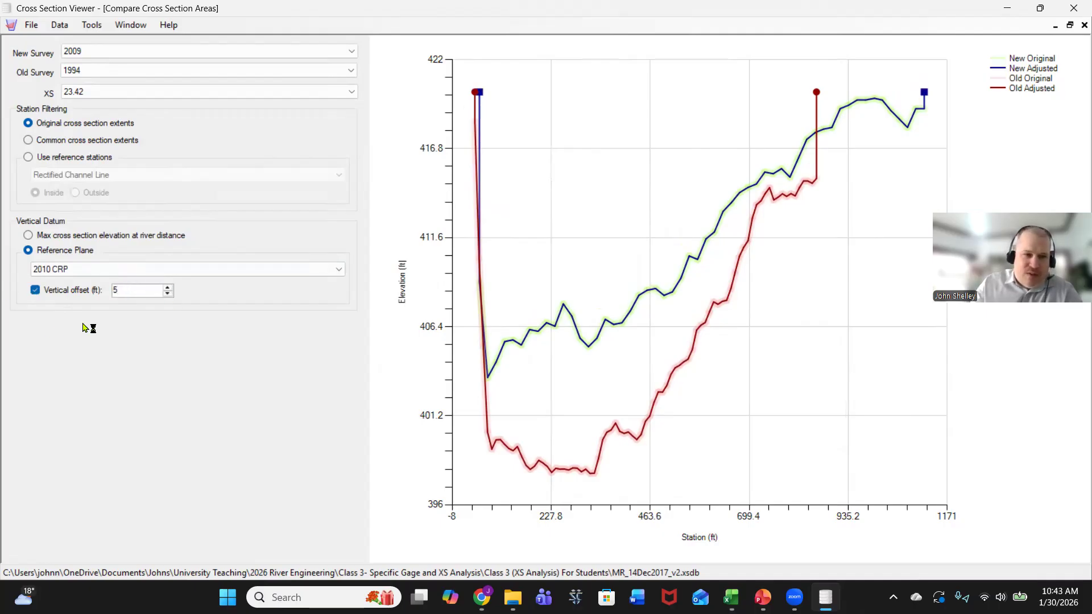
left_click(168, 293)
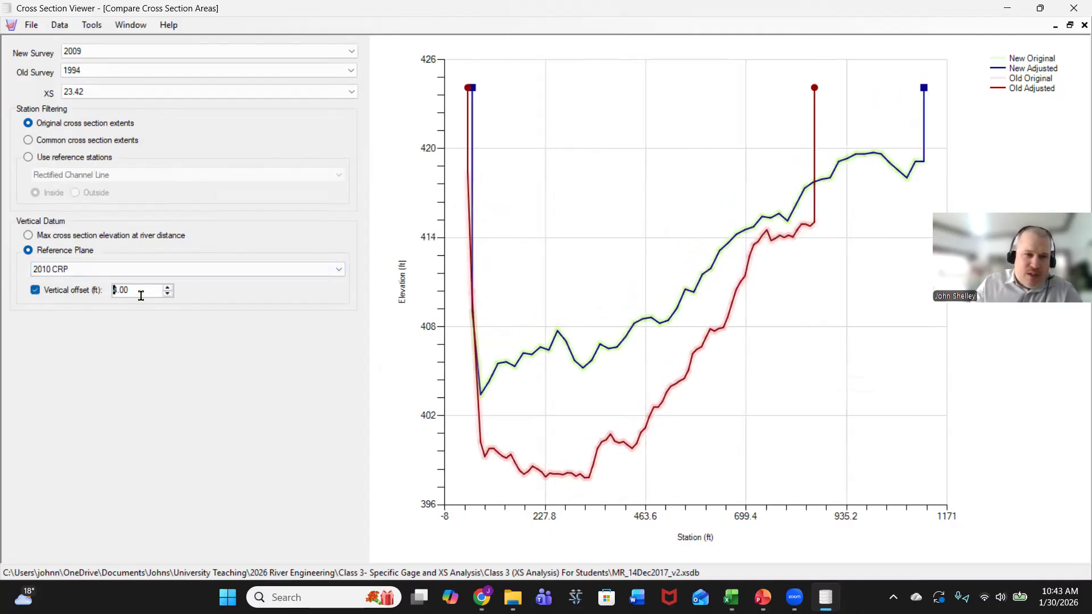
Lower the reference plane's vertical offset, trying -5 ft and -9 ft before setting it to -8 ft
left_click_drag(146, 289, 26, 303)
type("-5")
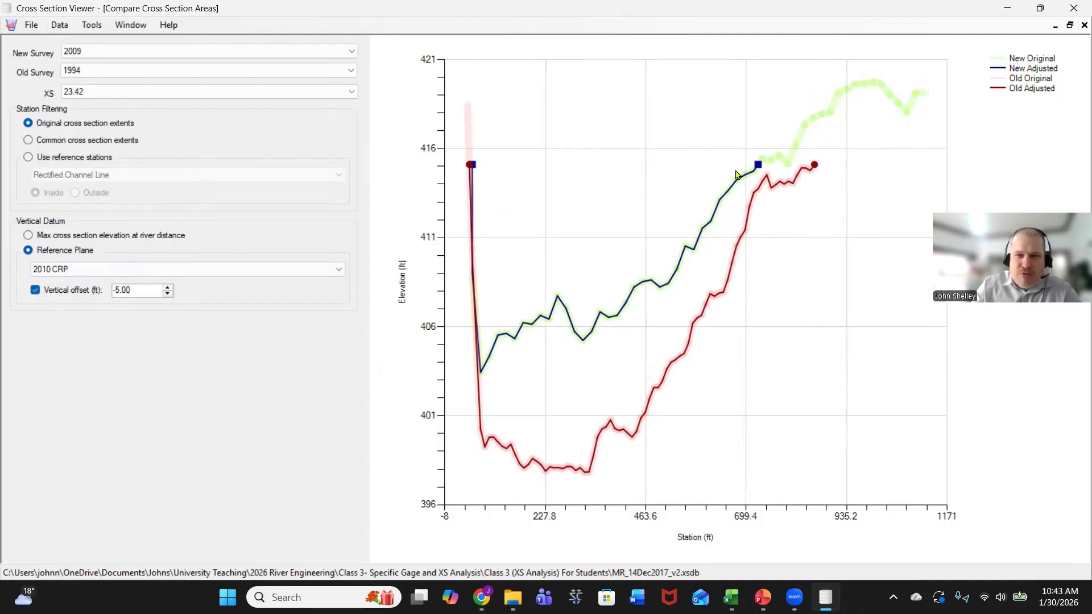
left_click_drag(149, 291, 115, 292)
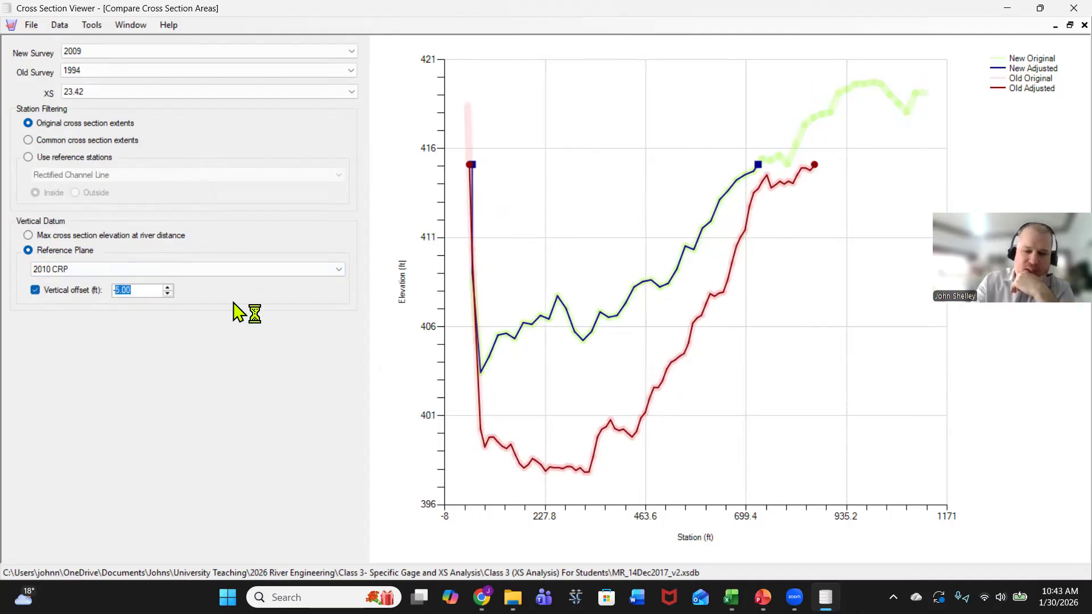
type("9")
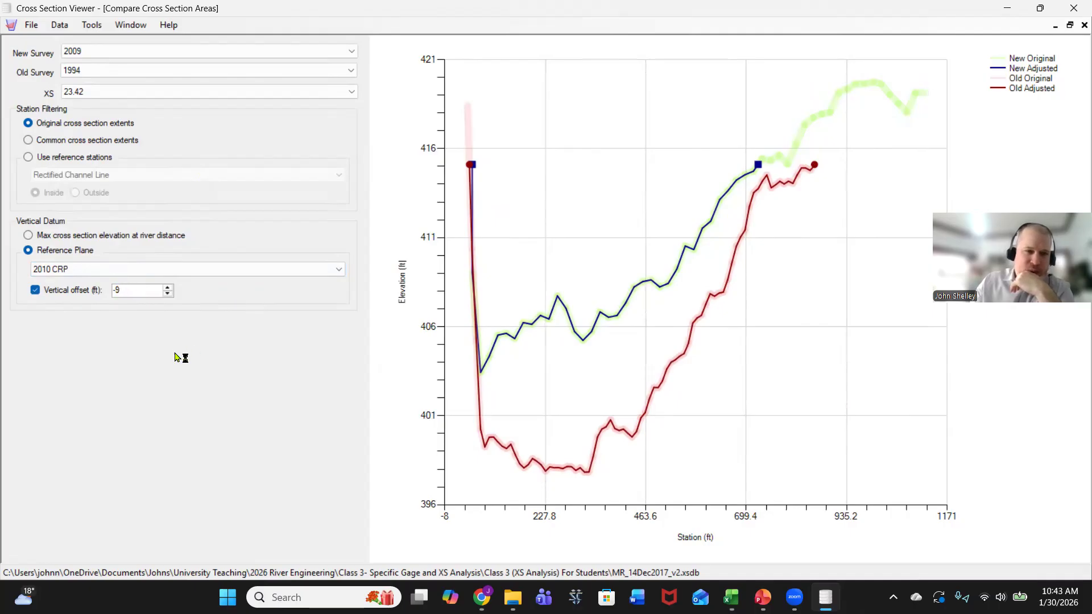
left_click(167, 293)
left_click(167, 288)
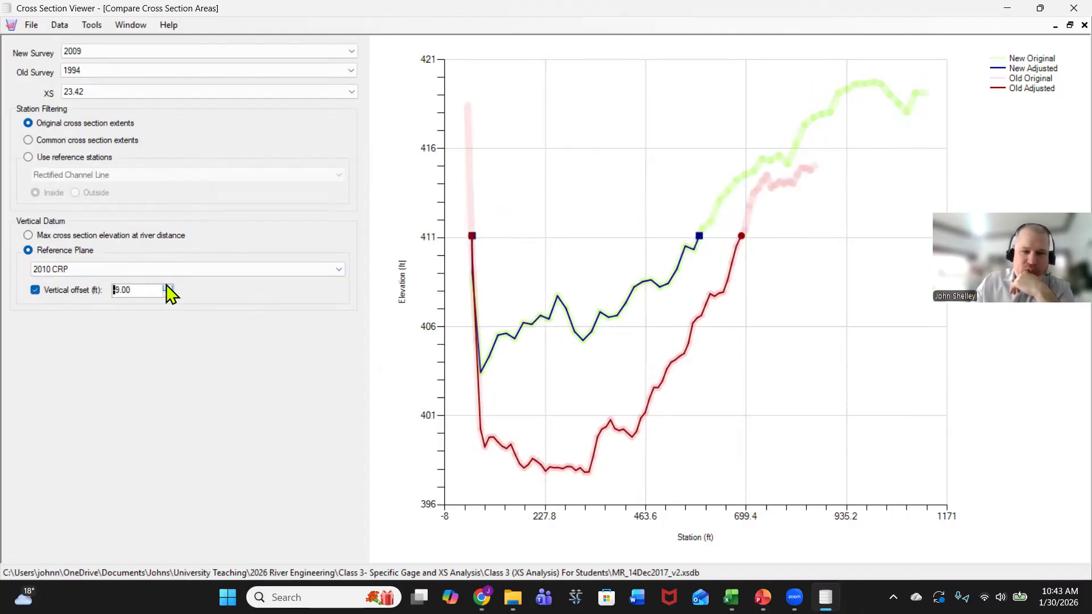
left_click(167, 287)
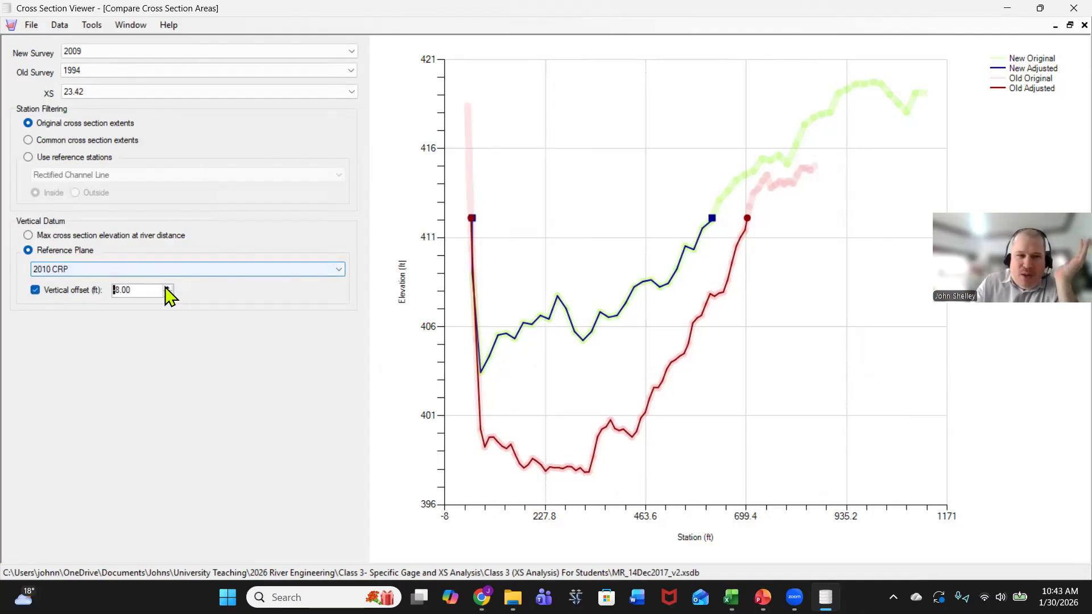
Try further vertical offsets for the 2010 CRP reference plane, including -6 ft and -4 ft
left_click(70, 271)
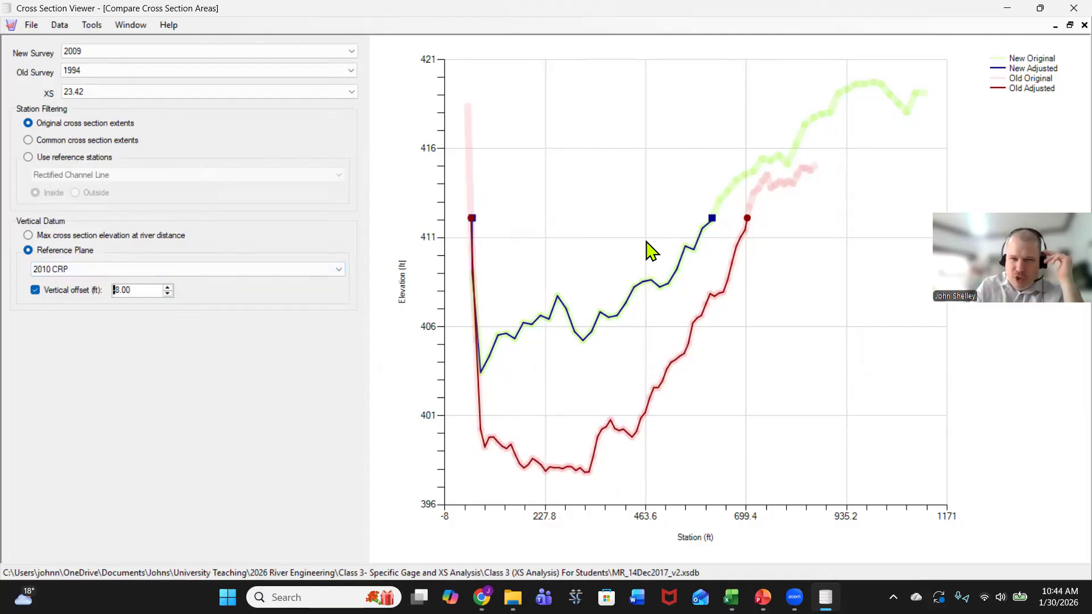
left_click(167, 291)
left_click(168, 291)
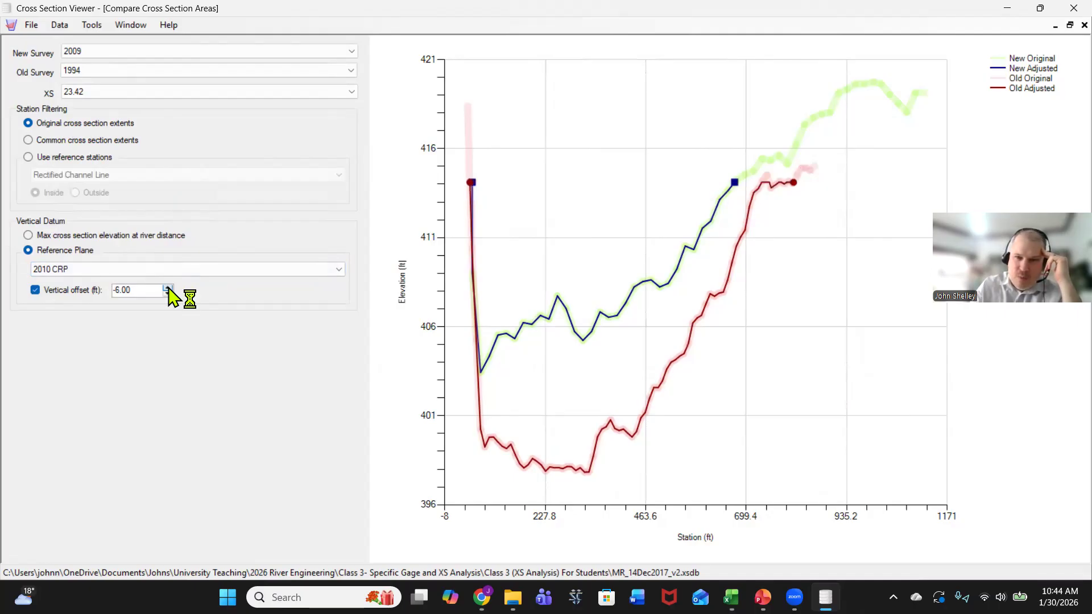
left_click(168, 291)
left_click(168, 291)
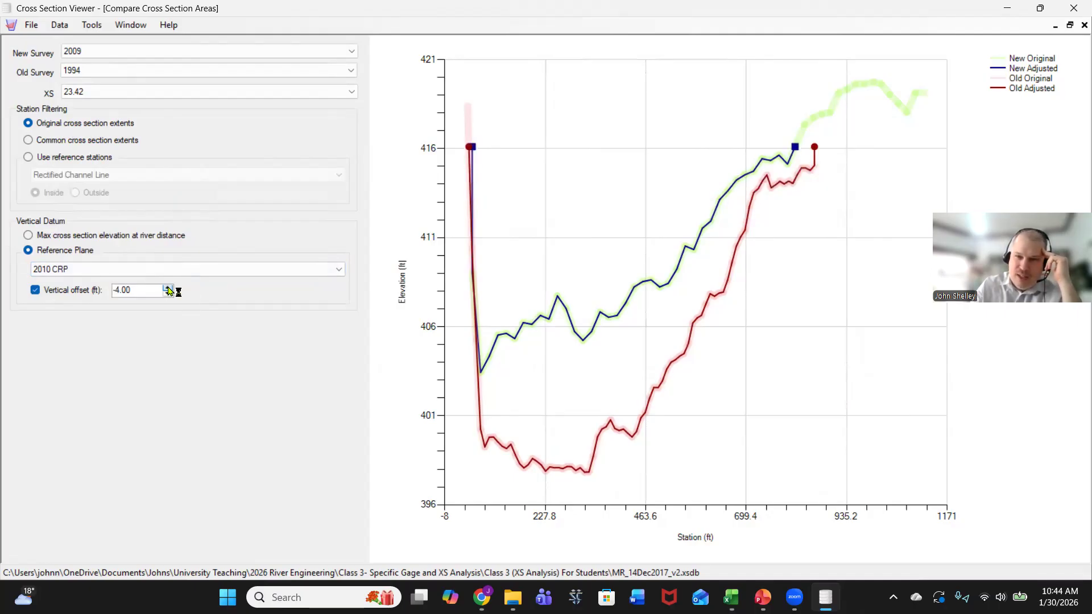
left_click(168, 294)
left_click(168, 294)
left_click(168, 294)
Close the cross section area comparison and open the Reach Area / Depth Distribution tool
left_click(1084, 25)
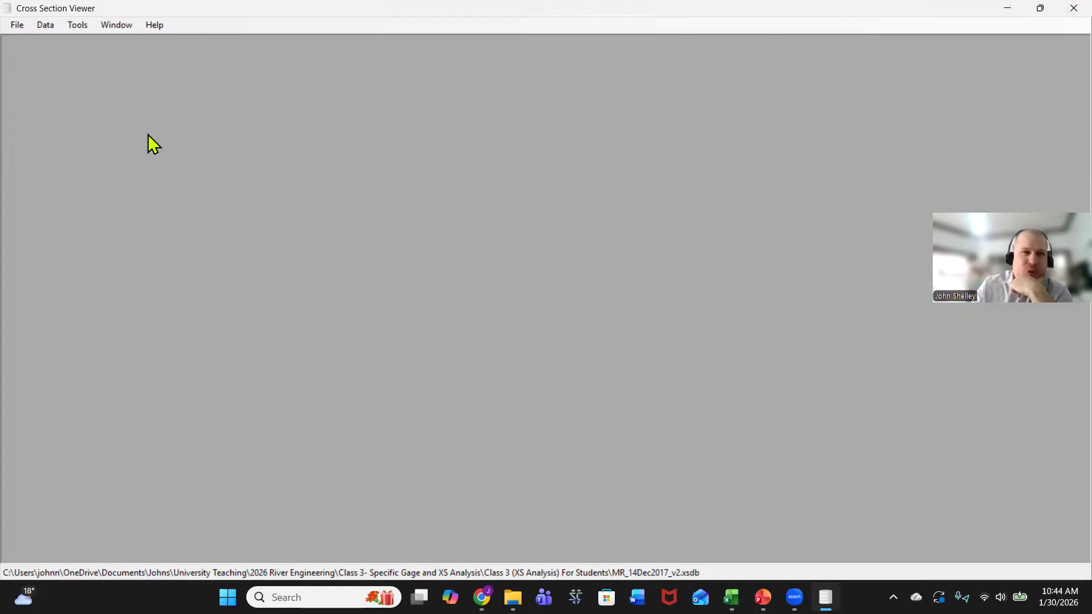
left_click(80, 32)
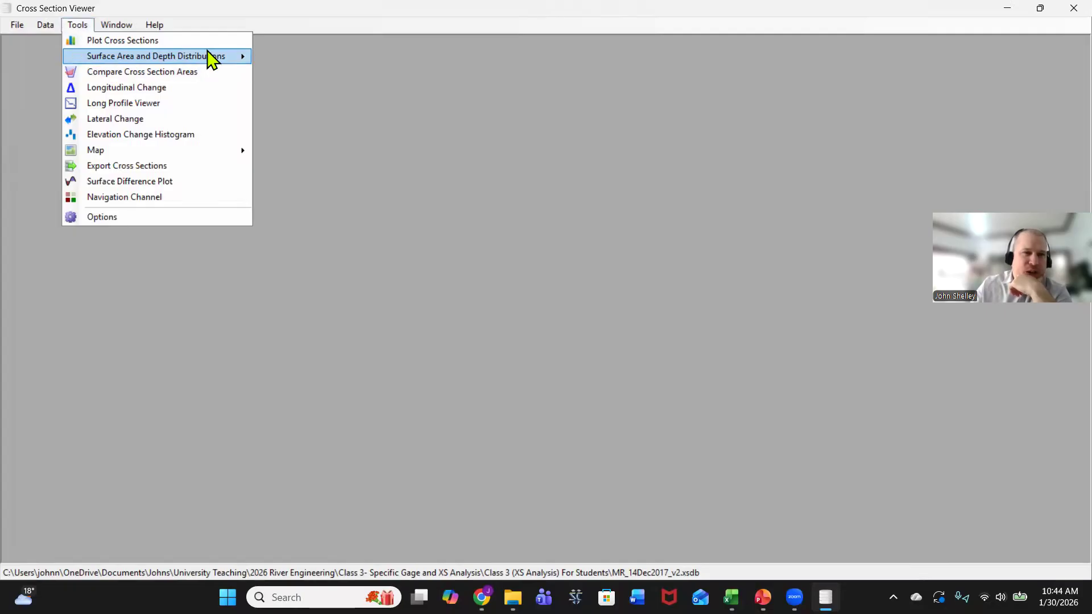
mouse_move(209, 55)
left_click(373, 76)
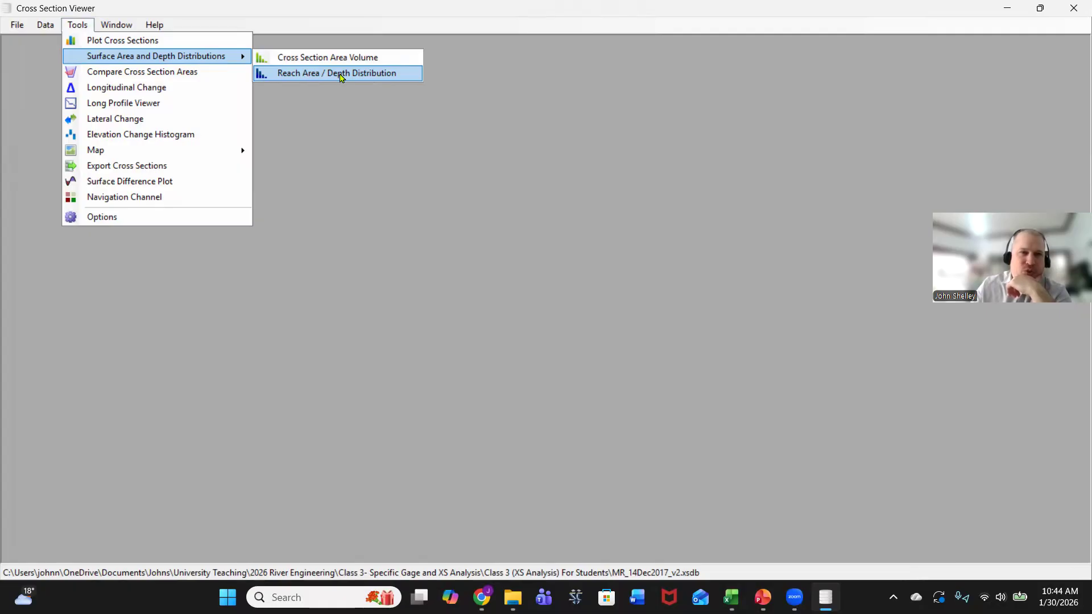
left_click(311, 74)
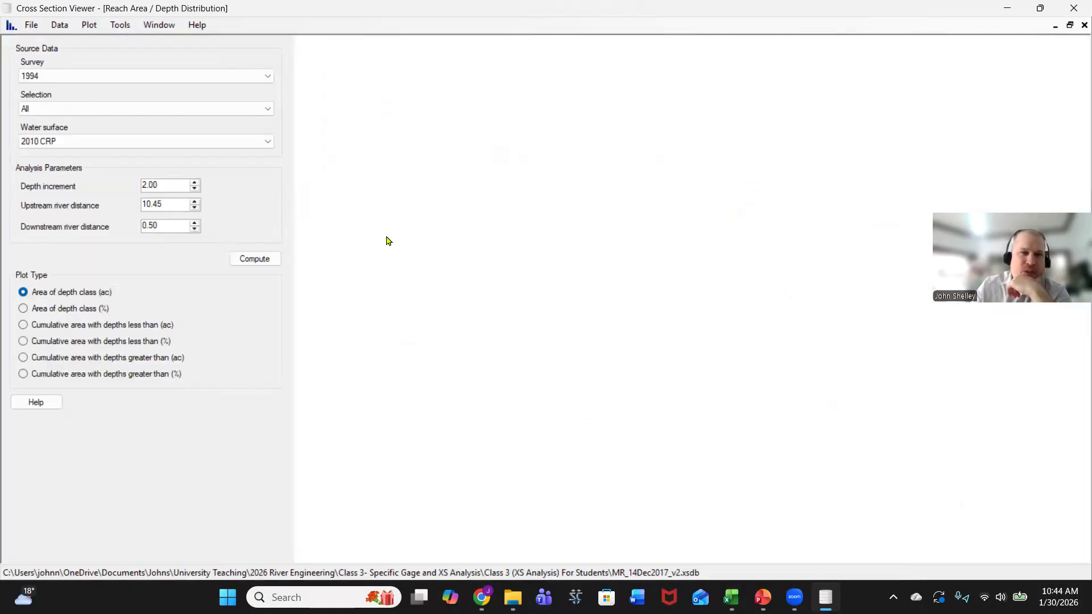
Compute the depth distribution for the 1994 survey using the 1994 2 selection and the 2010 CRP water surface
left_click(59, 77)
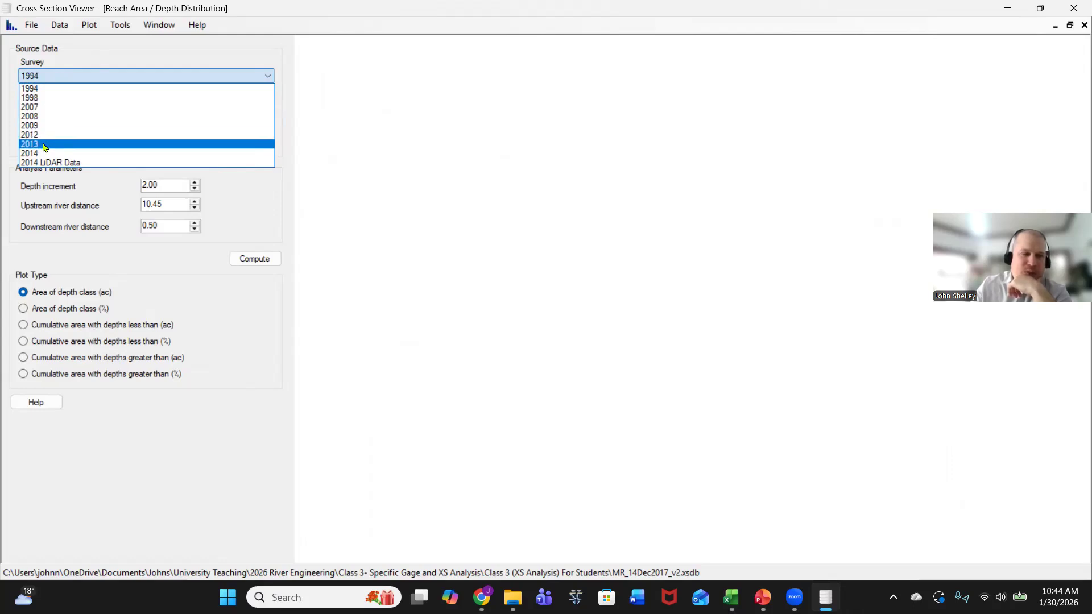
left_click(59, 91)
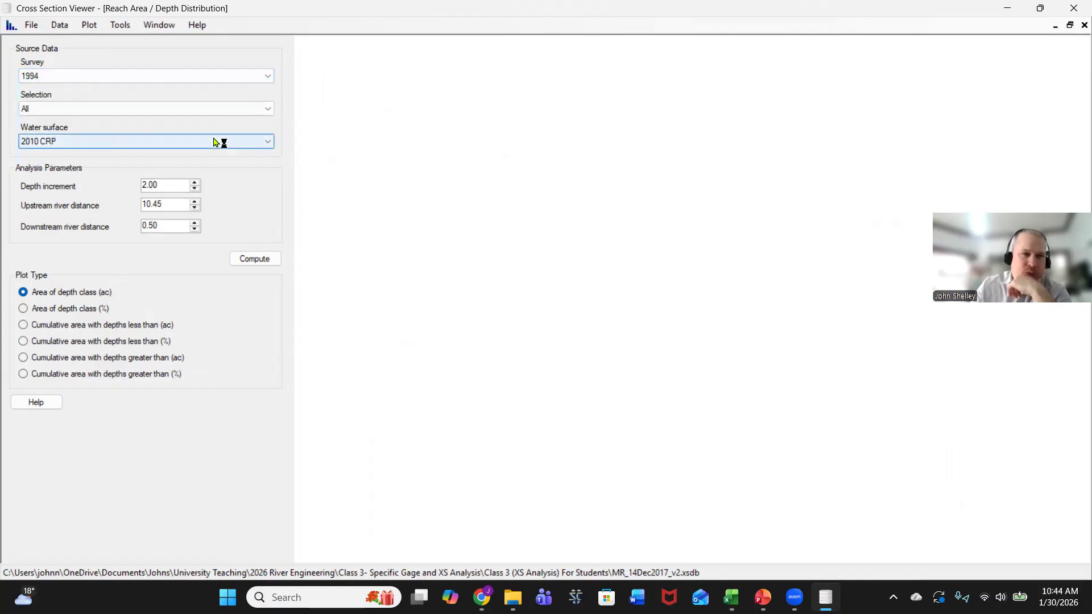
left_click(101, 108)
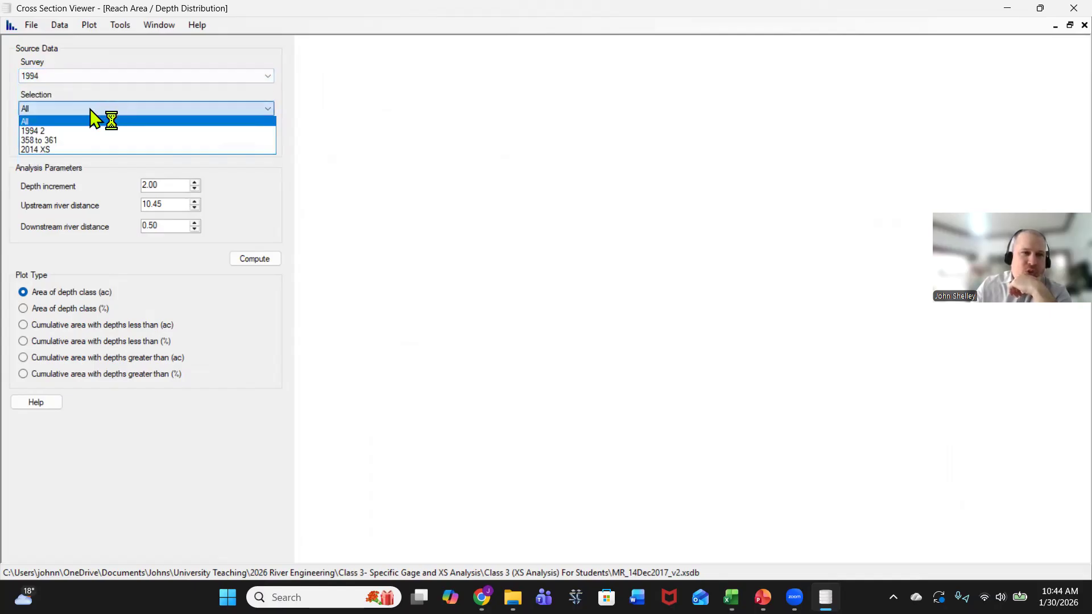
left_click(44, 131)
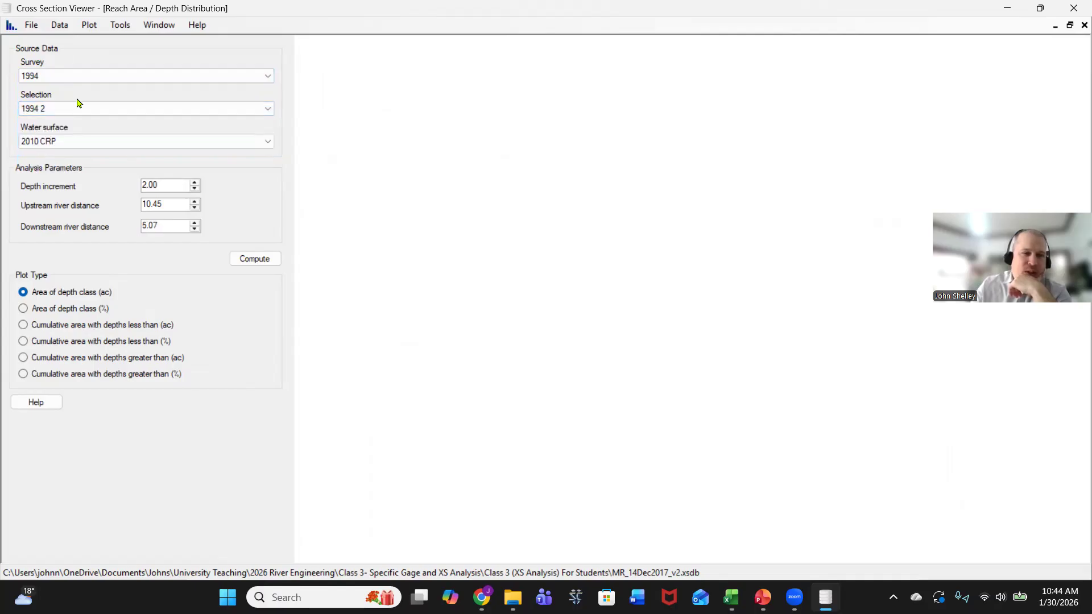
left_click(57, 144)
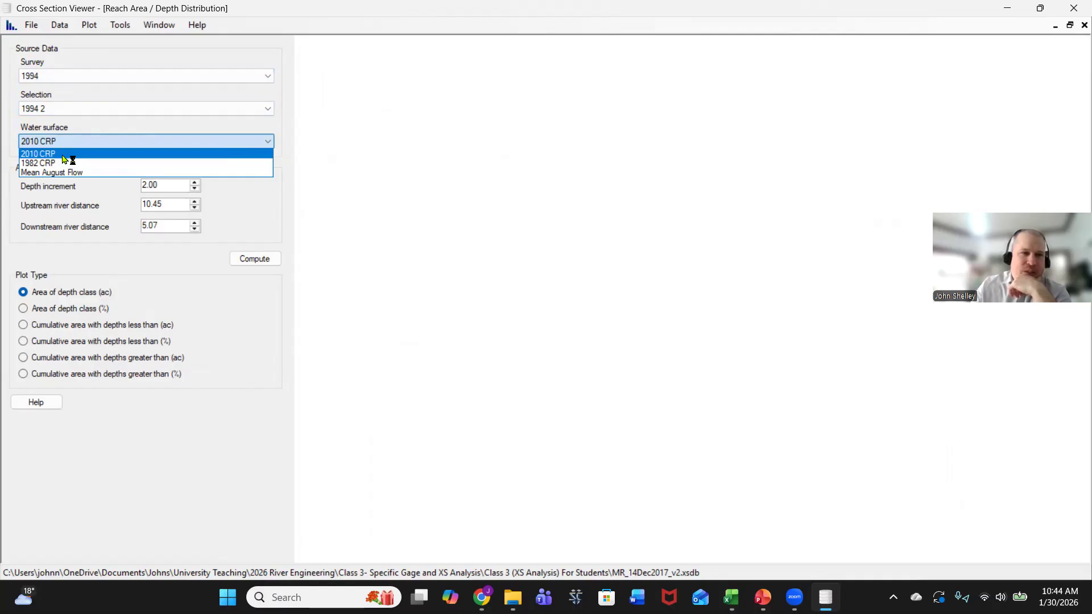
left_click(63, 155)
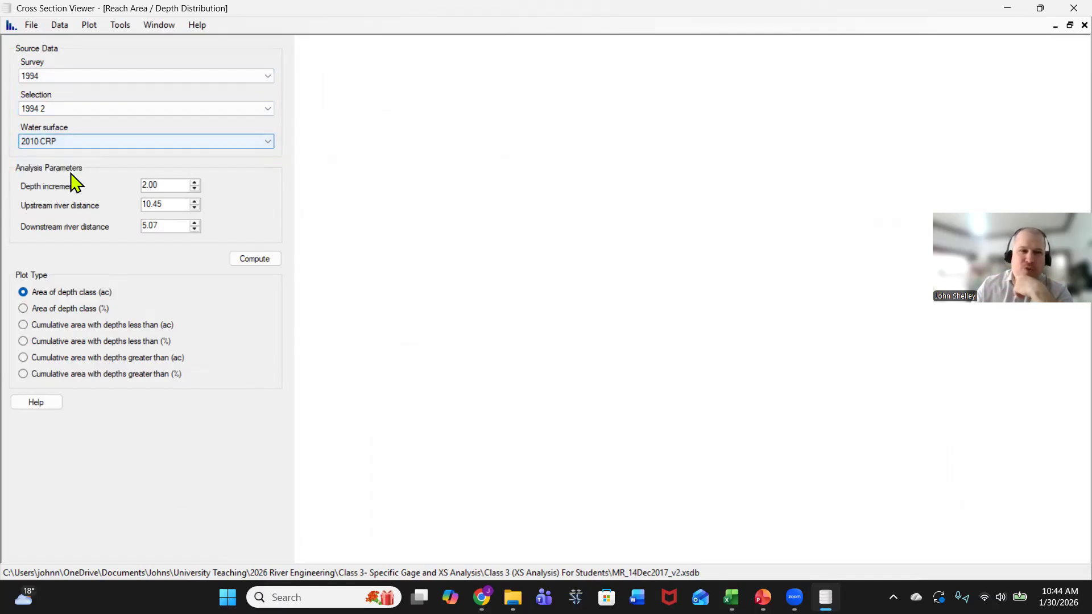
left_click(264, 260)
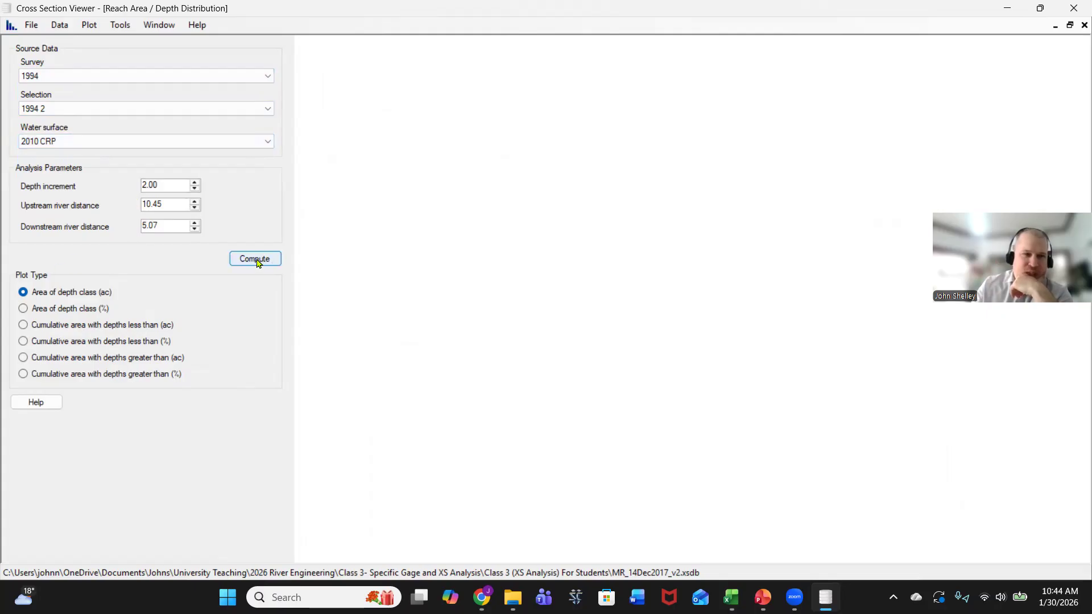
left_click(261, 258)
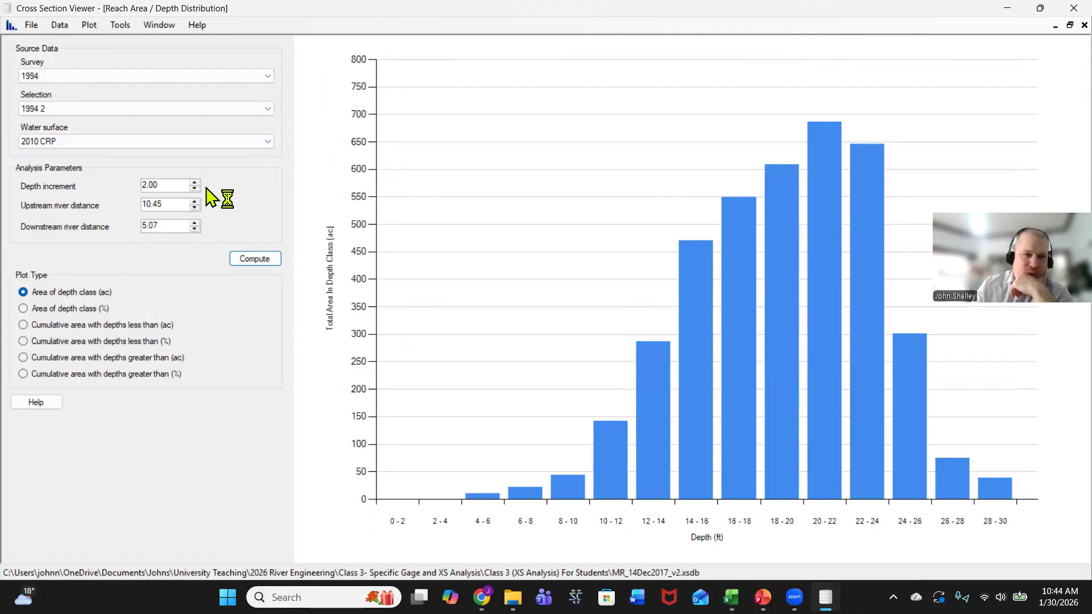
Set the upstream river distance to 498.31 and recompute the depth distribution
left_click(194, 202)
left_click(193, 201)
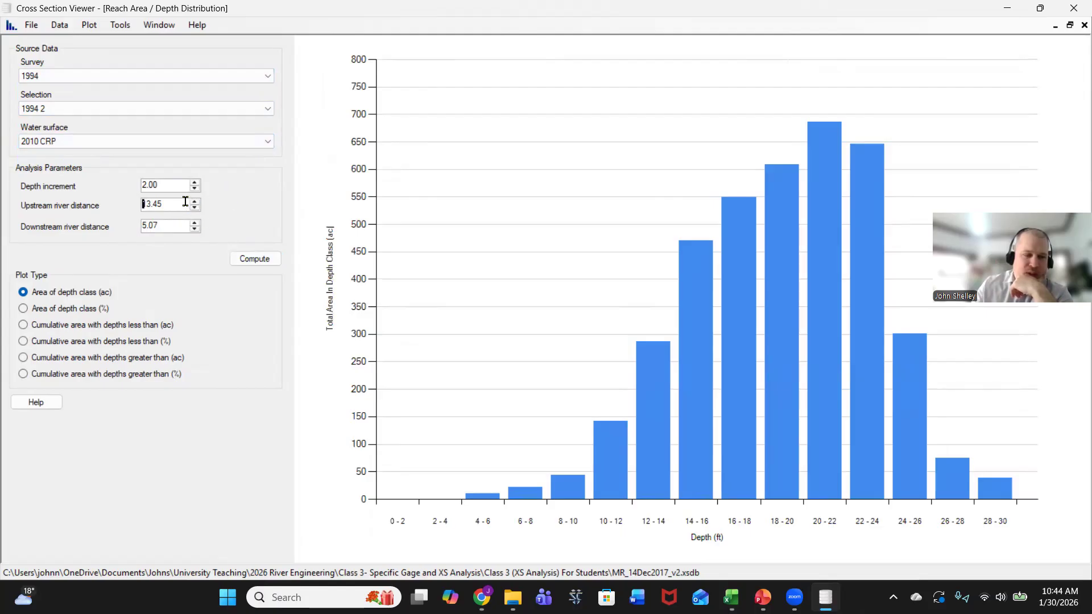
left_click_drag(169, 207, 83, 194)
type("498.31")
left_click(254, 259)
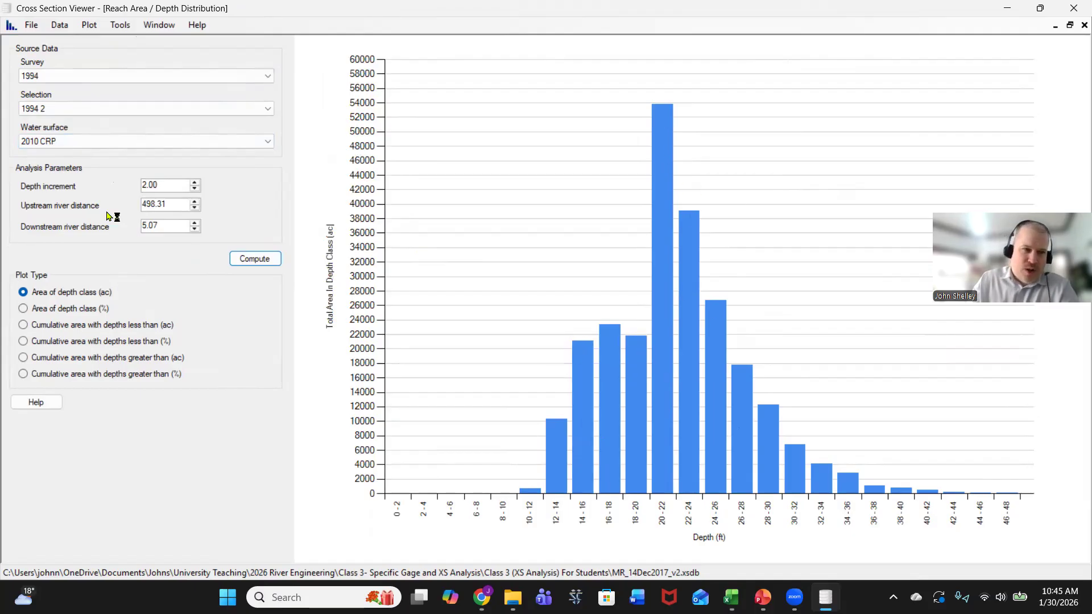
View the distribution as area of depth class in percent and as cumulative area with depths less than, in acres and percent
left_click(169, 109)
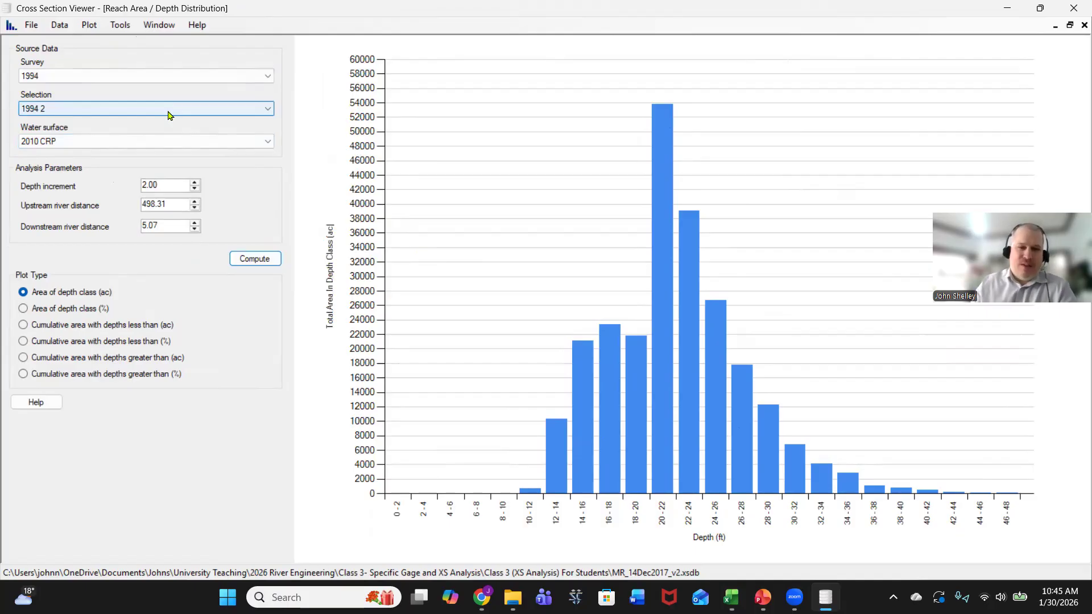
left_click(23, 309)
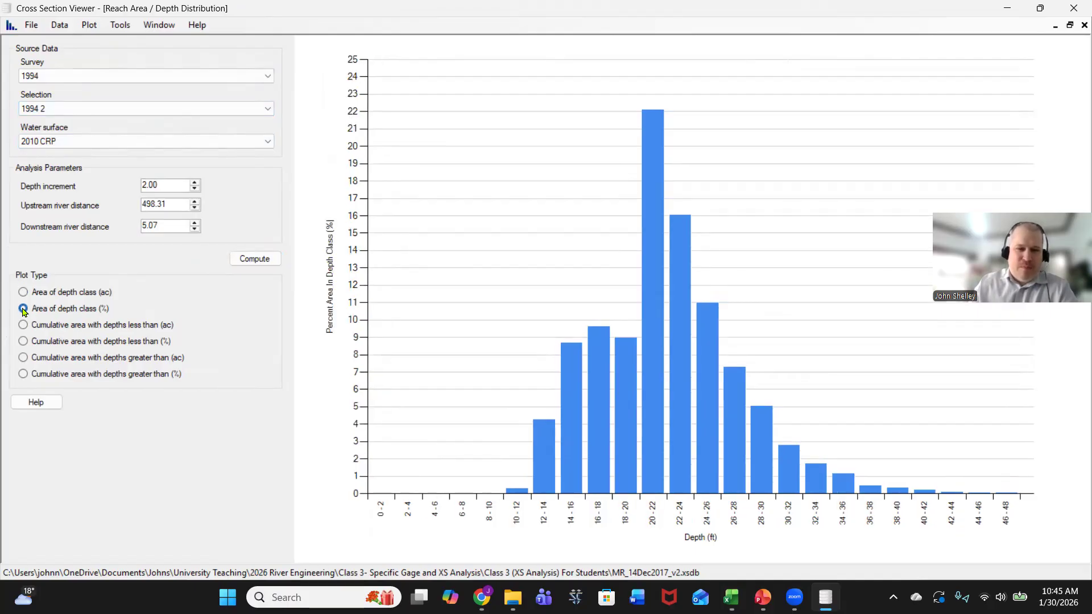
left_click(23, 326)
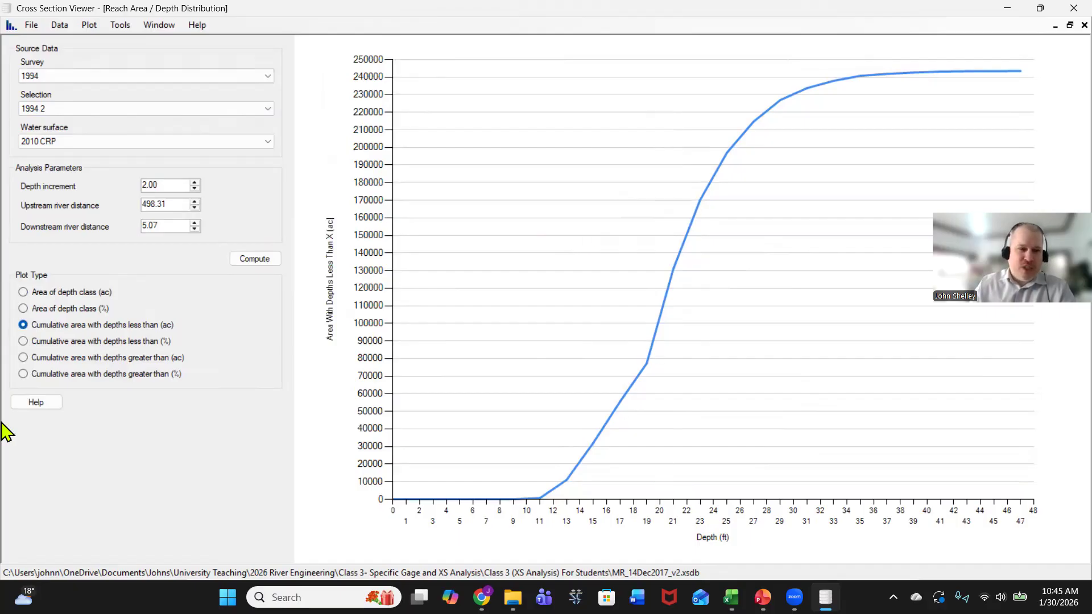
left_click(22, 341)
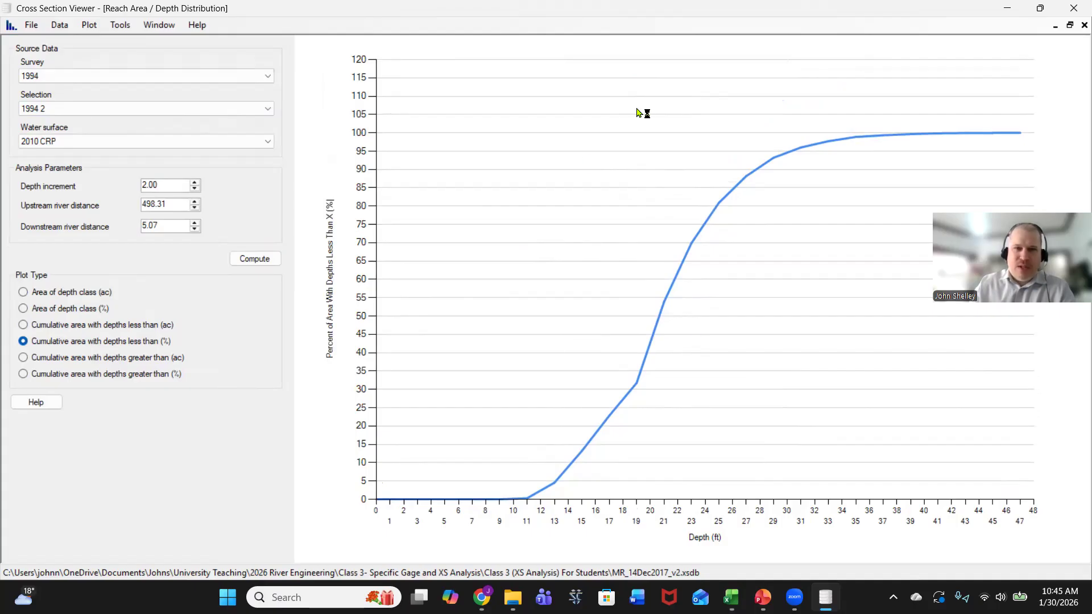
Close the depth distribution window and open the Selections data table
left_click(1084, 25)
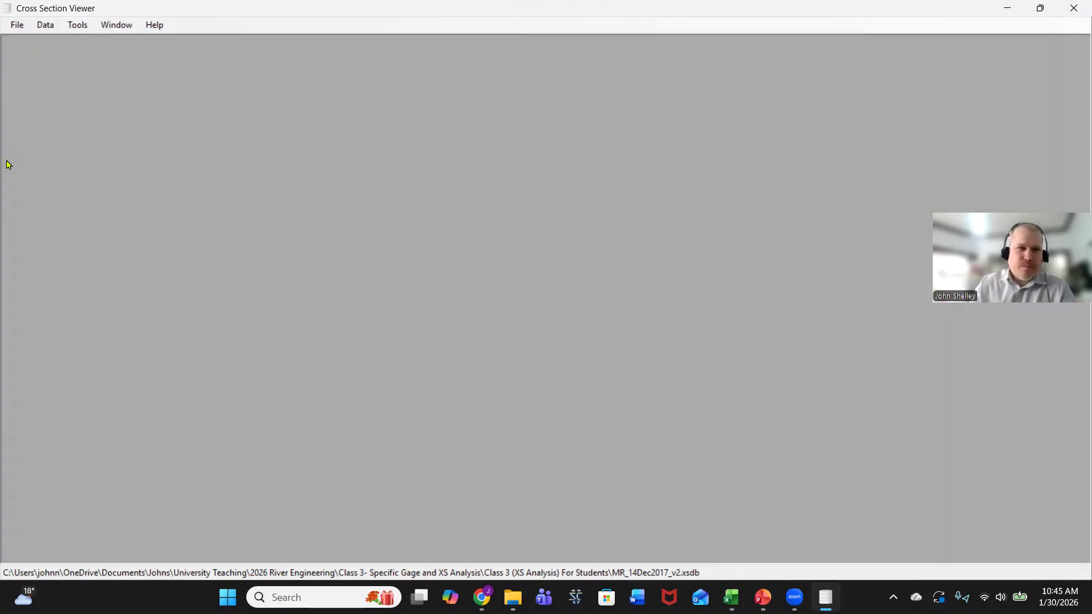
left_click(77, 25)
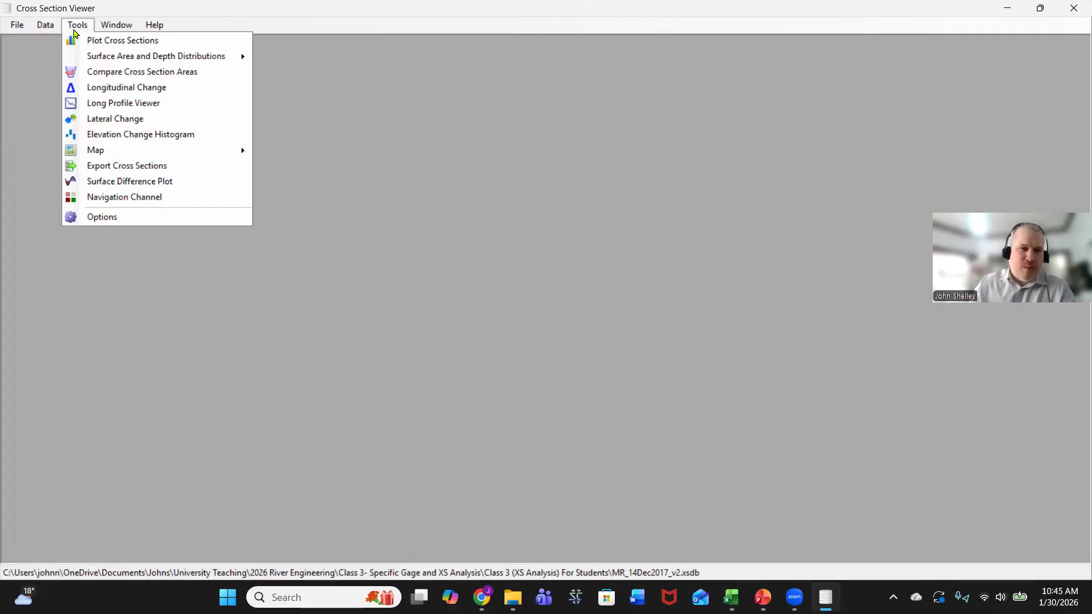
mouse_move(43, 21)
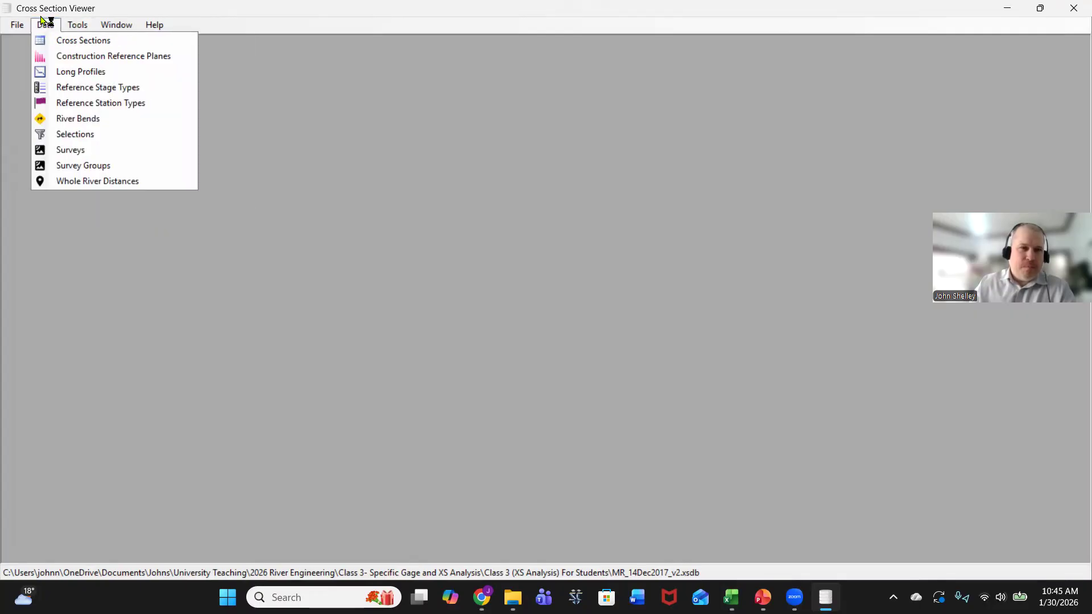
left_click(85, 135)
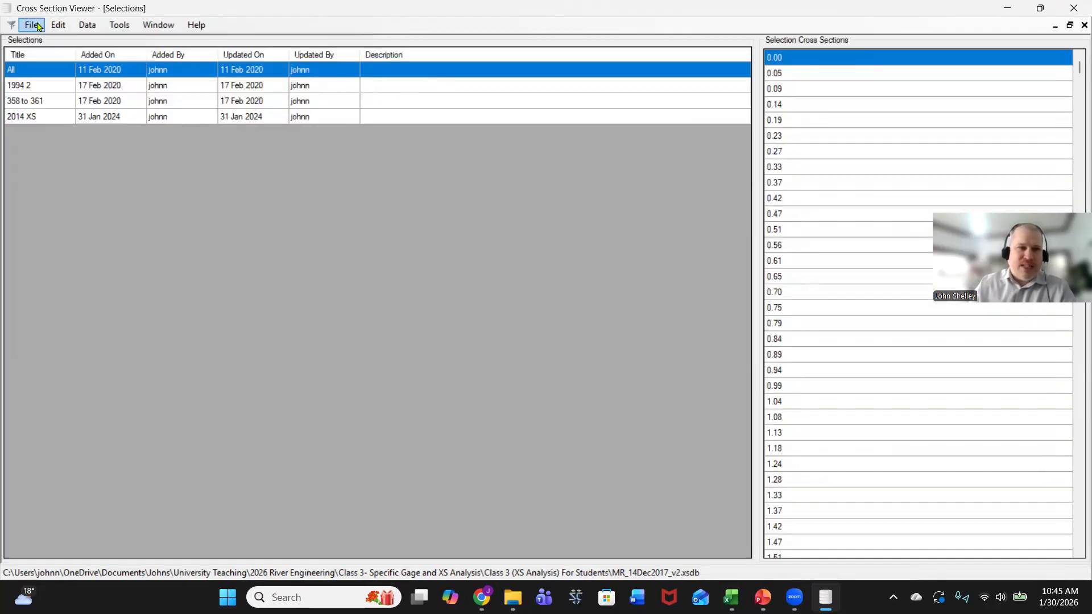
Start a new cross section selection titled RM 50 to 150, with no description
left_click(128, 26)
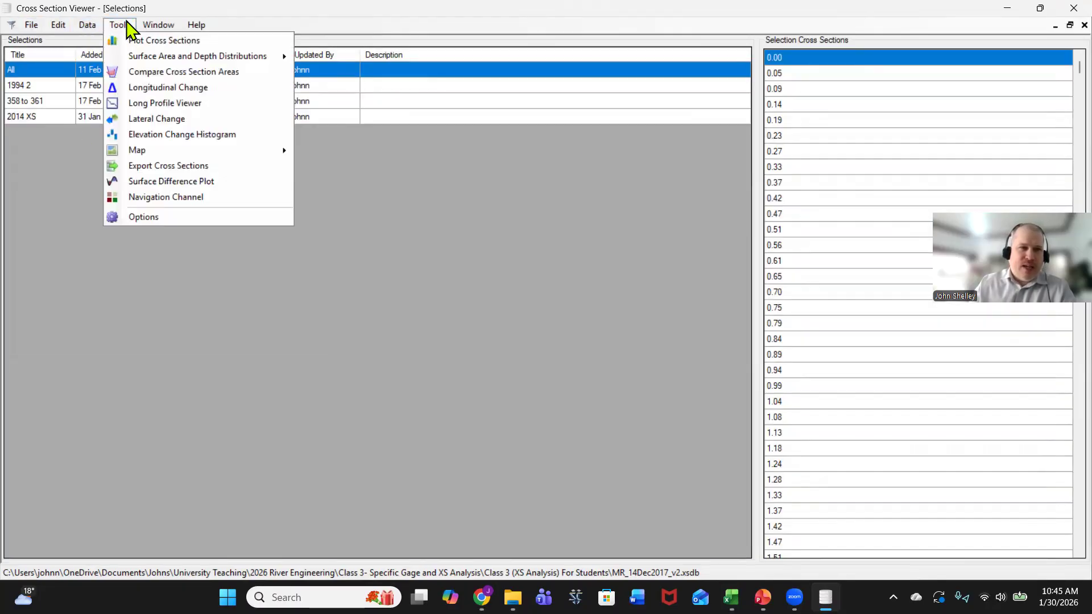
left_click(68, 40)
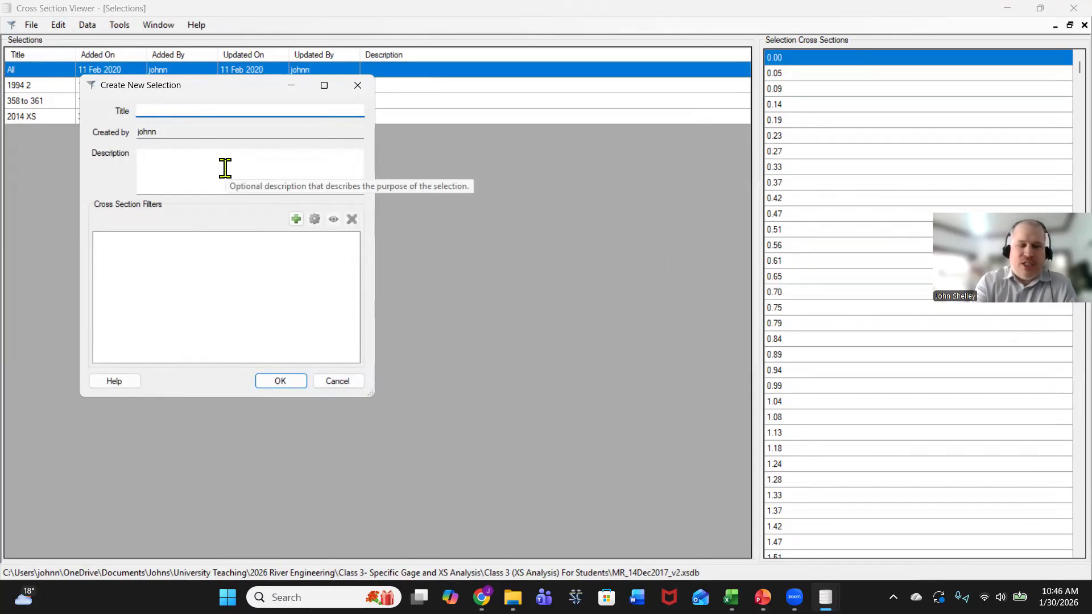
type("RM 50 to 150")
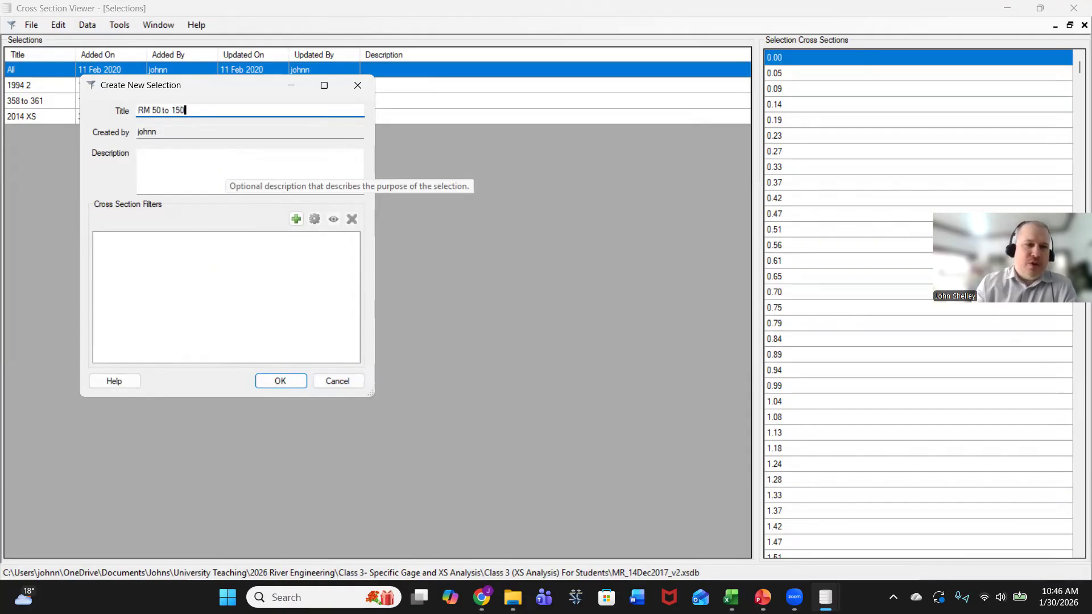
left_click(200, 164)
Add a River Distance filter between 50 downstream and 150 upstream, save the selection, and display its cross sections
left_click(296, 220)
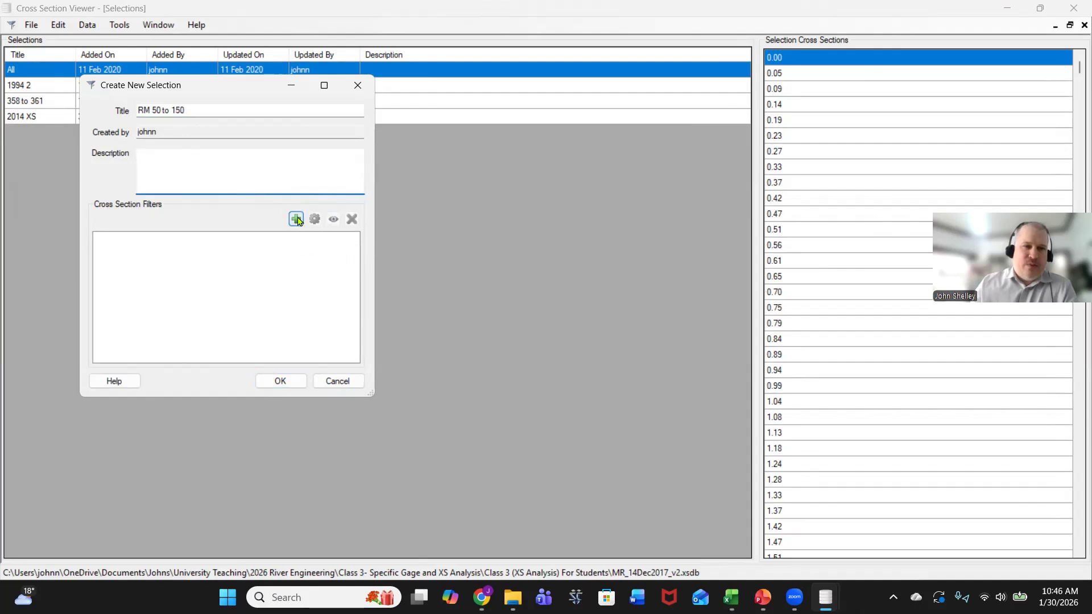
left_click_drag(151, 119, 87, 112)
type("50")
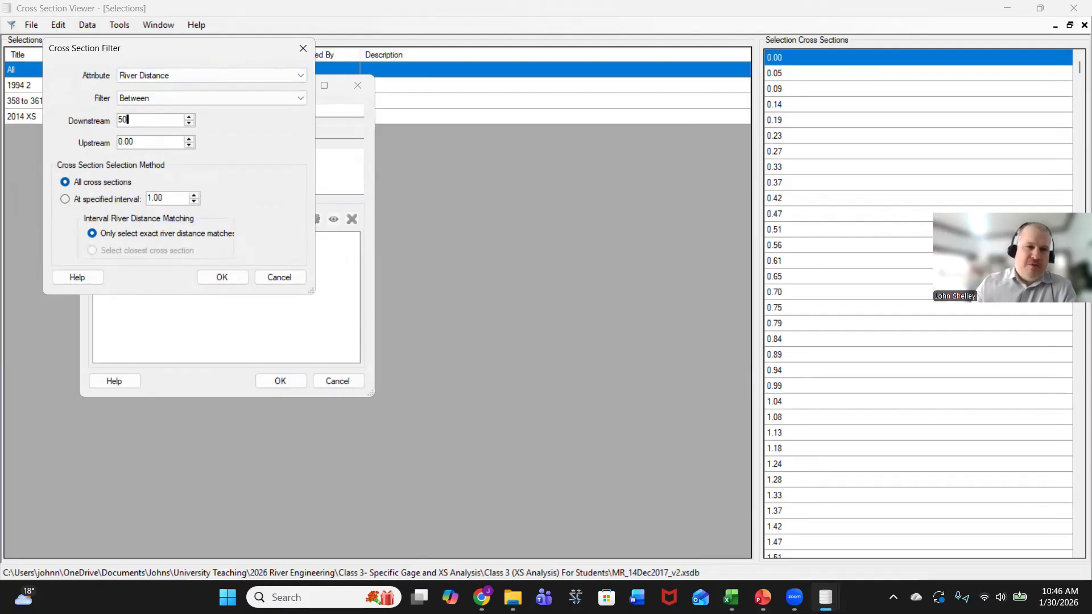
left_click_drag(153, 147, 12, 114)
type("150")
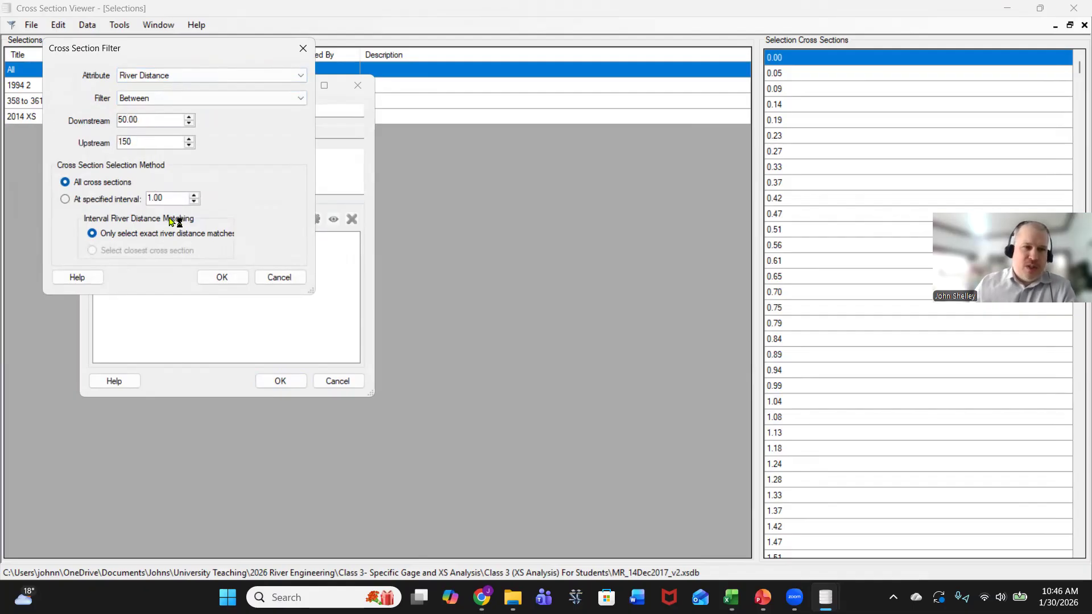
left_click(224, 277)
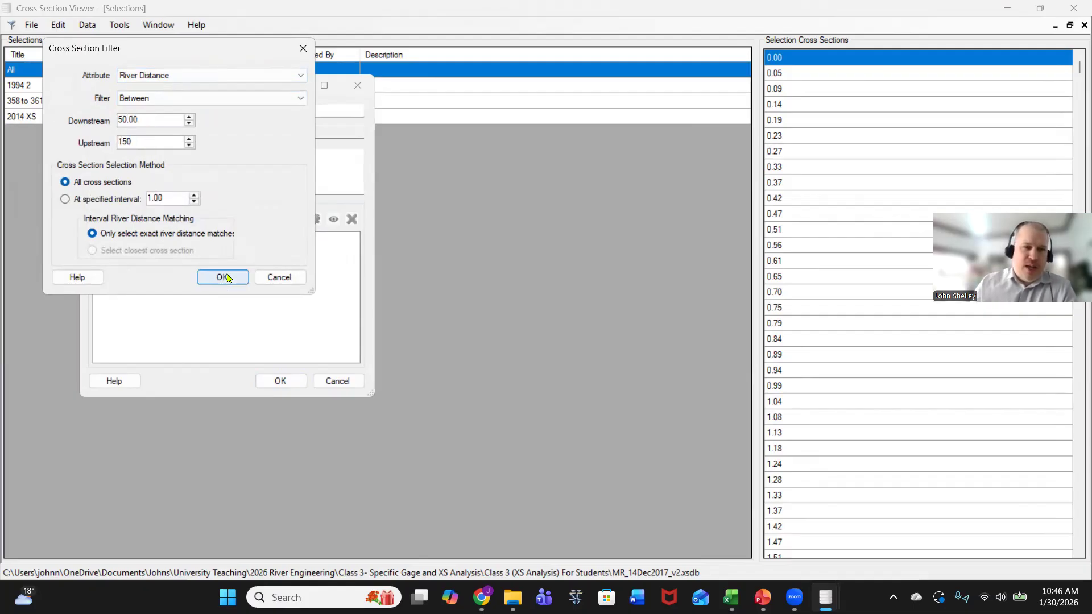
left_click(281, 381)
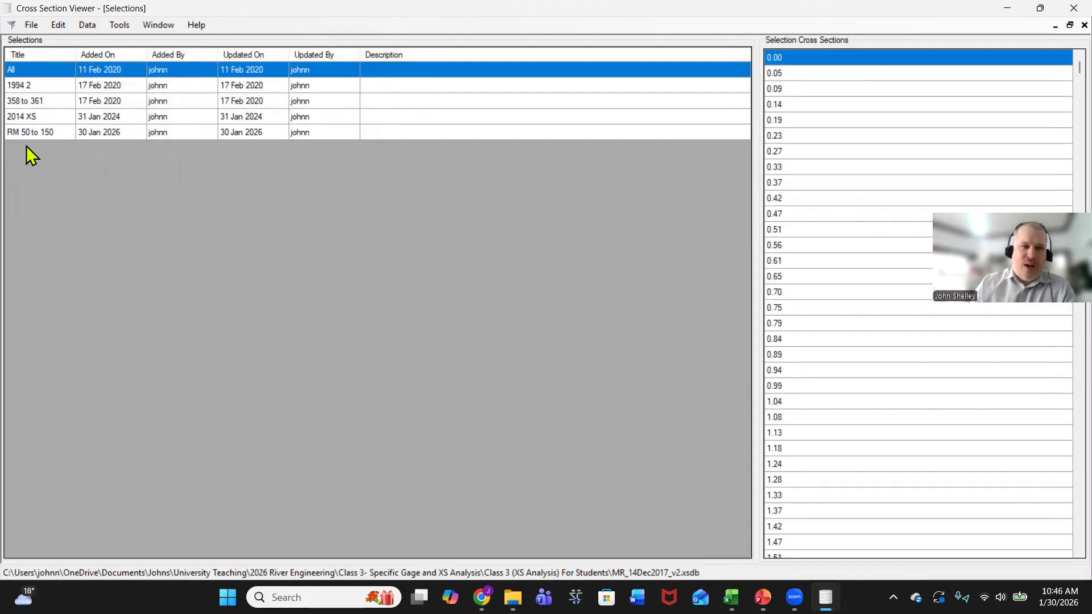
left_click(28, 131)
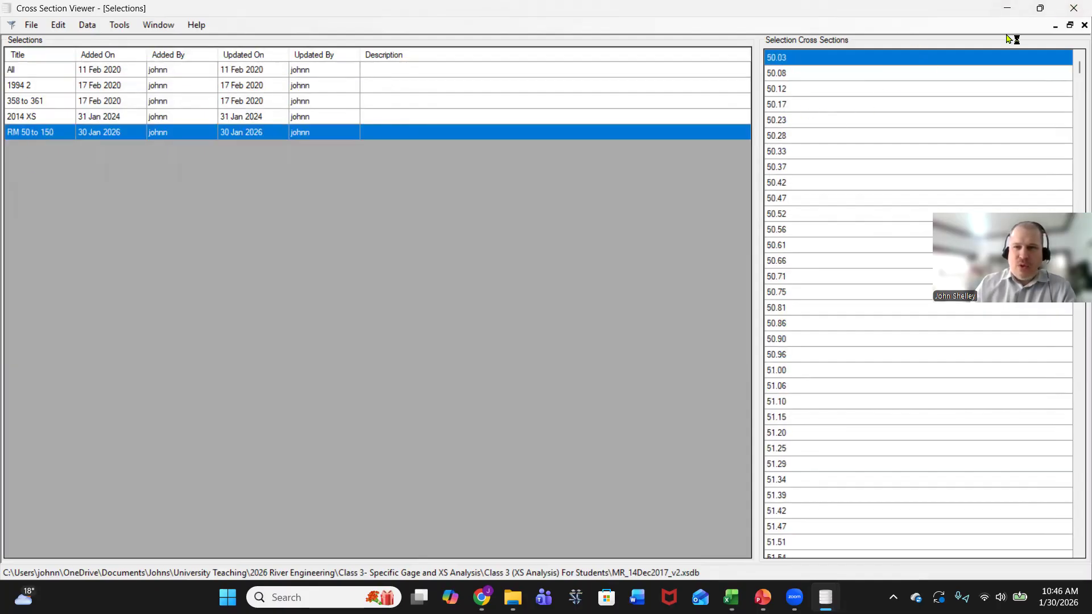
left_click_drag(1076, 79, 1062, 13)
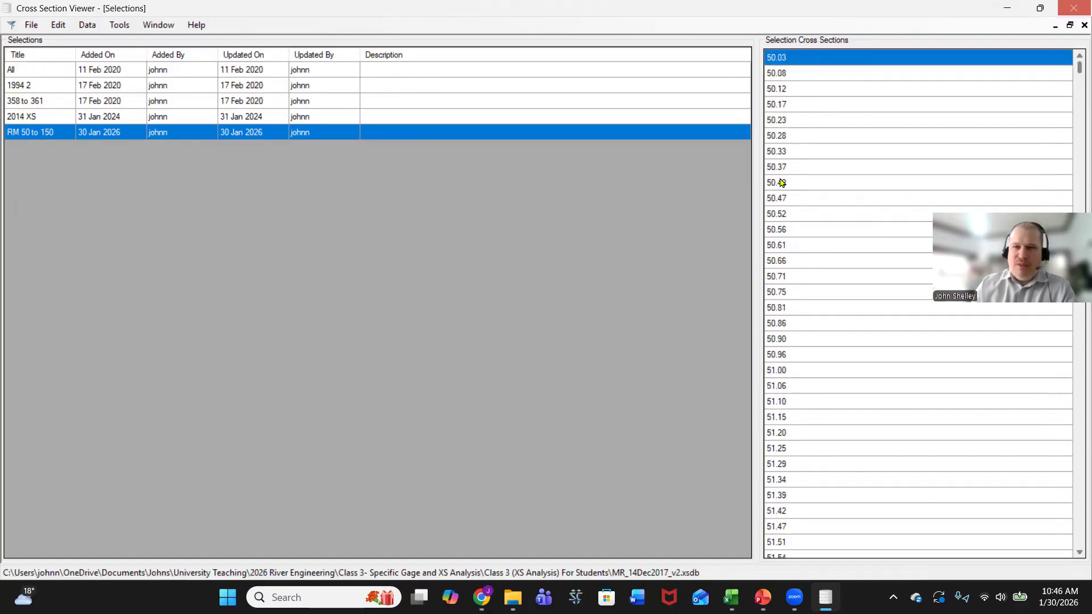
Start another new cross section selection titled All XS
left_click(87, 25)
left_click(58, 25)
left_click(58, 25)
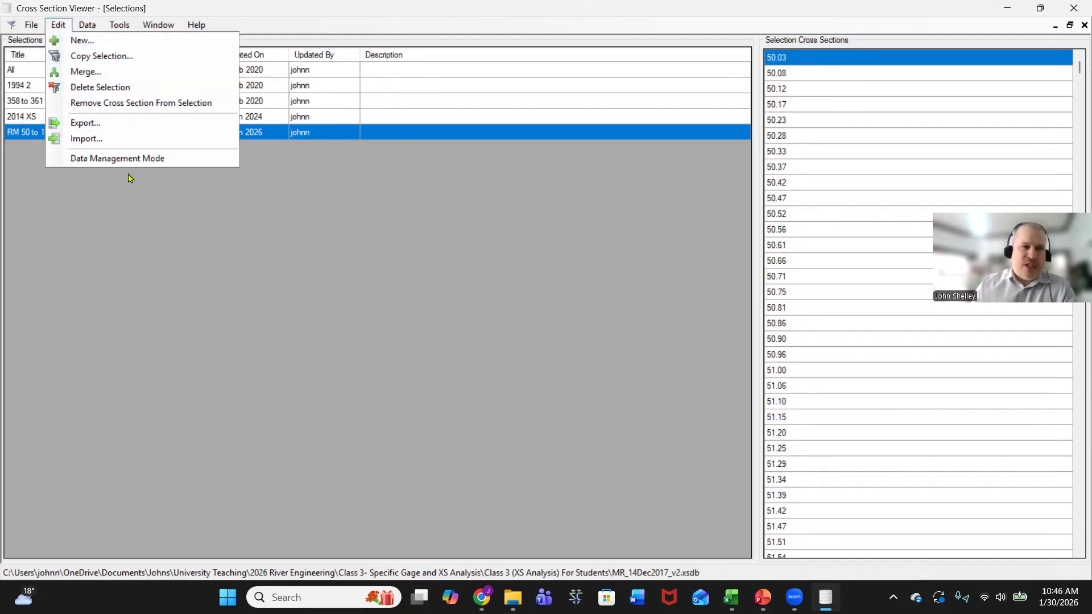
left_click(76, 41)
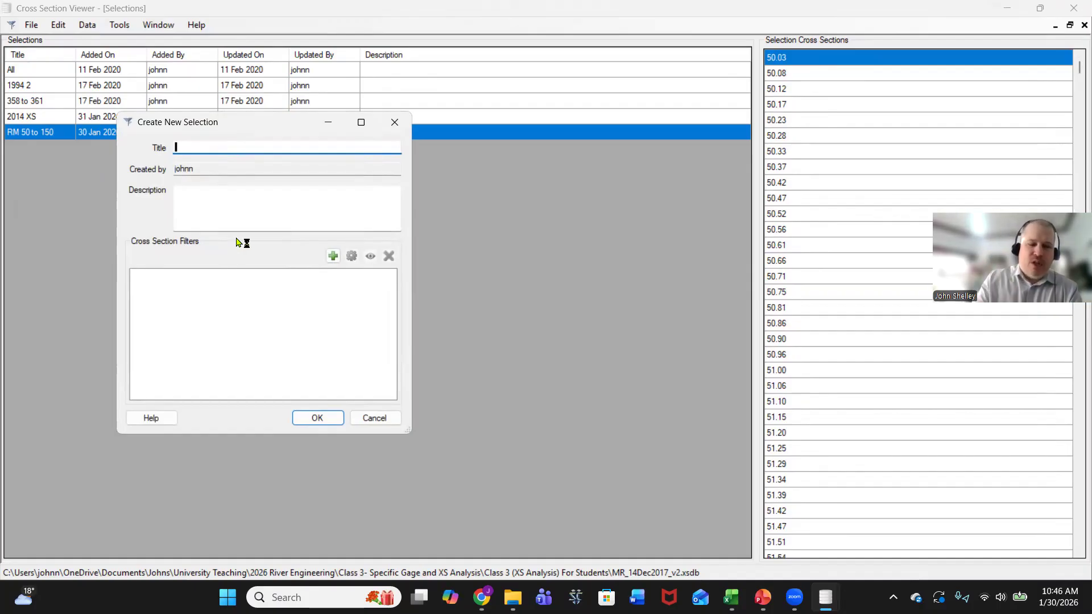
type("All")
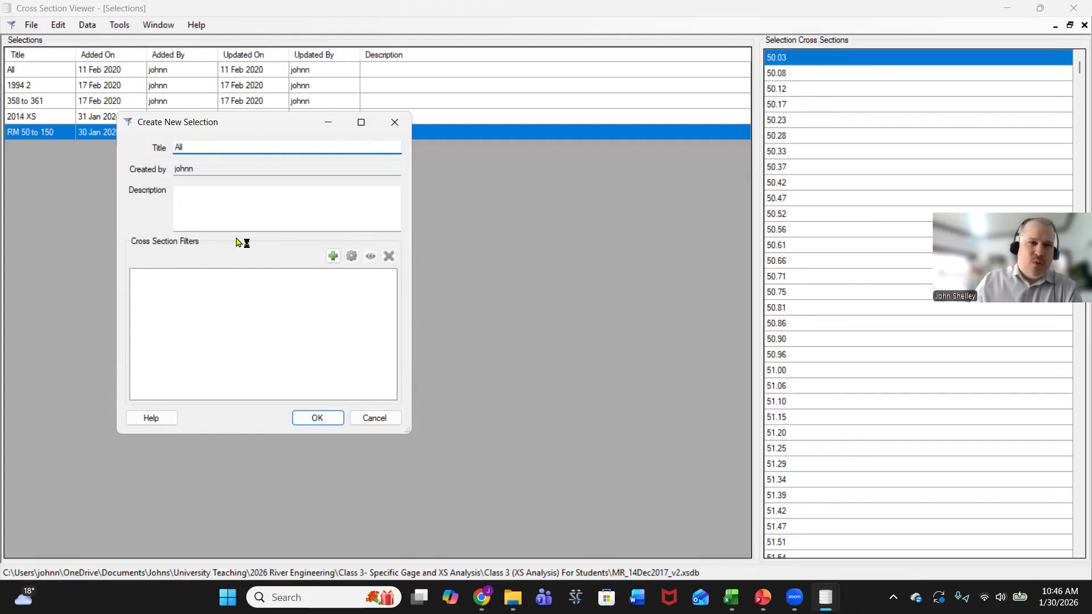
type(" XS")
Add a River Distance filter between 0 and 500, save the selection, and review its cross sections
left_click(333, 256)
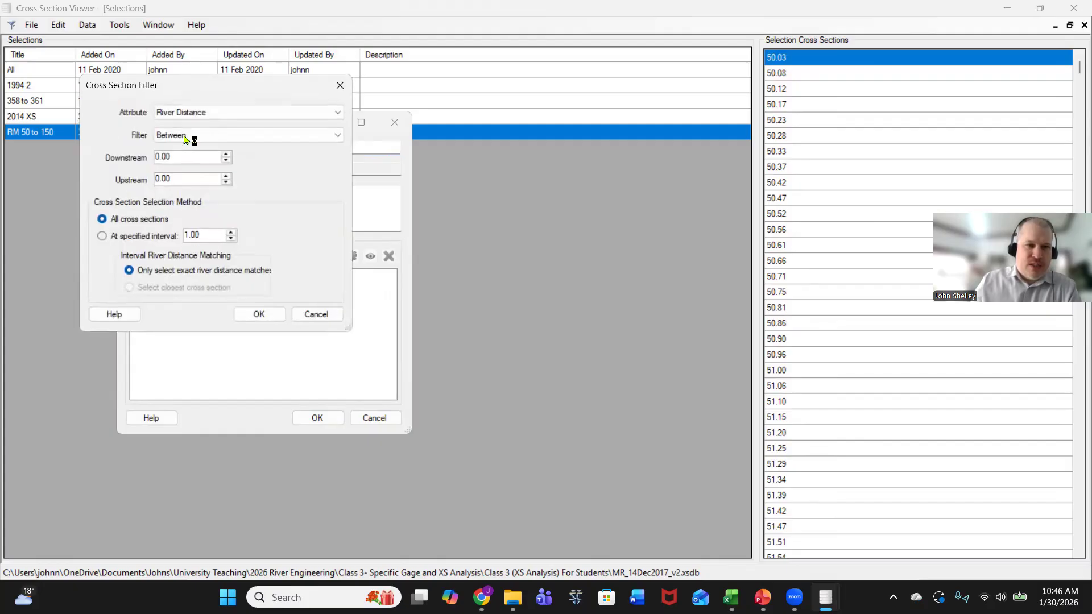
left_click_drag(190, 181, 3, 179)
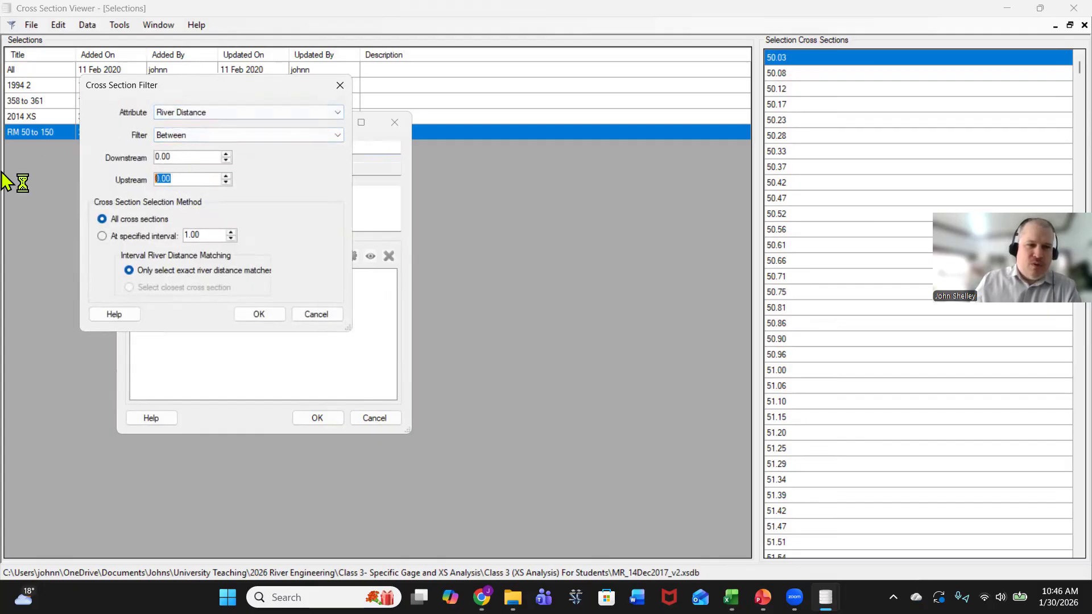
type("500")
left_click(194, 154)
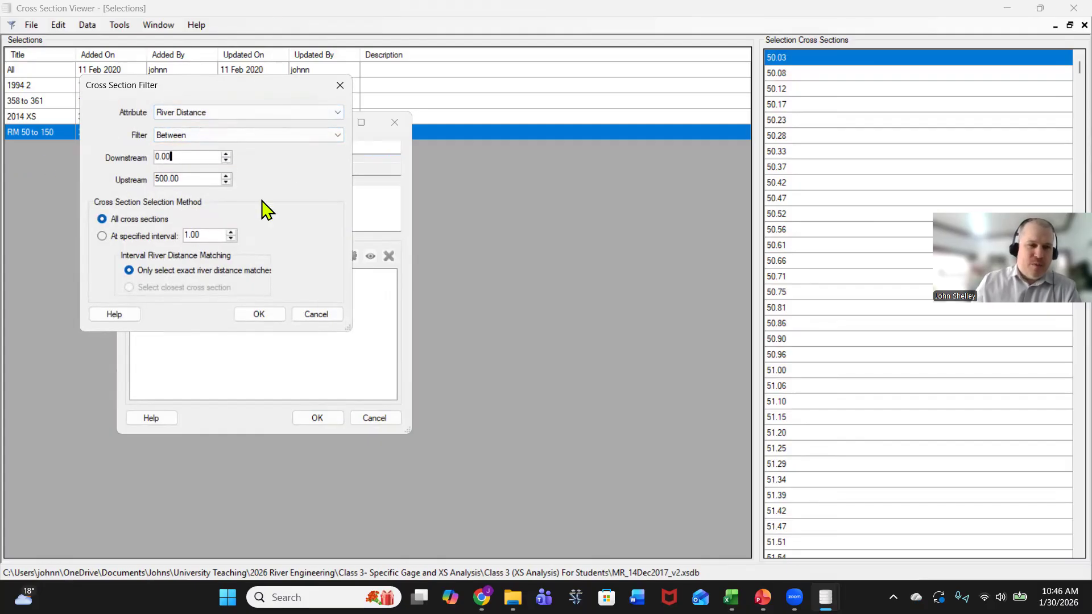
left_click(257, 318)
left_click(317, 417)
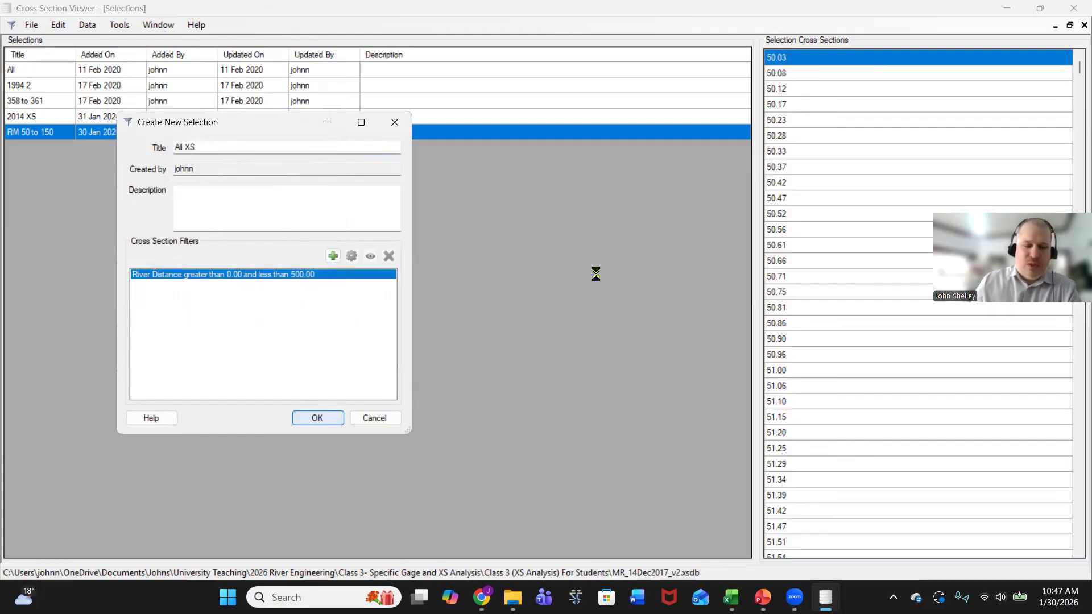
left_click(29, 147)
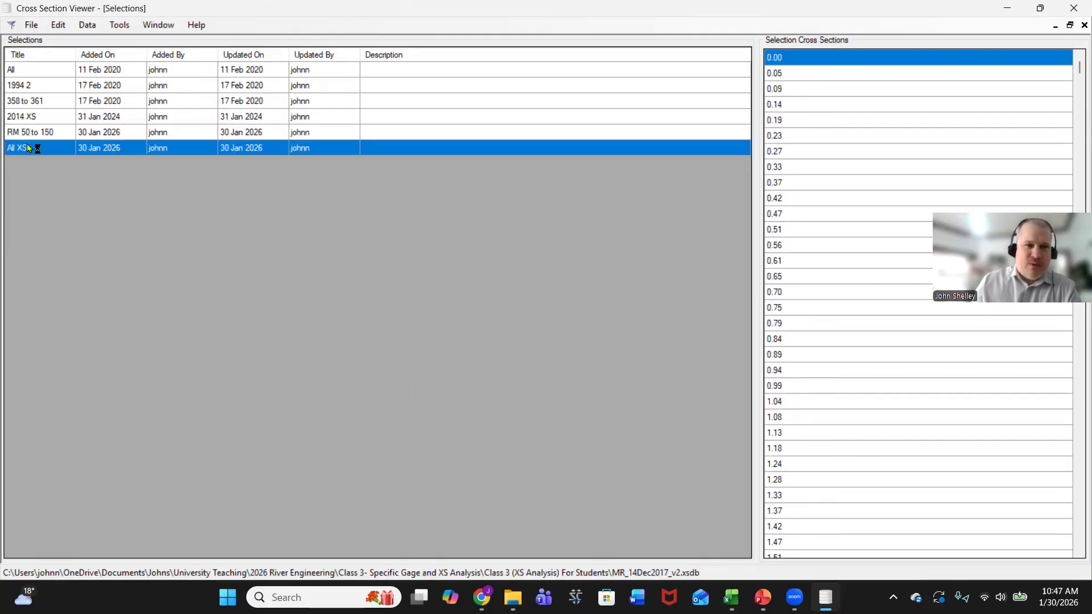
left_click_drag(1079, 67, 1076, 583)
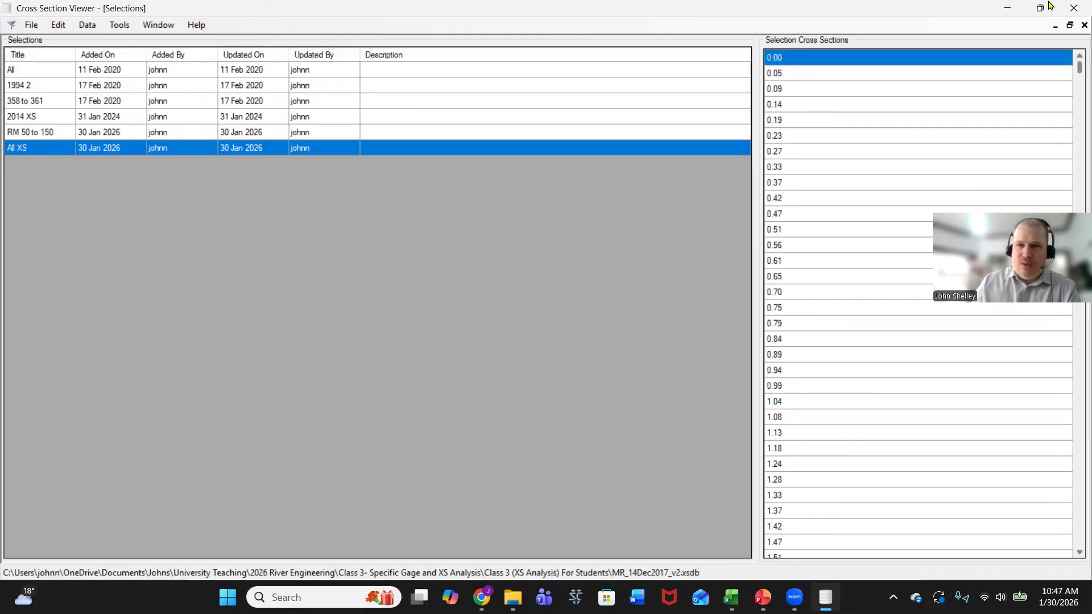
Examine the By Survey and Survey Width filter attributes in a new selection, and cancel without creating it
left_click(86, 25)
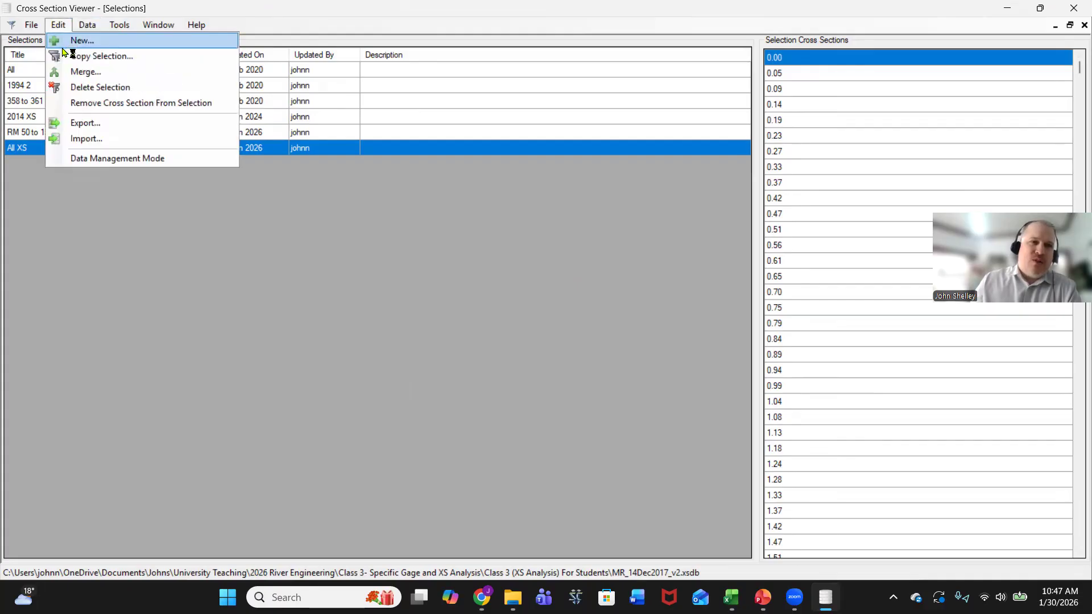
left_click(62, 41)
left_click(314, 238)
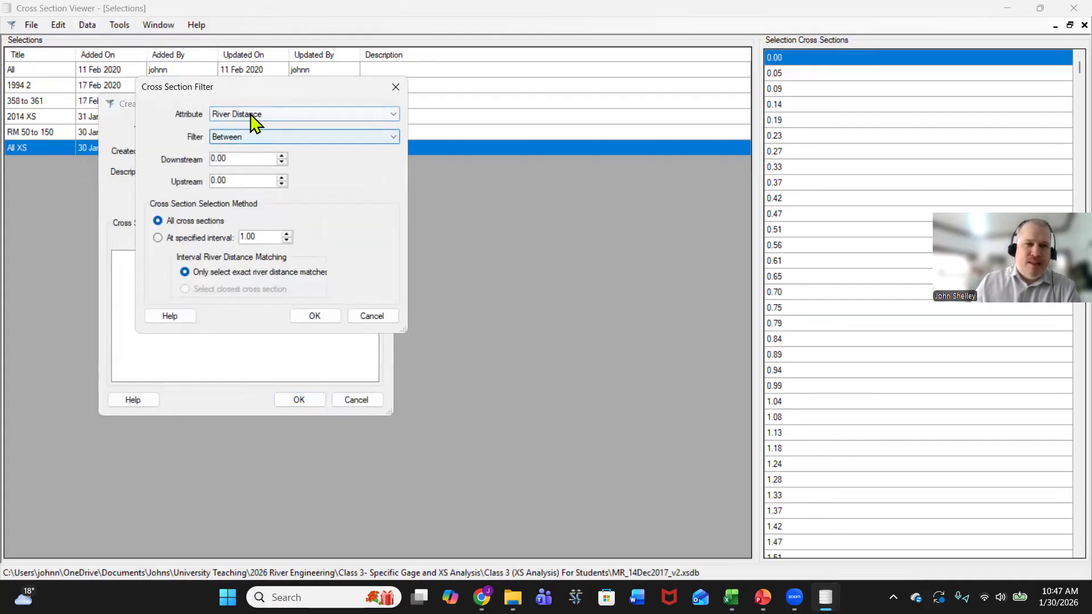
left_click(263, 117)
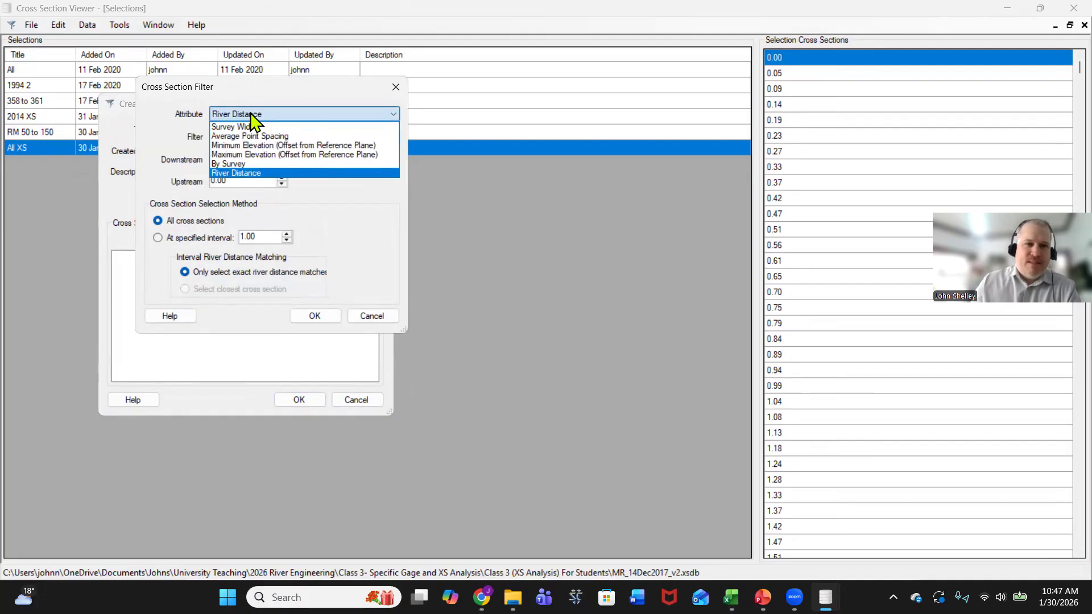
left_click(244, 164)
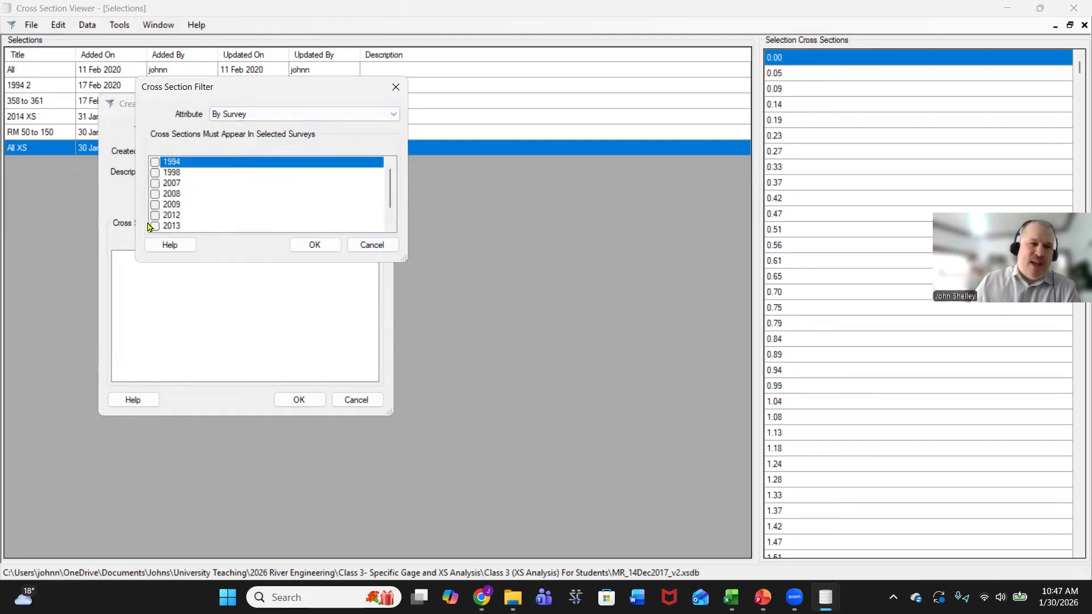
left_click(242, 114)
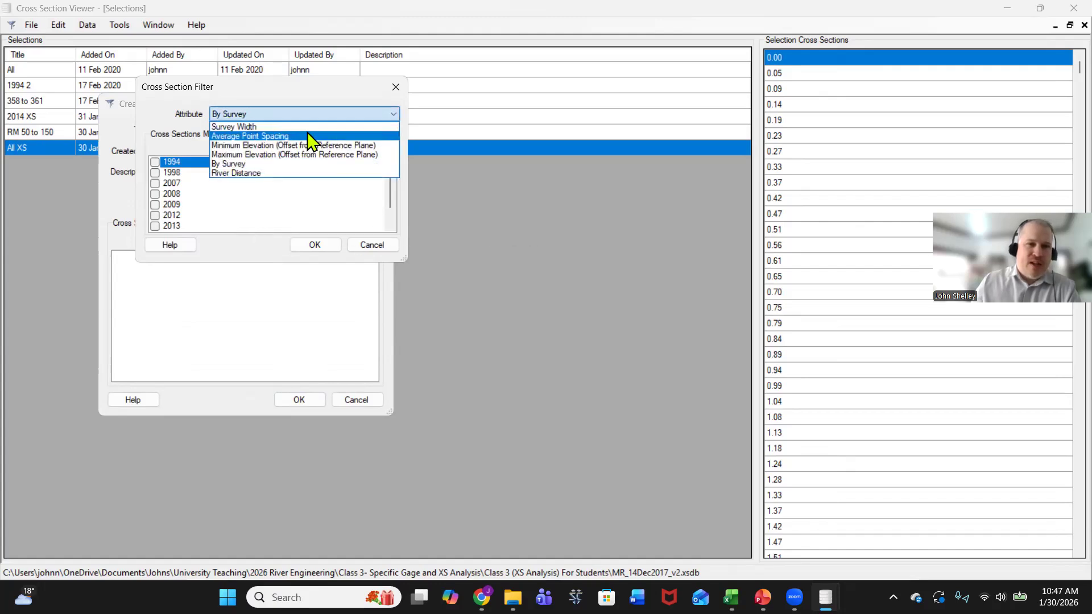
left_click(258, 127)
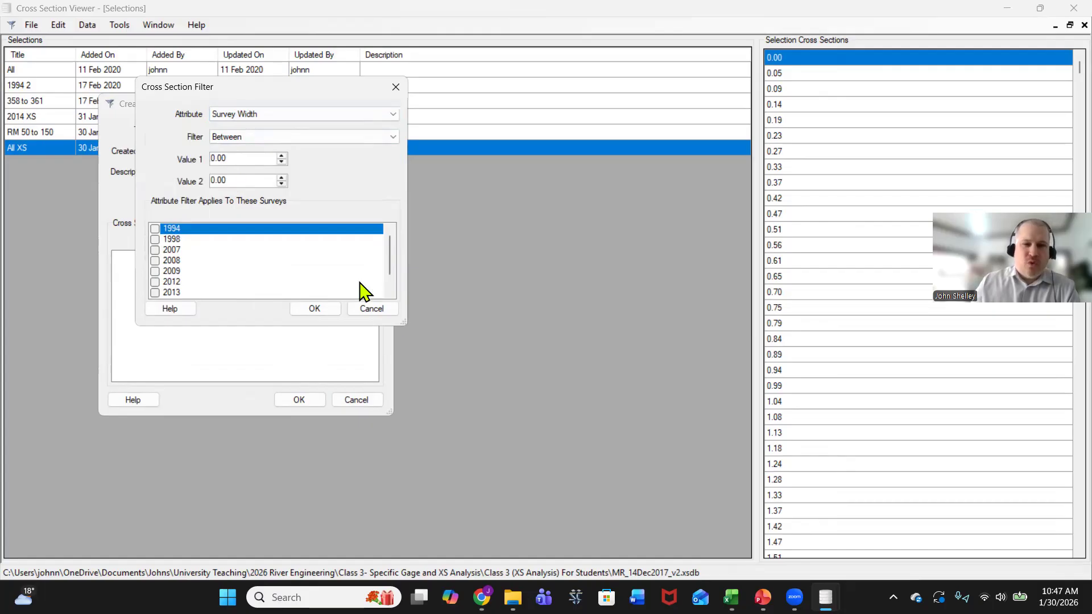
left_click(373, 309)
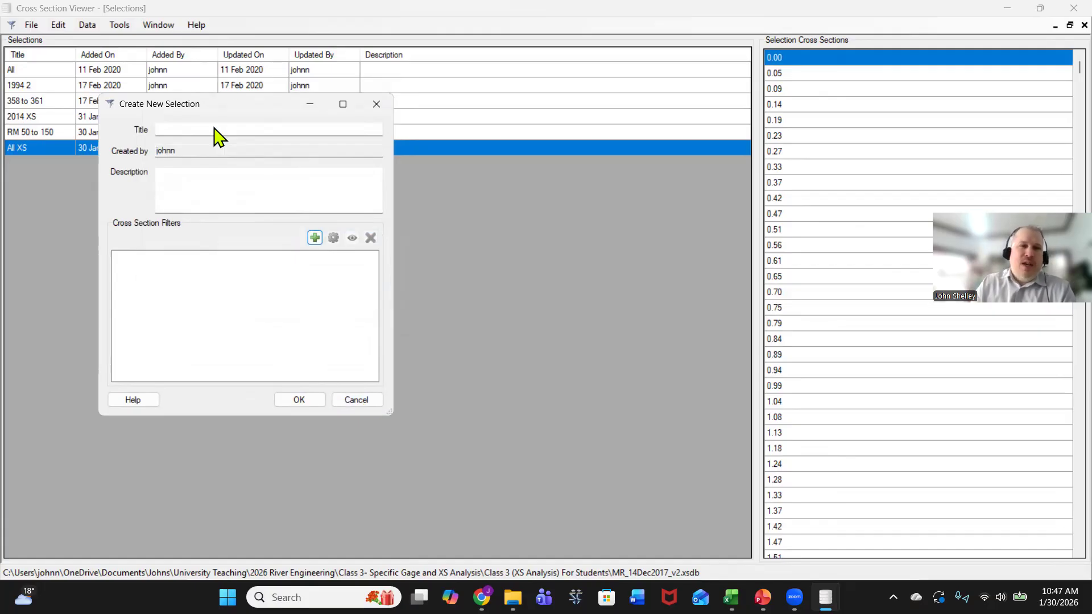
left_click(352, 400)
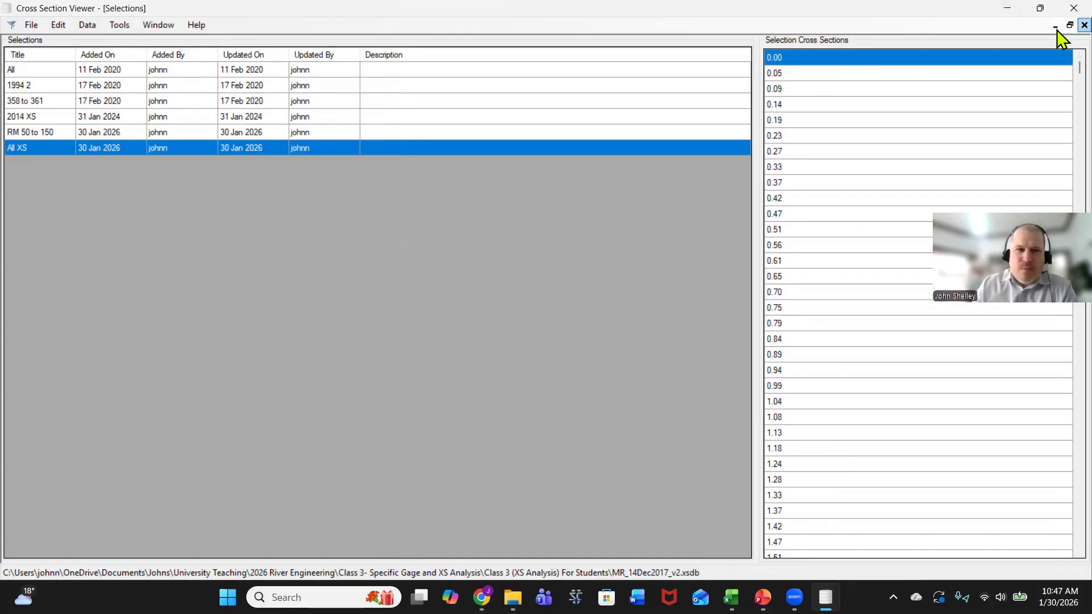
Close the Selections data table
left_click(1056, 29)
left_click(44, 27)
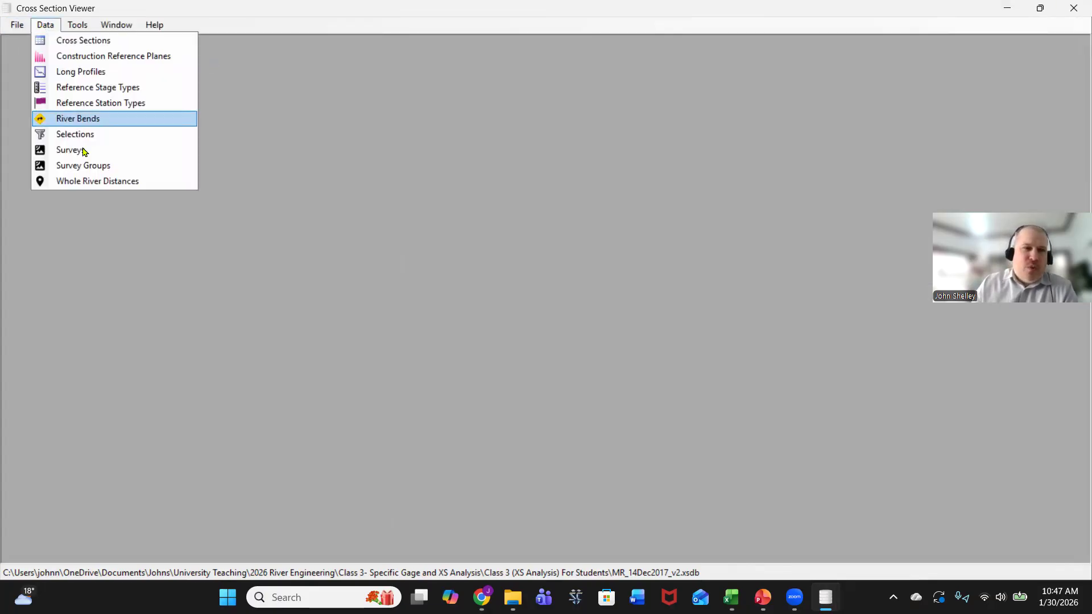
left_click(67, 9)
left_click(78, 25)
left_click(83, 27)
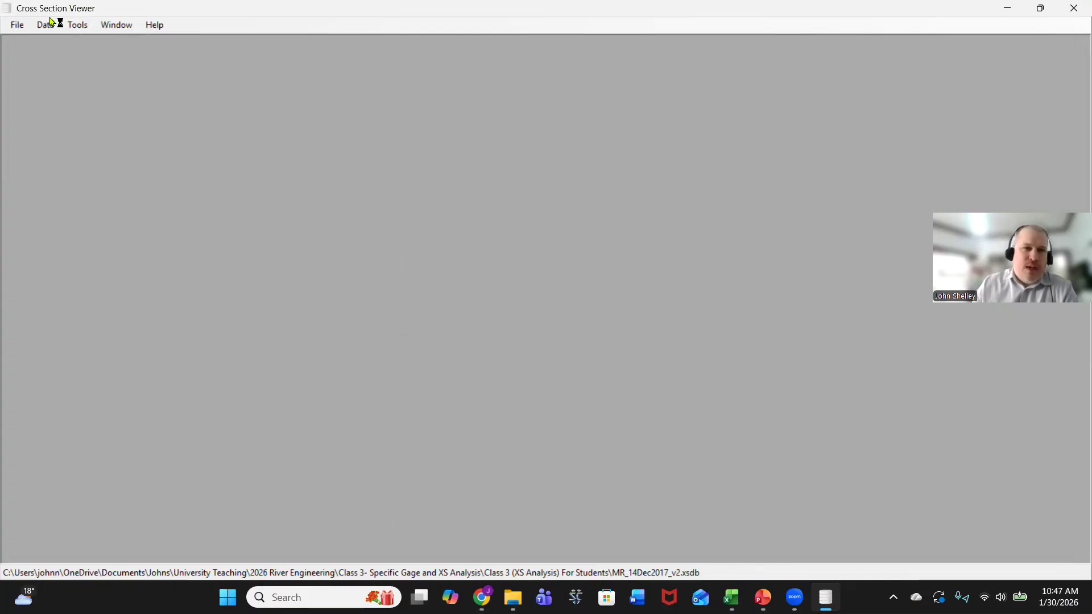
Review the settings for a new cross section database, try River distance as the cross section identification, and cancel
left_click(16, 25)
mouse_move(31, 57)
left_click(216, 64)
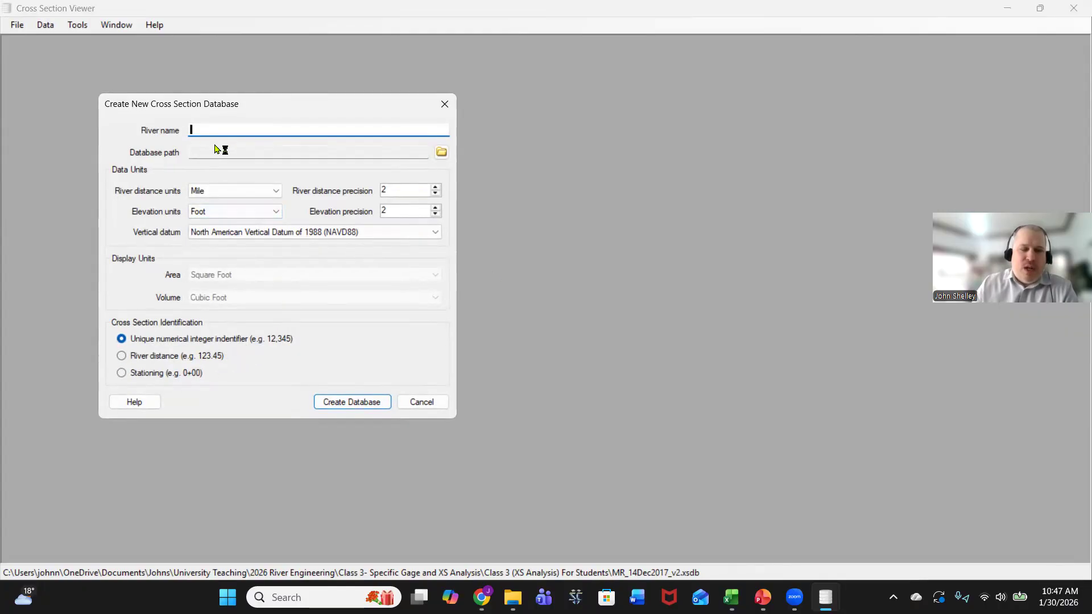
left_click(122, 356)
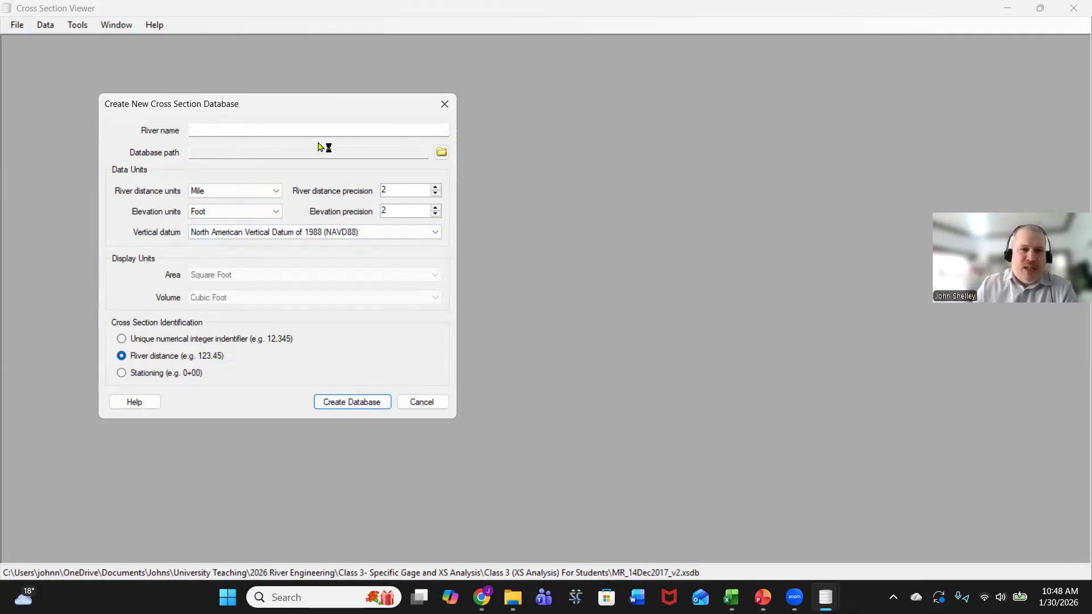
left_click(429, 408)
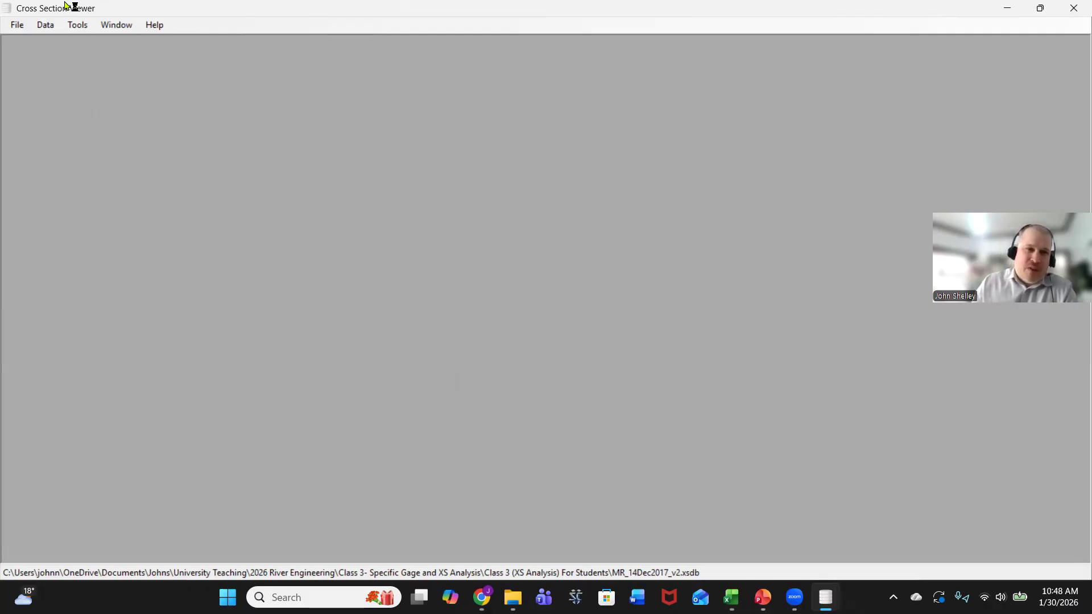
left_click(81, 28)
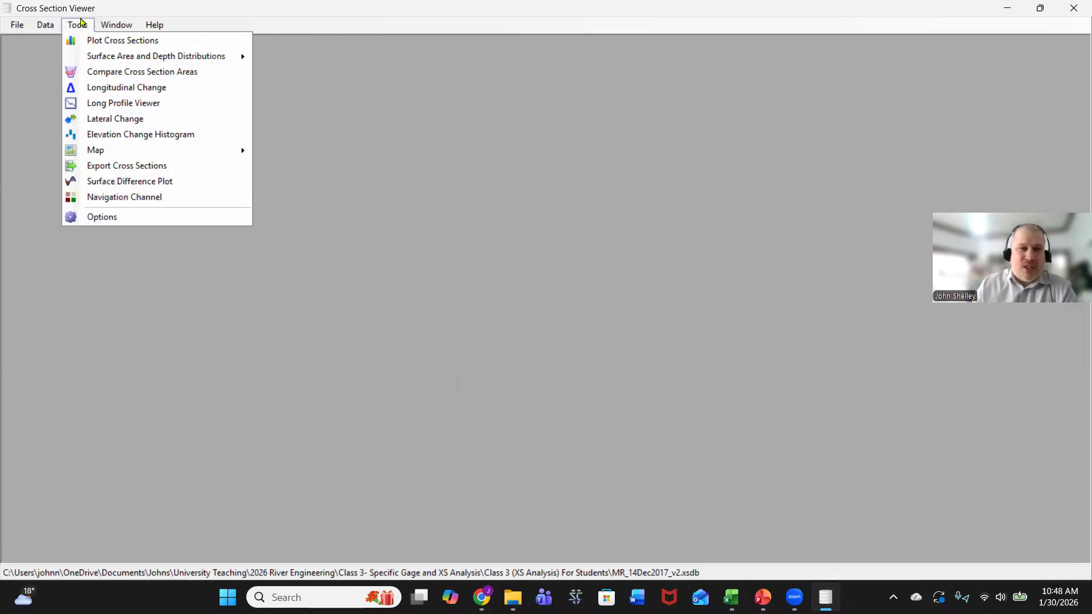
left_click(368, 211)
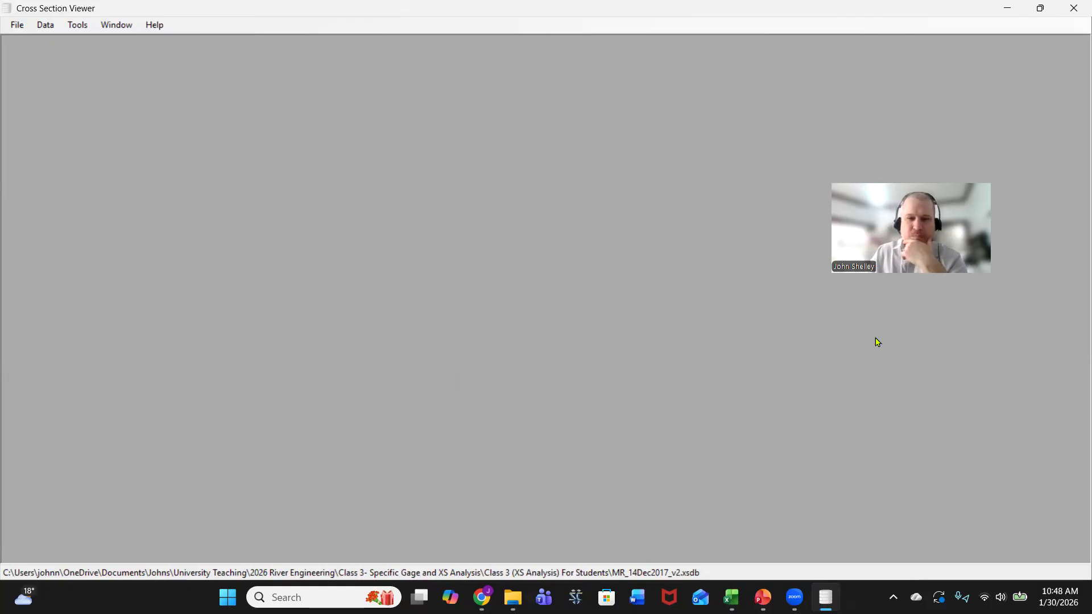
left_click(794, 597)
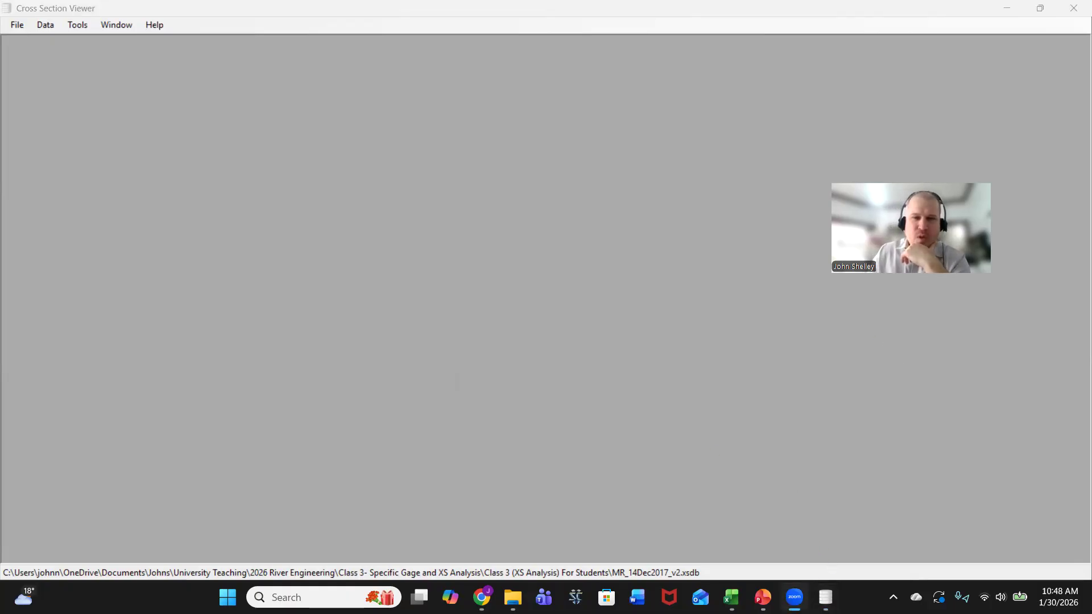